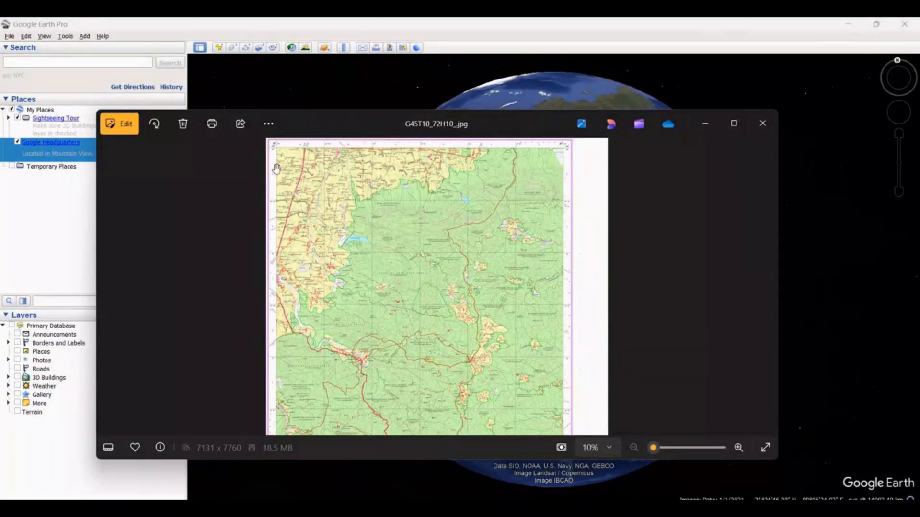
- Examine the latitude and longitude labels along the G45T10_72H10_.jpg toposheet's northern edge, from its northwest to its northeast corner
left_click(732, 123)
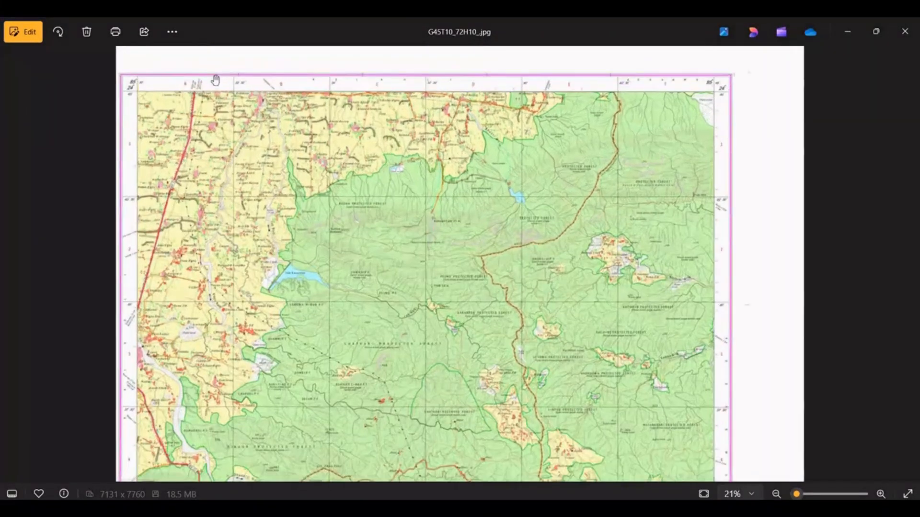
scroll(216, 80, "up", 3)
left_click_drag(164, 83, 180, 117)
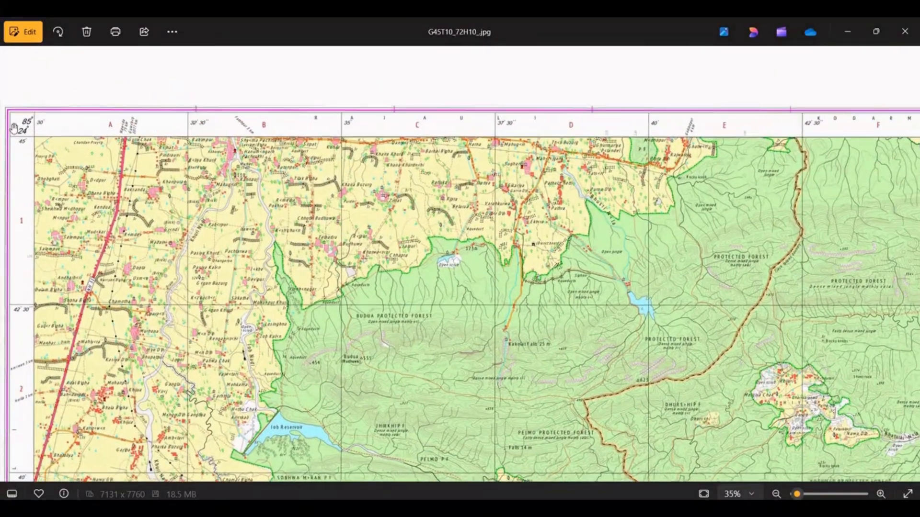
scroll(14, 128, "up", 2)
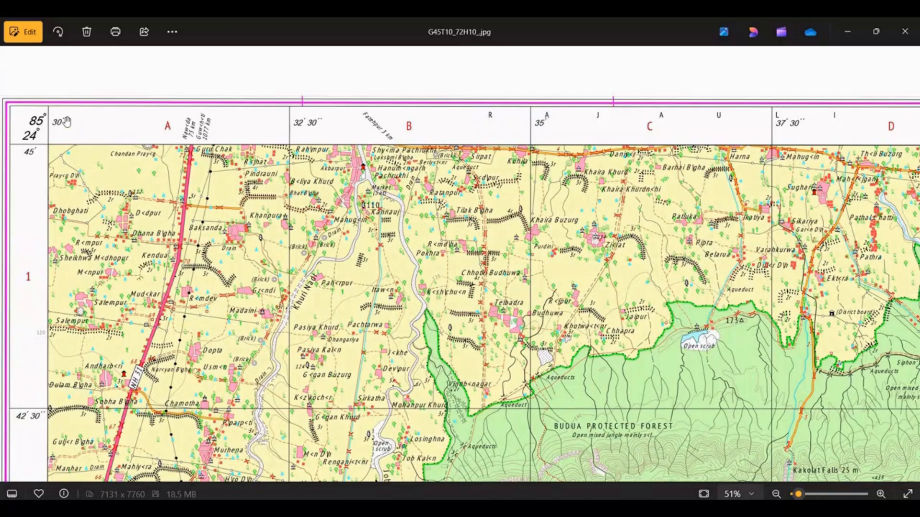
left_click_drag(433, 129, 232, 133)
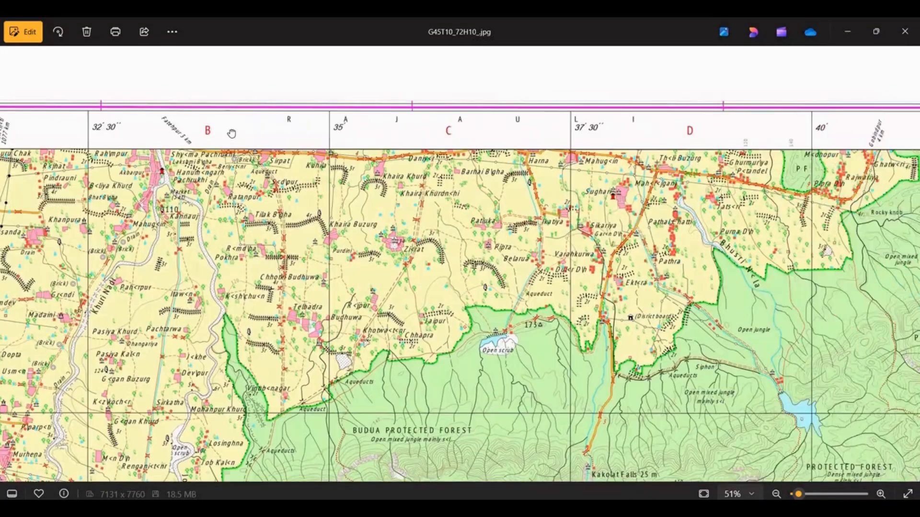
left_click_drag(686, 131, 308, 129)
left_click_drag(624, 132, 401, 133)
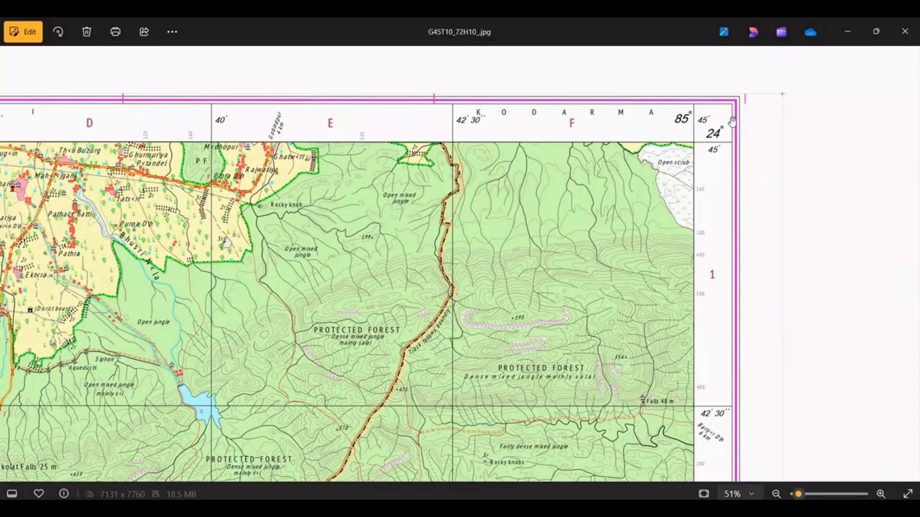
scroll(732, 120, "down", 5)
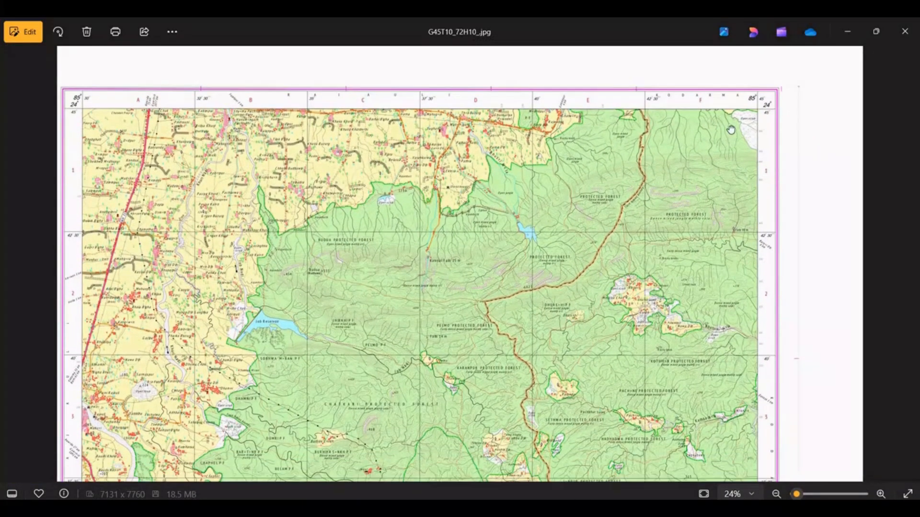
- Examine the latitude and longitude labels at the toposheet's southeast and southwest corners
left_click_drag(732, 441, 728, 168)
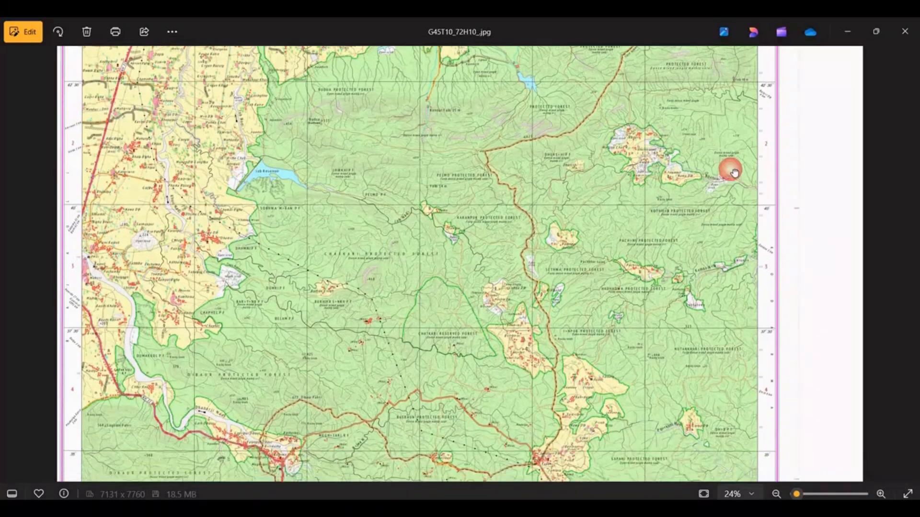
left_click_drag(728, 265, 721, 210)
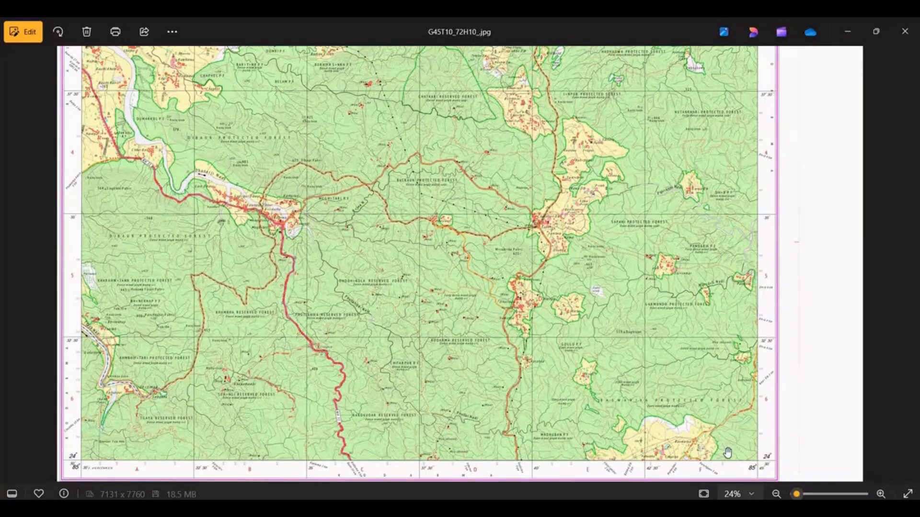
scroll(781, 472, "up", 4)
scroll(780, 471, "up", 2)
left_click_drag(748, 384, 706, 338)
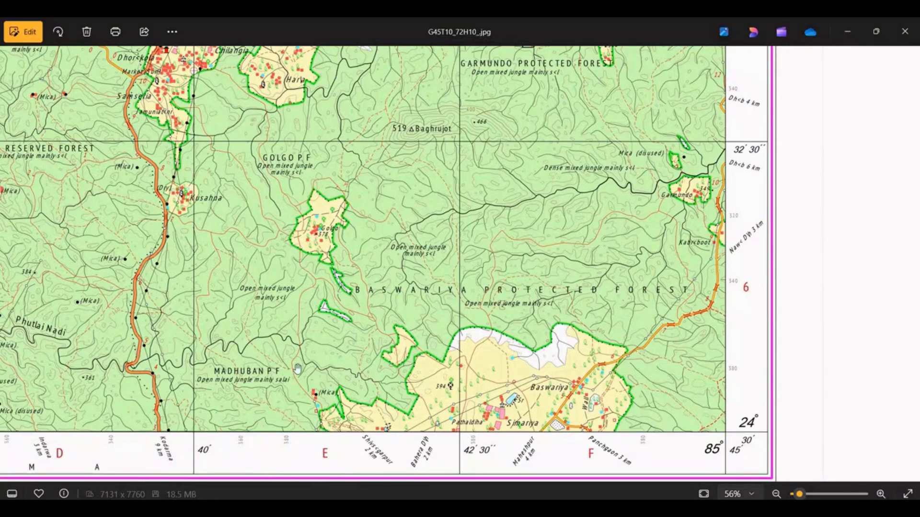
left_click_drag(229, 361, 761, 355)
left_click_drag(48, 342, 444, 341)
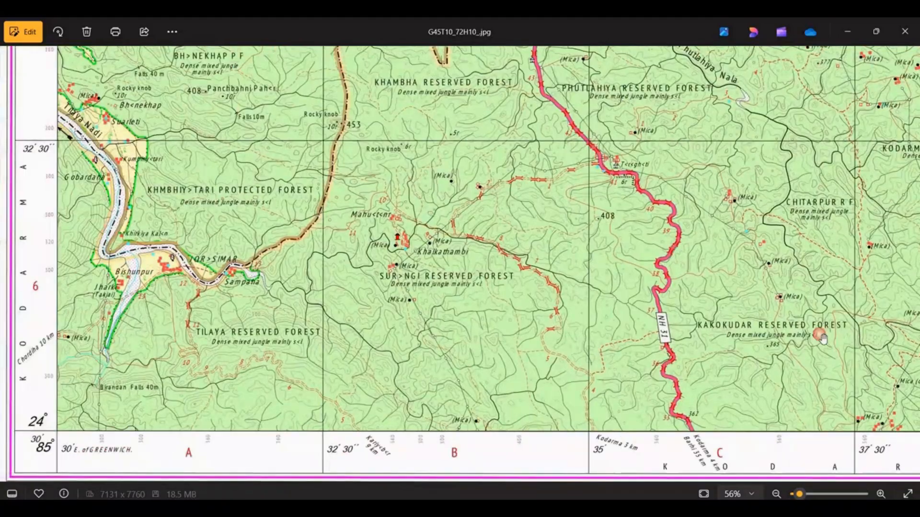
left_click(374, 349)
double_click(330, 202)
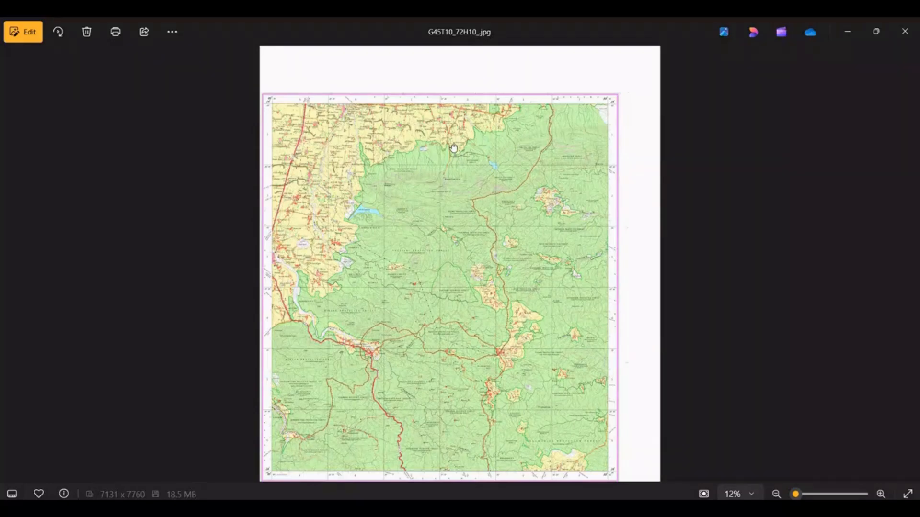
- Fit the toposheet image window to the left half of the screen, with the sheet's northwest corner coordinates readable
double_click(287, 22)
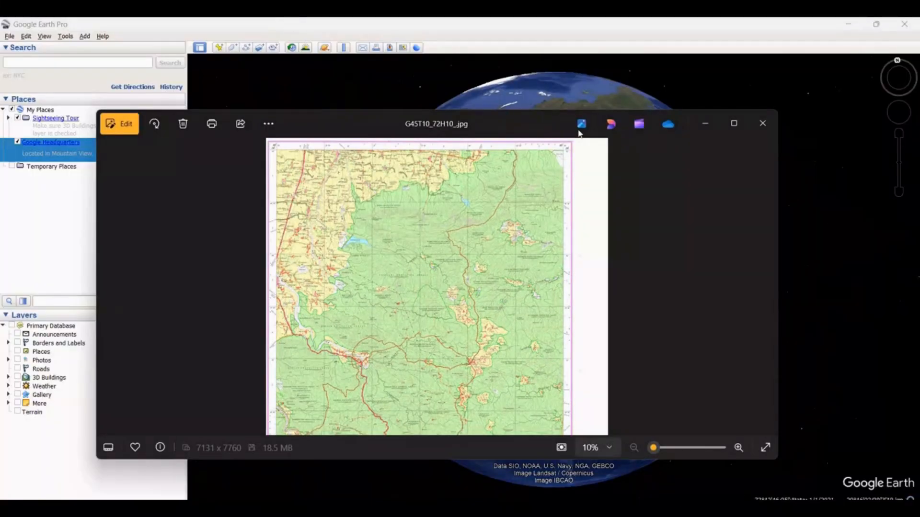
left_click_drag(761, 154, 403, 150)
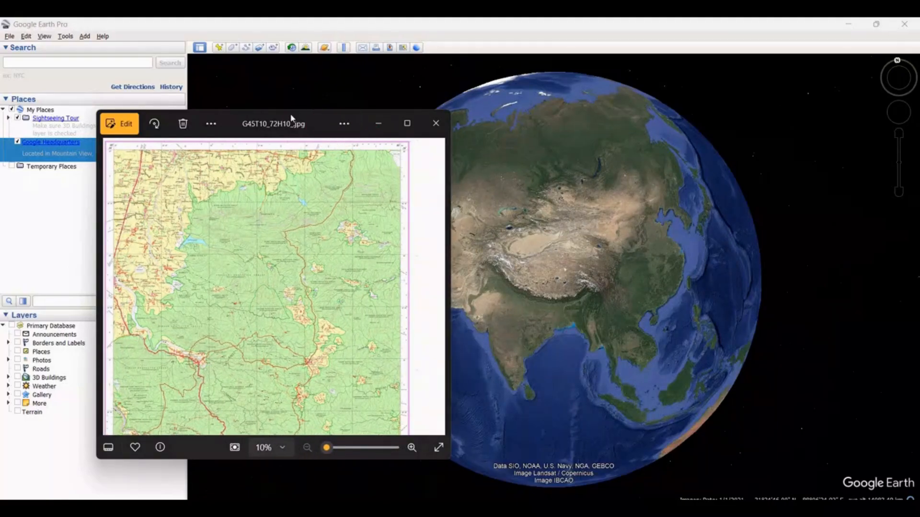
left_click_drag(293, 115, 293, 19)
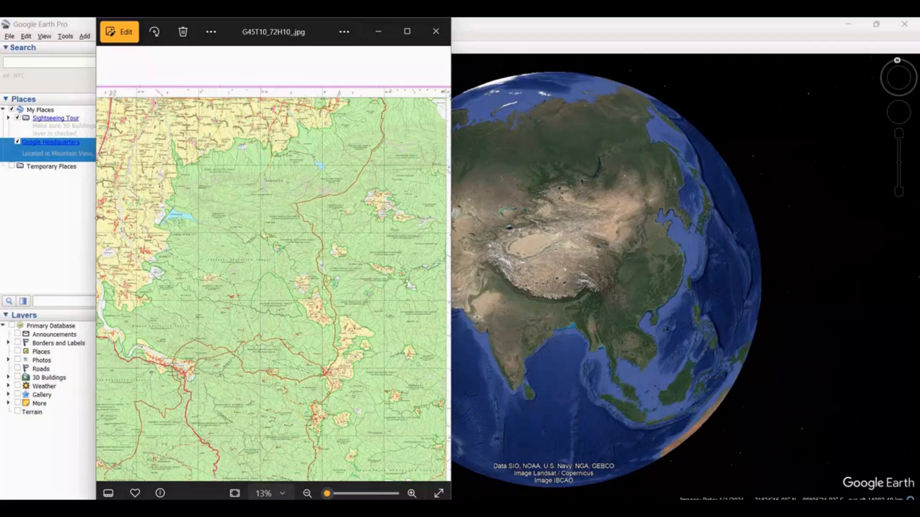
left_click_drag(97, 216, 2, 214)
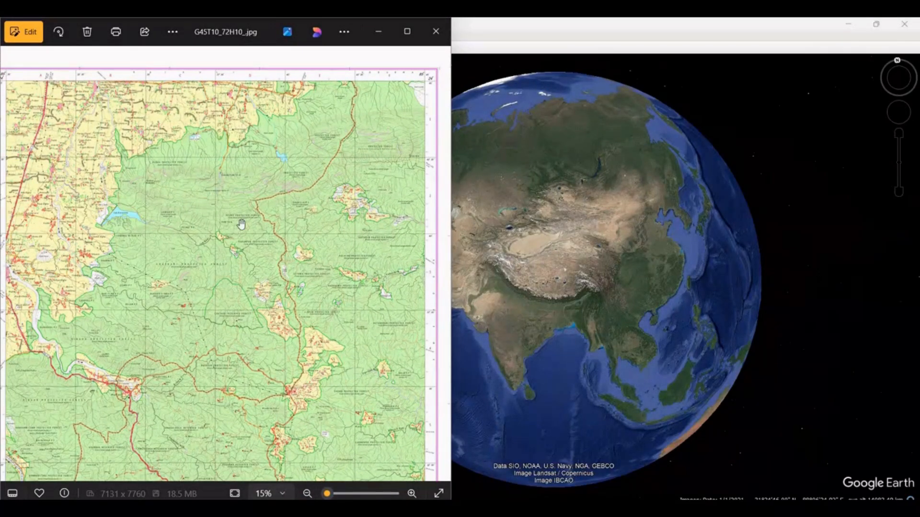
left_click_drag(126, 185, 136, 215)
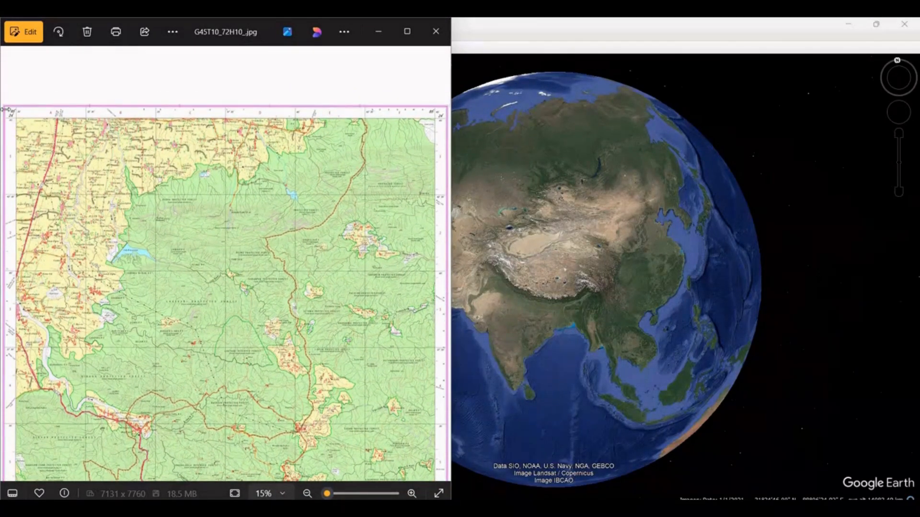
scroll(116, 166, "up", 6)
left_click_drag(117, 166, 143, 183)
double_click(80, 159)
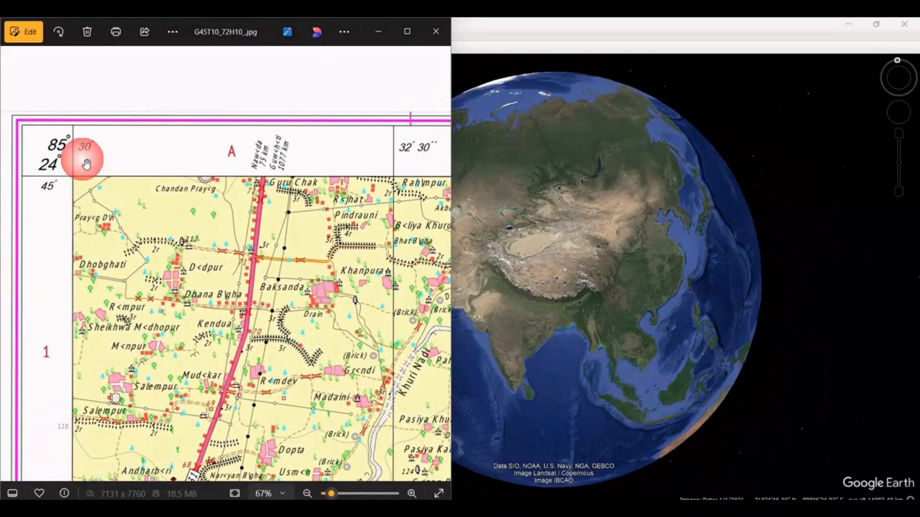
- Switch to Google Earth Pro and fit its window to the right half of the screen, beside the toposheet
left_click(625, 26)
double_click(625, 27)
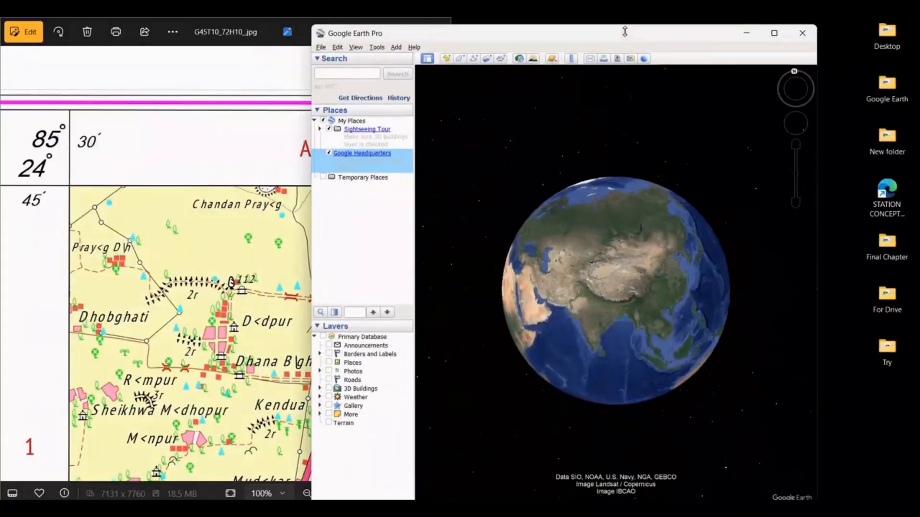
left_click_drag(824, 127, 728, 127)
left_click(579, 36)
left_click_drag(540, 35, 682, 34)
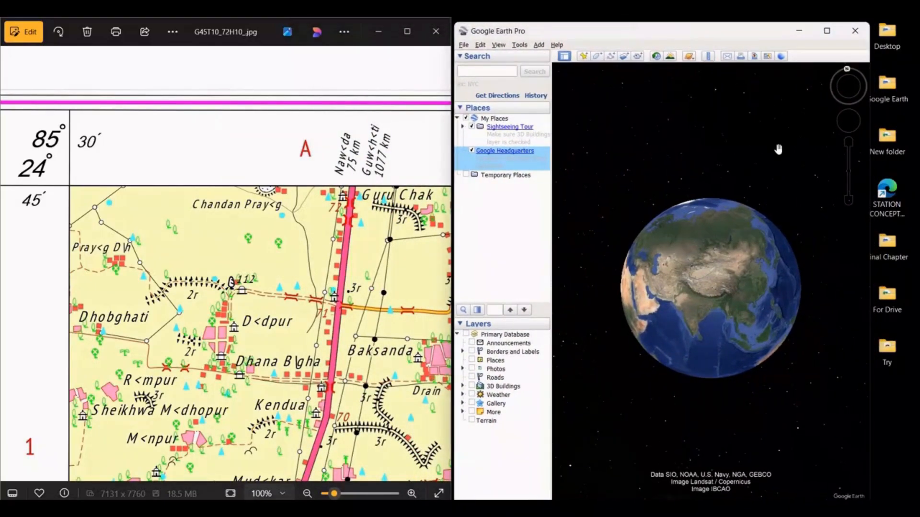
left_click_drag(906, 133, 915, 133)
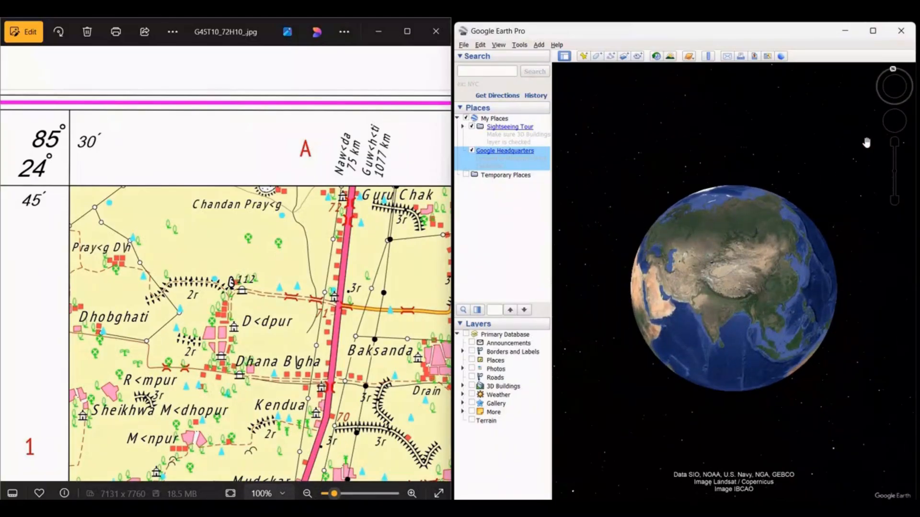
- Create a new placemark named MARK 1 with the description CORNER 1
left_click(584, 56)
left_click_drag(559, 62, 728, 77)
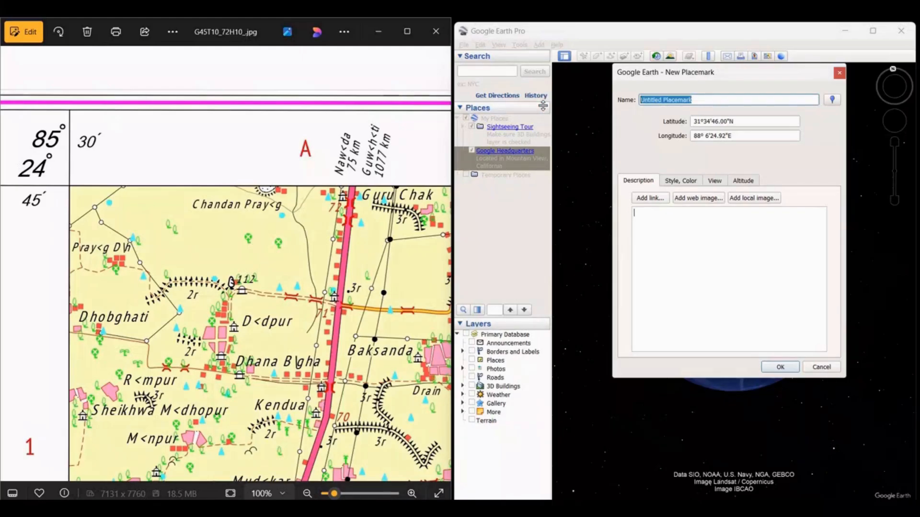
type("MARK 1")
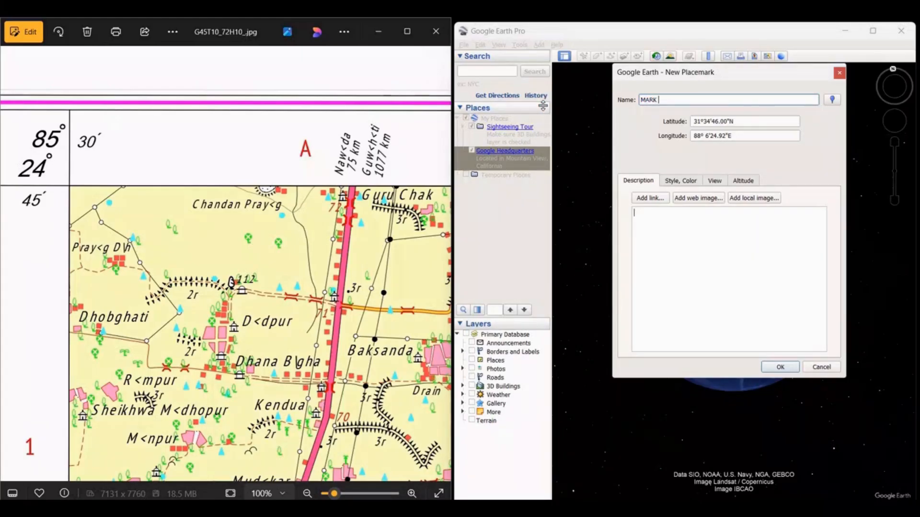
left_click(665, 222)
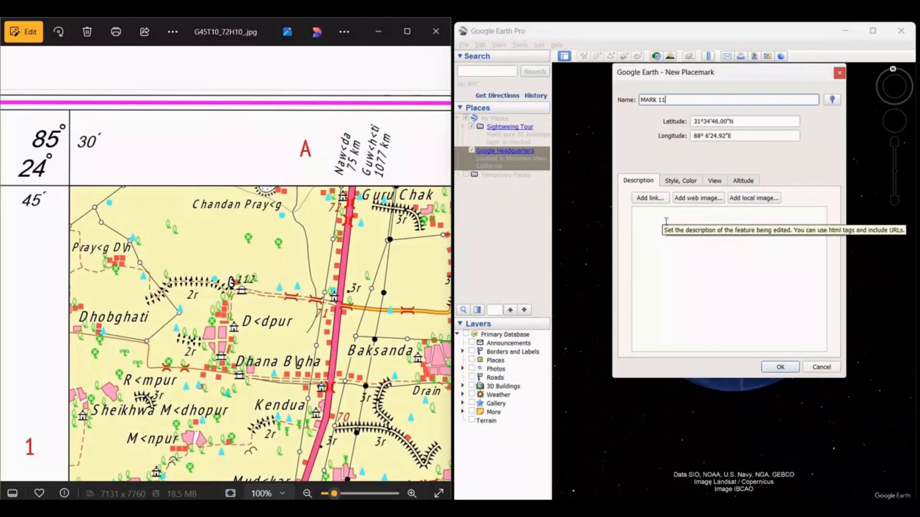
type("K 11 ST")
key("BackSpace")
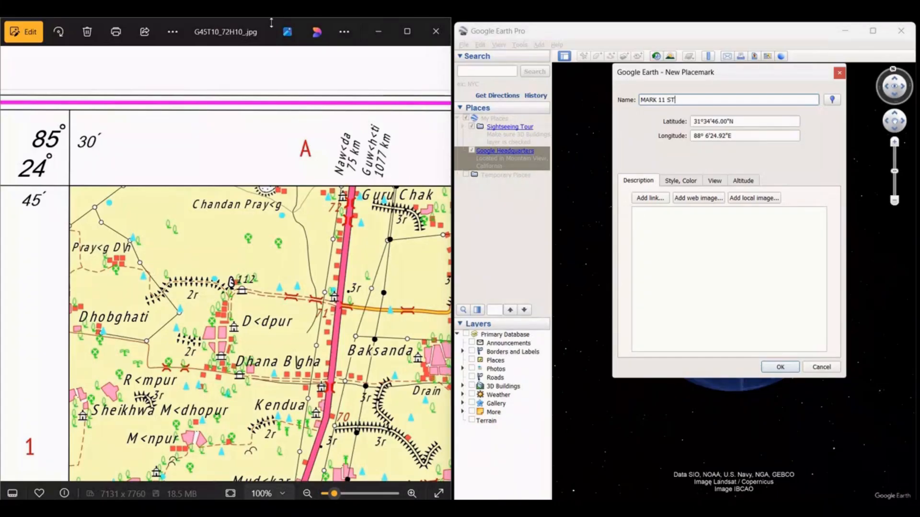
key("BackSpace")
key("BackSpace")
left_click(643, 211)
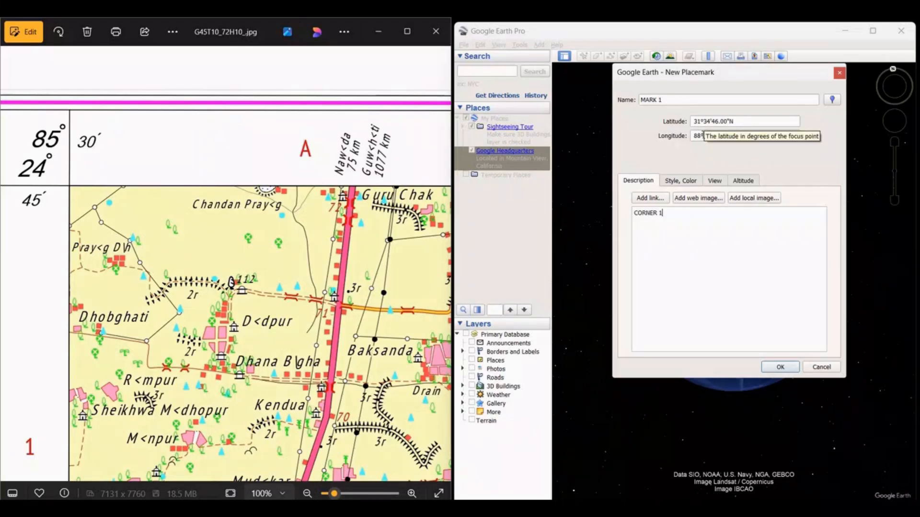
- Set the MARK 1 placemark's longitude to 85°30'0.00"E, matching the toposheet's northwest corner
double_click(702, 137)
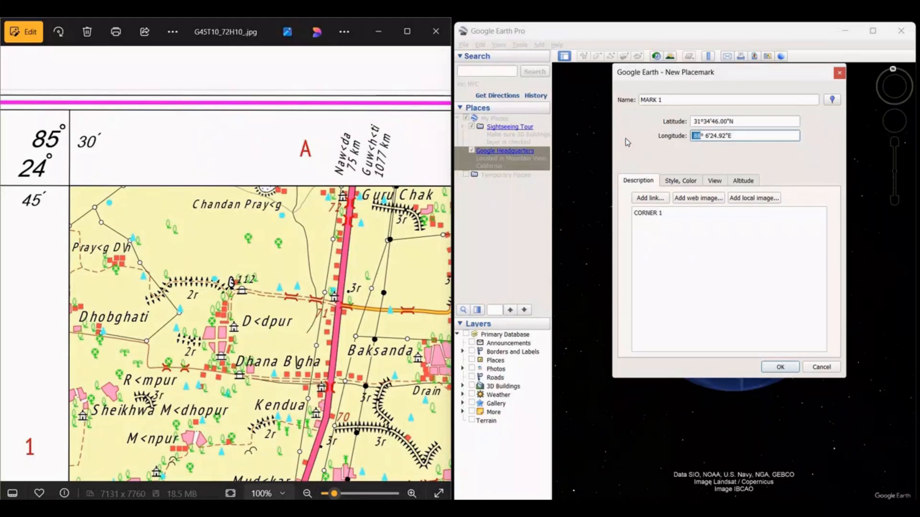
type("85")
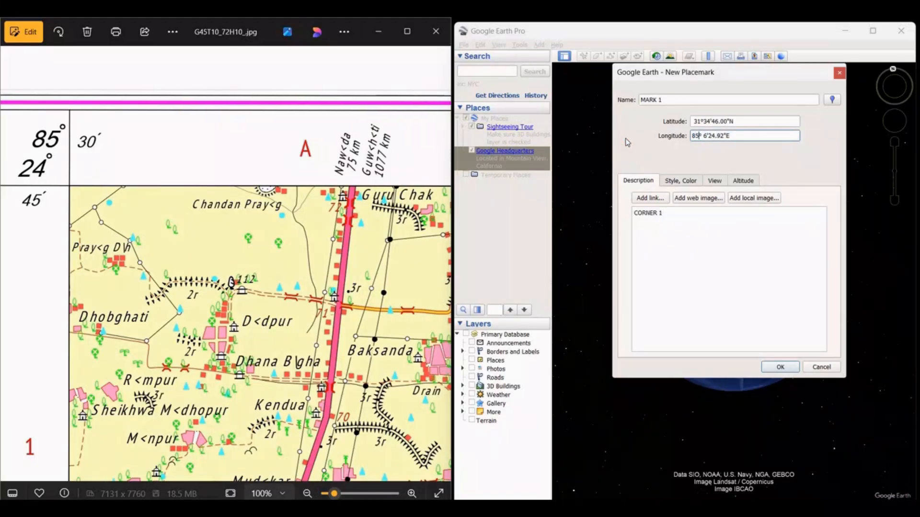
left_click(710, 139)
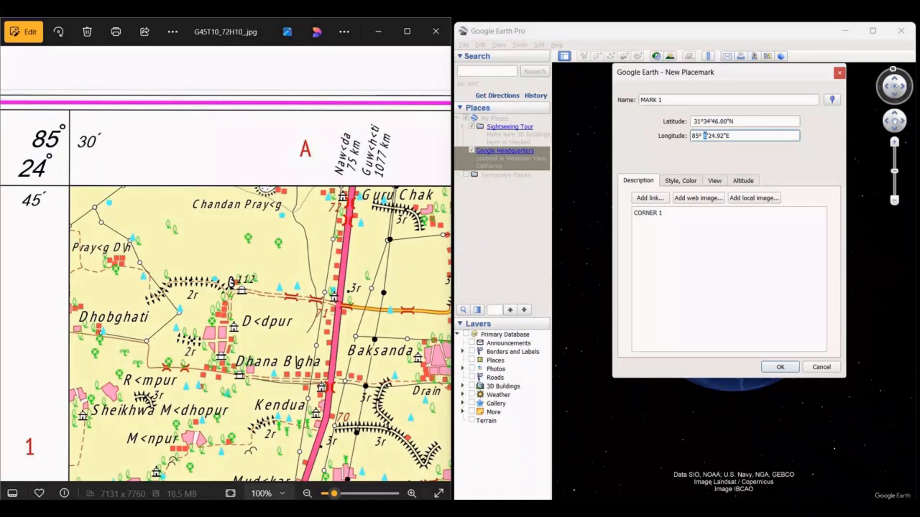
key("BackSpace")
key("Delete")
type("30")
key("Delete")
key("Delete")
key("Delete")
key("Delete")
key("Delete")
key("Delete")
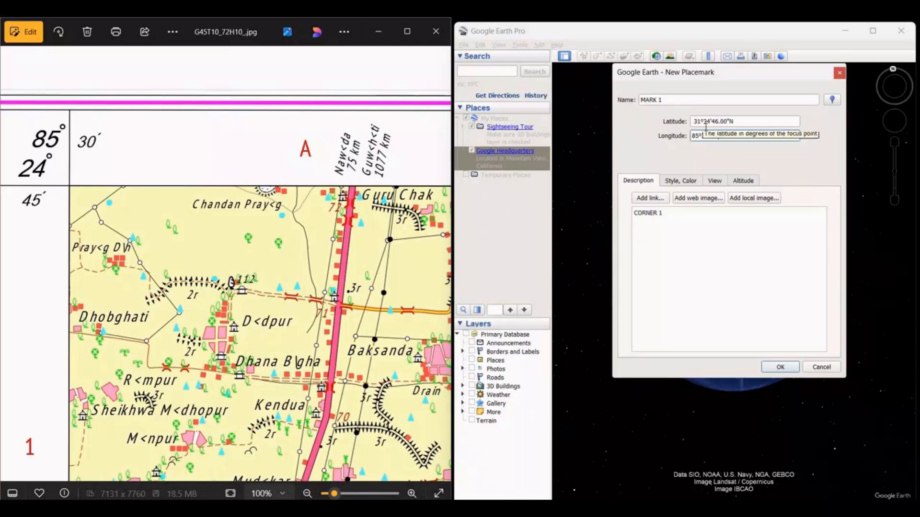
- Set the MARK 1 placemark's latitude to 24°45' N and save the placemark
left_click(703, 124)
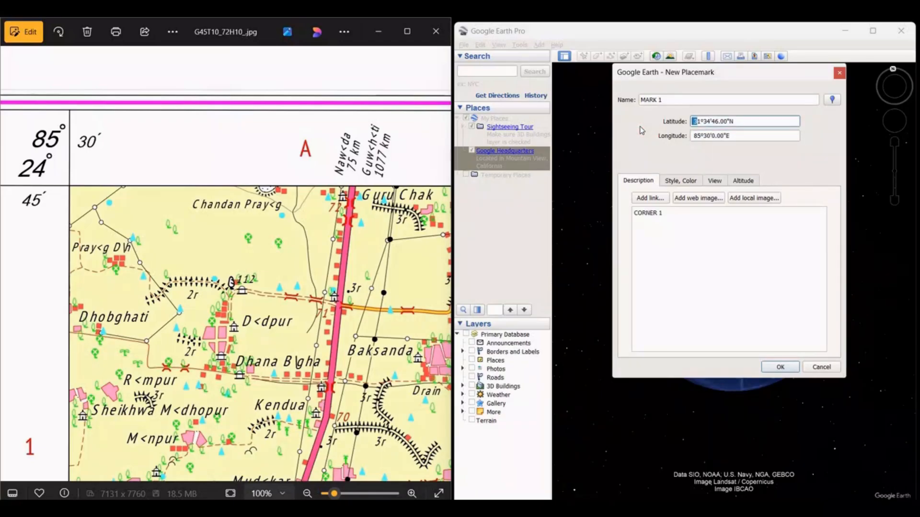
key("Delete")
key("Delete")
type("24")
key("Delete")
key("Delete")
key("Delete")
type("45")
key("Delete")
key("Delete")
key("Delete")
key("Delete")
type(".0")
left_click(788, 367)
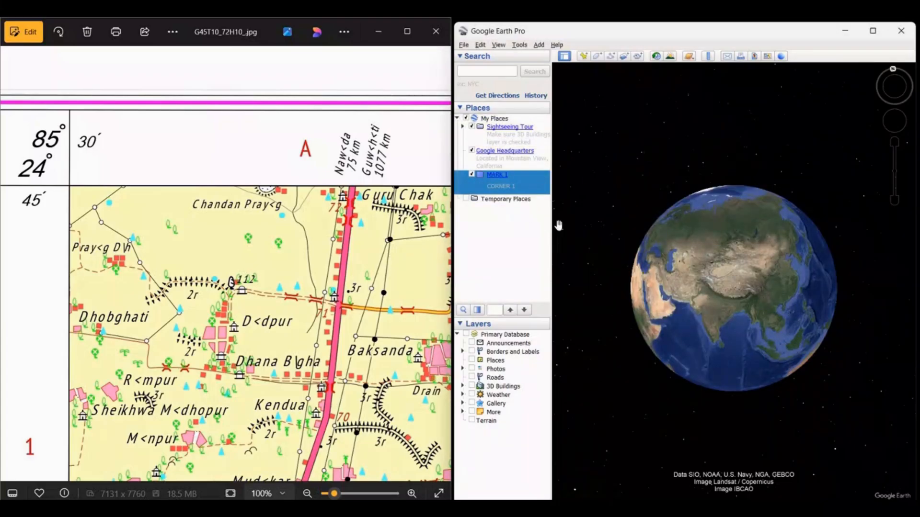
- View MARK 1's information balloon, close it, and inspect the placemark's location on the globe up close
left_click(493, 175)
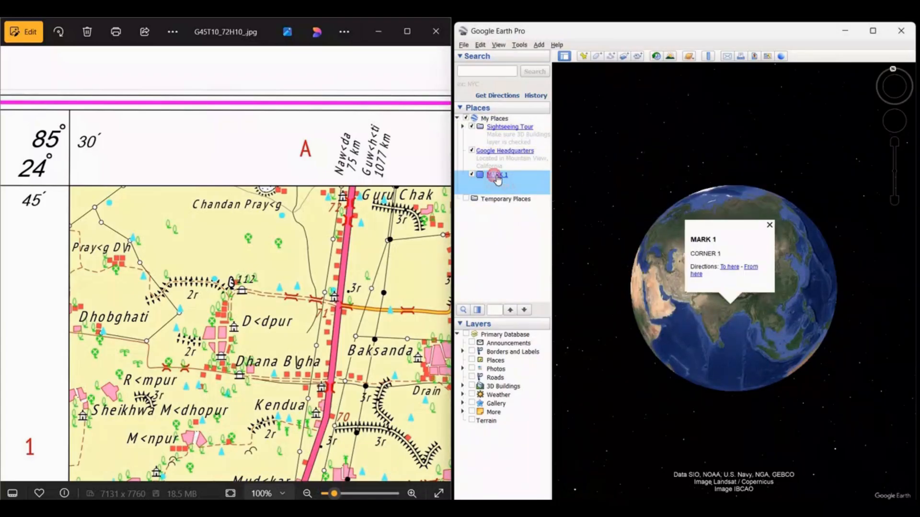
left_click(773, 231)
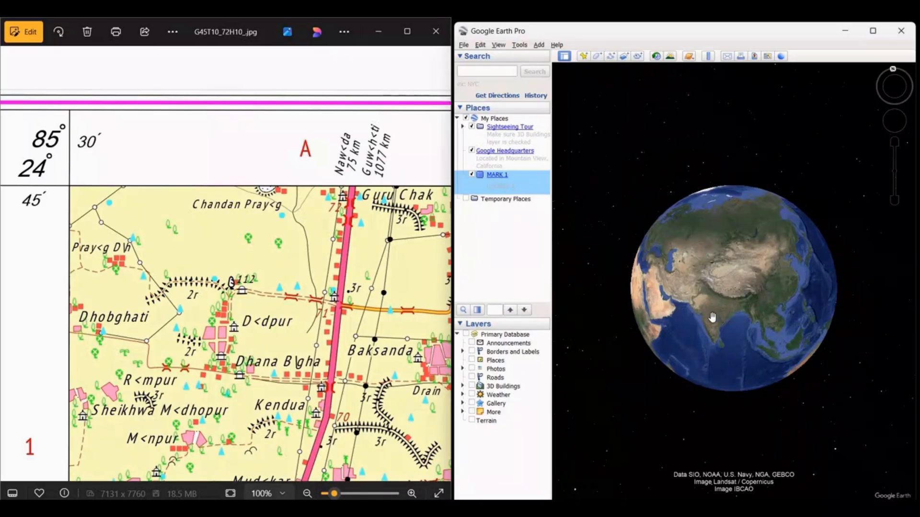
scroll(727, 366, "down", 5)
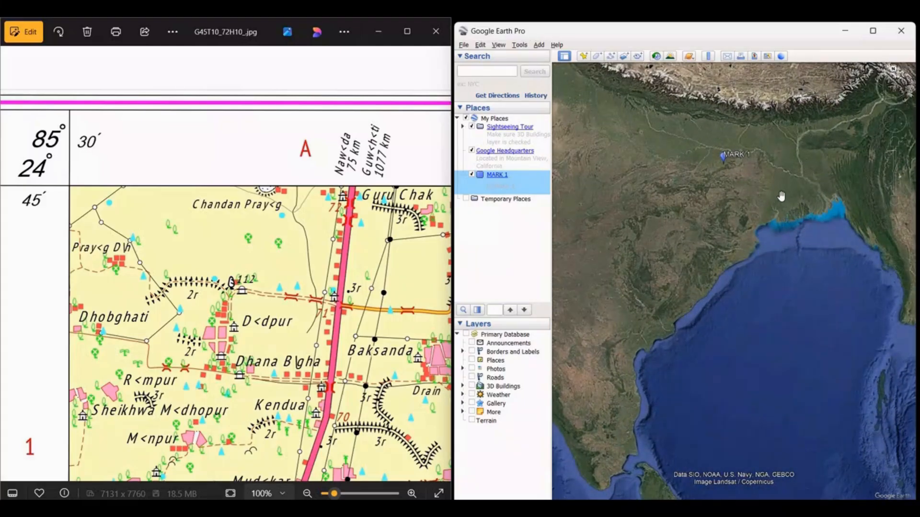
left_click_drag(795, 189, 685, 219)
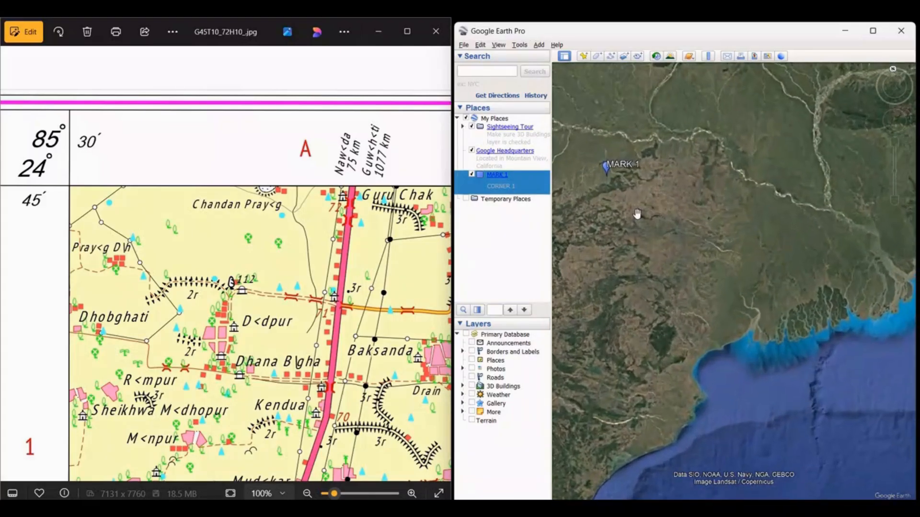
- Examine the toposheet's northeast corner to read its latitude and longitude labels
left_click_drag(639, 214, 668, 212)
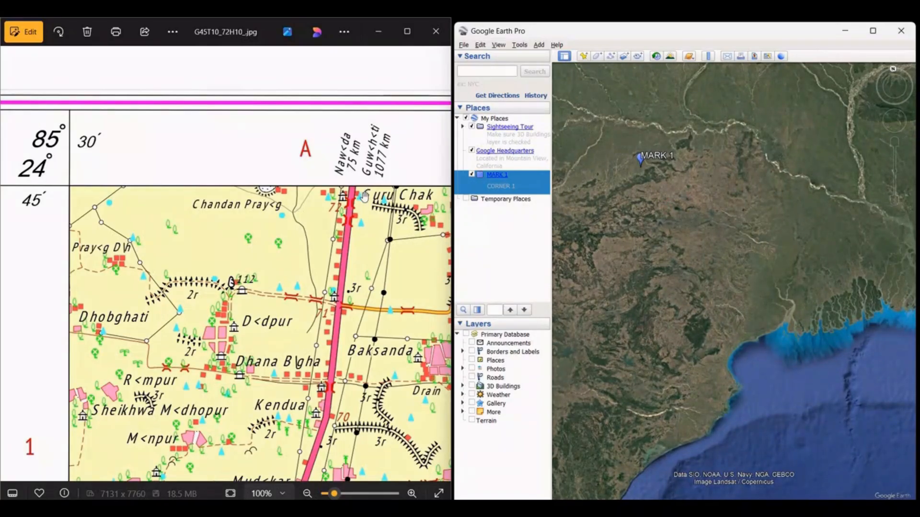
left_click_drag(273, 157, 264, 160)
left_click_drag(410, 158, 96, 154)
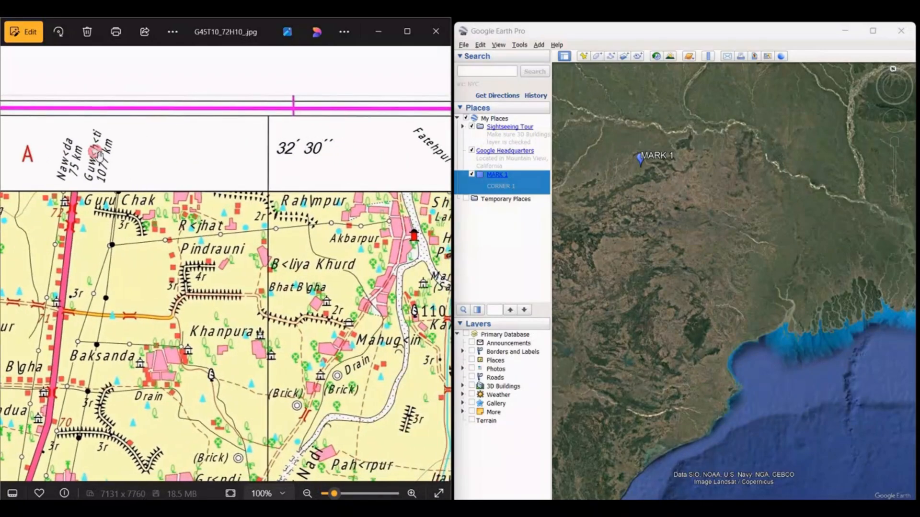
mouse_move(344, 160)
left_mouse_down()
mouse_move(67, 162)
mouse_move(4, 175)
left_mouse_up()
left_click_drag(259, 177, 43, 177)
mouse_move(313, 176)
left_mouse_down()
mouse_move(2, 178)
mouse_move(181, 174)
left_mouse_up()
left_click_drag(283, 177, 47, 178)
left_click_drag(333, 183, 93, 182)
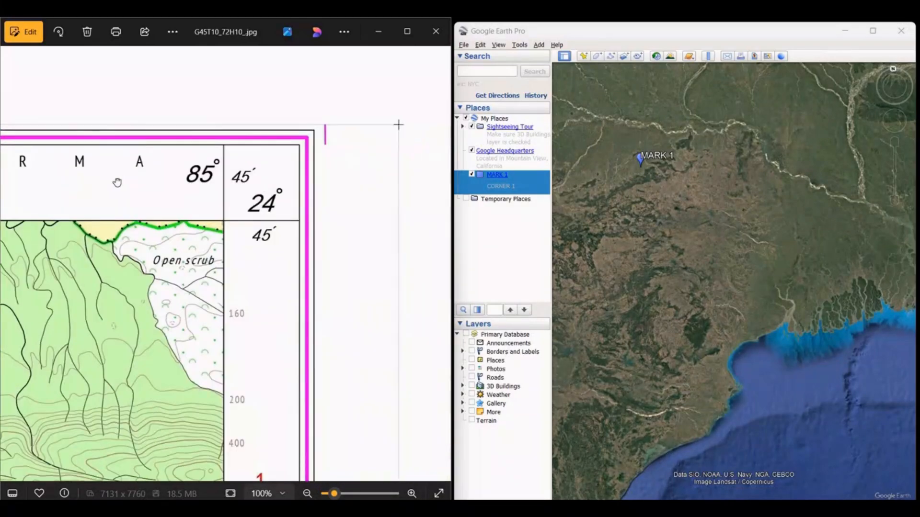
scroll(421, 179, "up", 3)
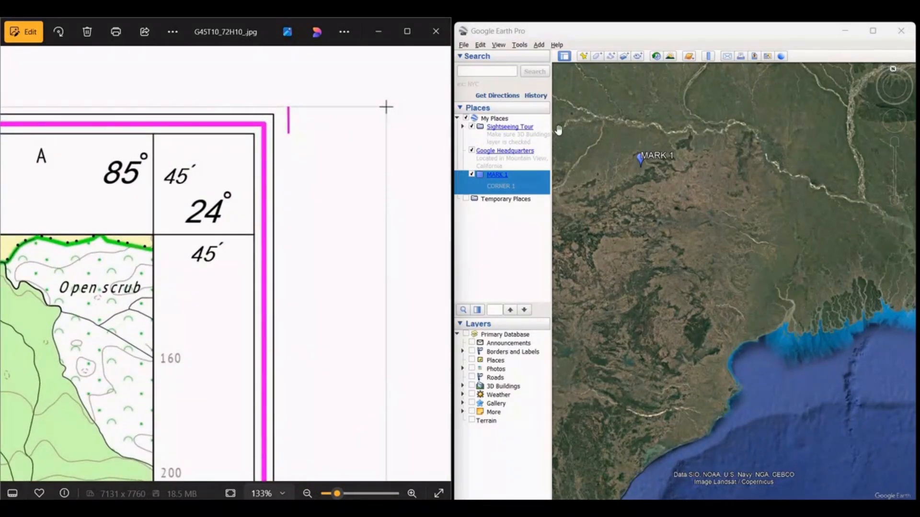
- Create a new placemark named MARK 2CORNER with the description CORNER 2
left_click(584, 56)
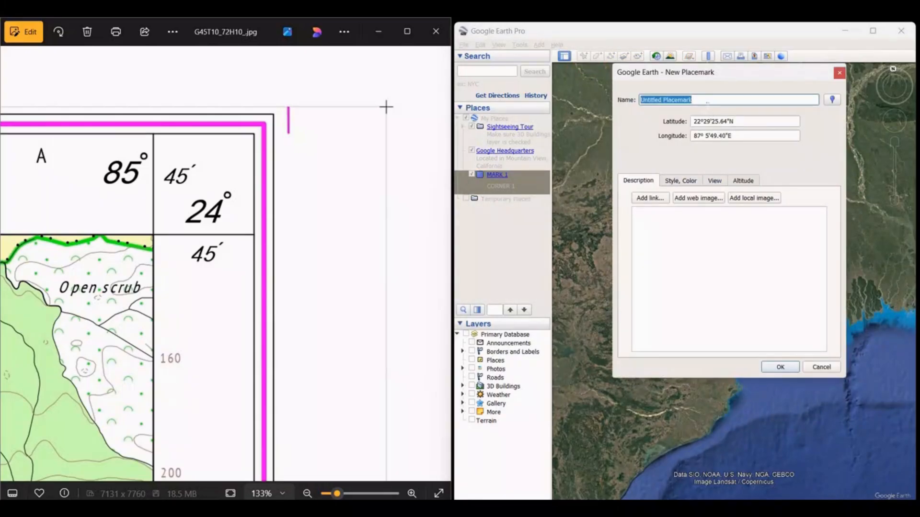
type("MAR")
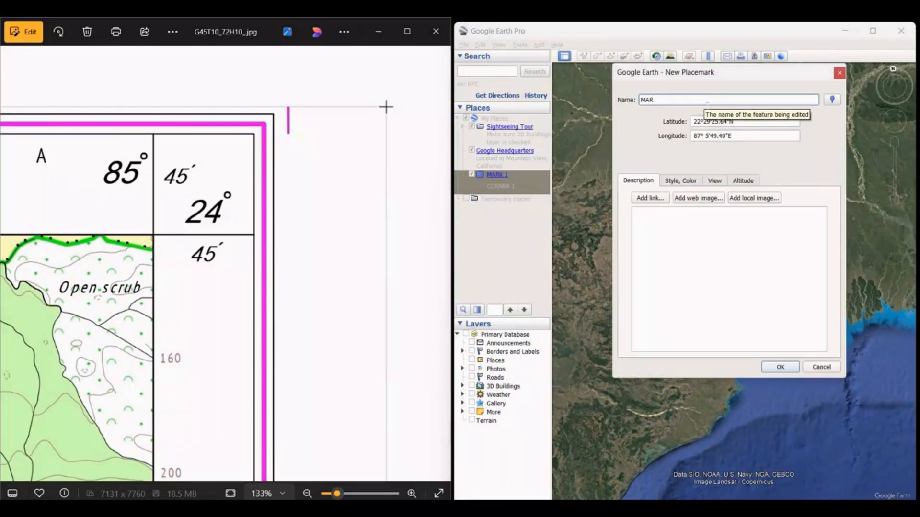
type("K 2")
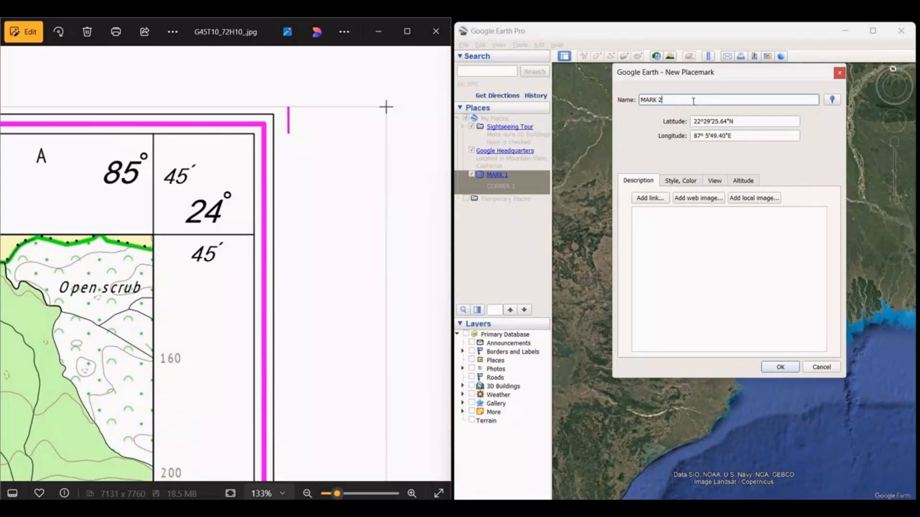
left_click(643, 215)
type("CO")
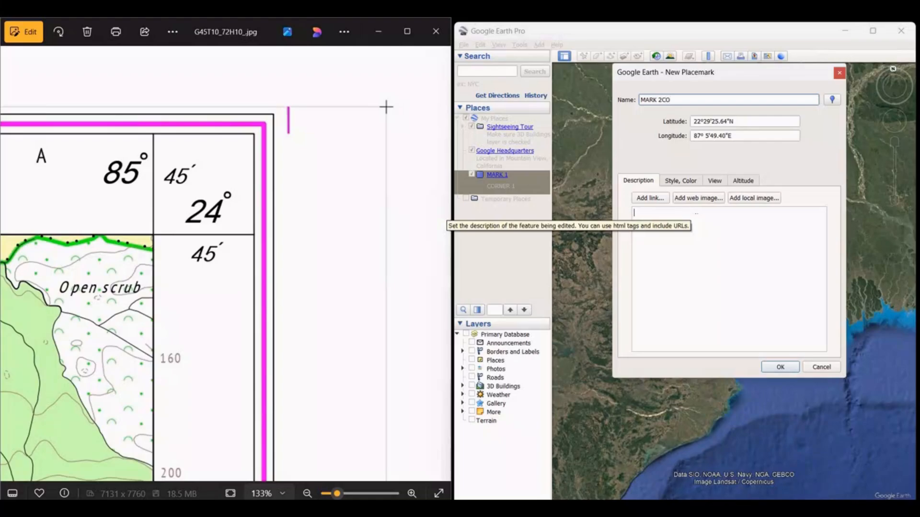
type("RNER")
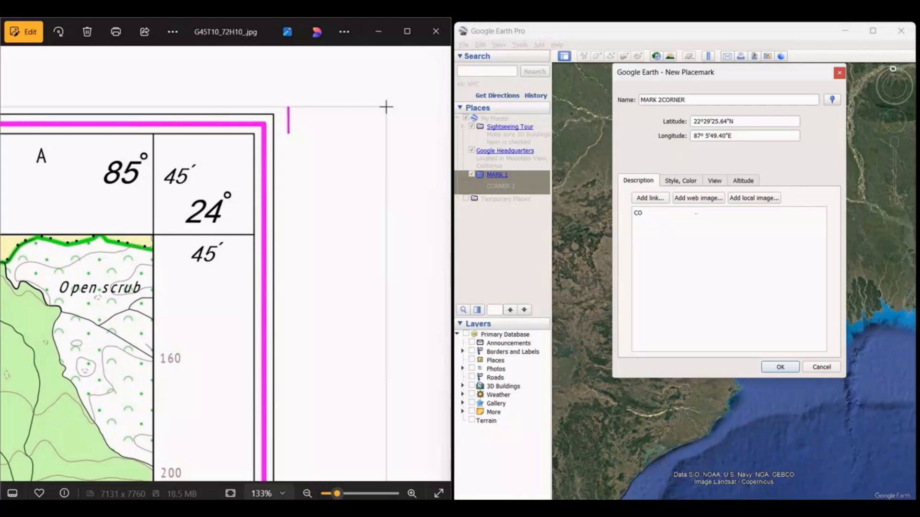
type("RNER2")
left_click(669, 241)
key("BackSpace")
type("2")
- Set the new placemark's longitude to 85°45'0.00"E, matching the toposheet's northeast corner
double_click(697, 136)
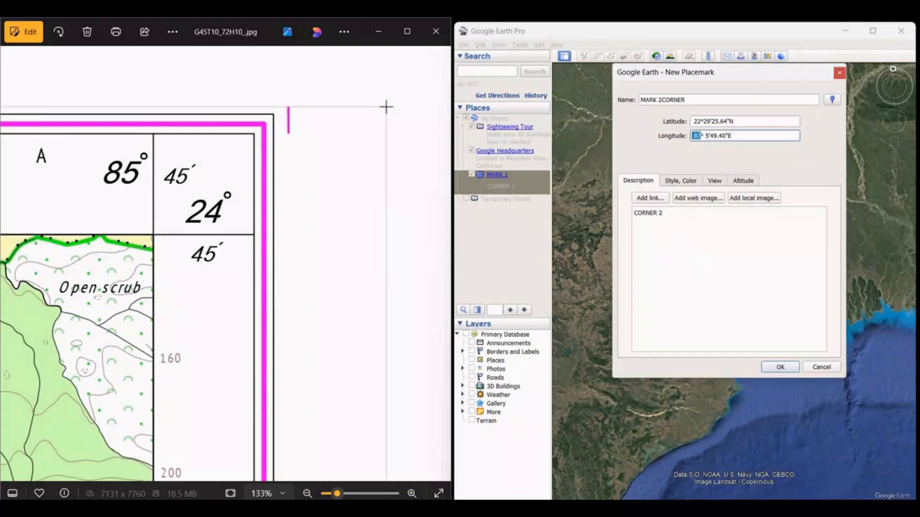
type("75")
key("BackSpace")
key("BackSpace")
type("85")
key("BackSpace")
key("BackSpace")
key("BackSpace")
type("45")
key("Delete")
key("Delete")
key("Delete")
key("Delete")
key("Delete")
key("Delete")
type("0.0")
- Set the second corner placemark's latitude to 24°45'0.0"N and save the placemark
left_click_drag(700, 121, 625, 122)
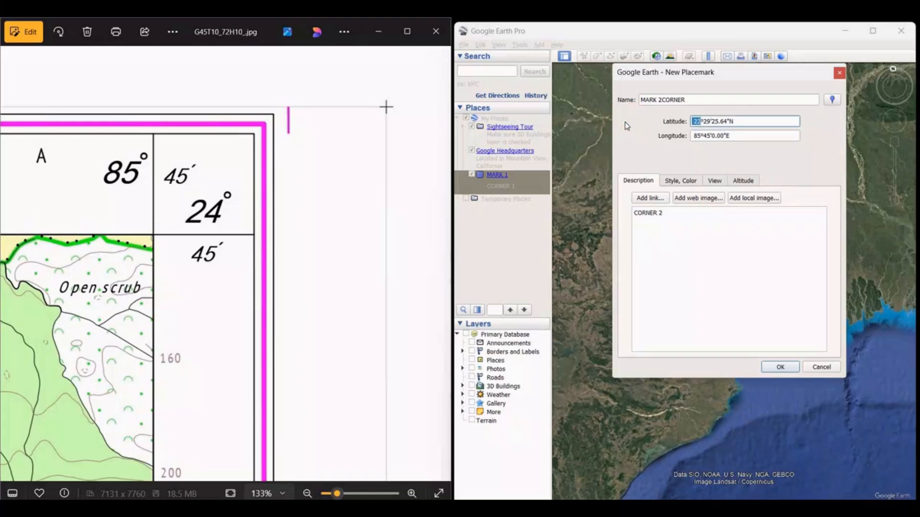
type("24")
key("Delete")
key("Delete")
key("Delete")
type("45")
key("Delete")
key("Delete")
key("Delete")
key("Delete")
key("Delete")
type("0.0")
left_click(781, 367)
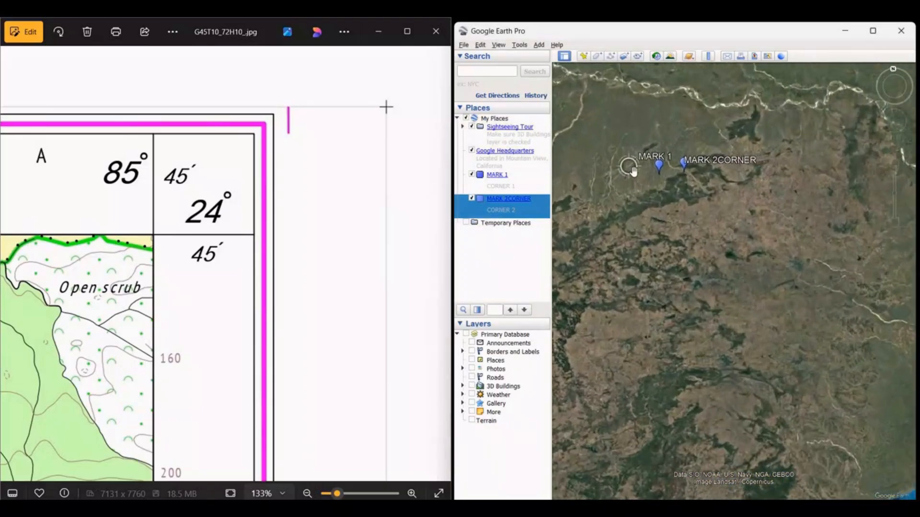
- Edit the MARK 2CORNER placemark's properties to rename it MARK 2 and save the change
scroll(633, 171, "up", 1)
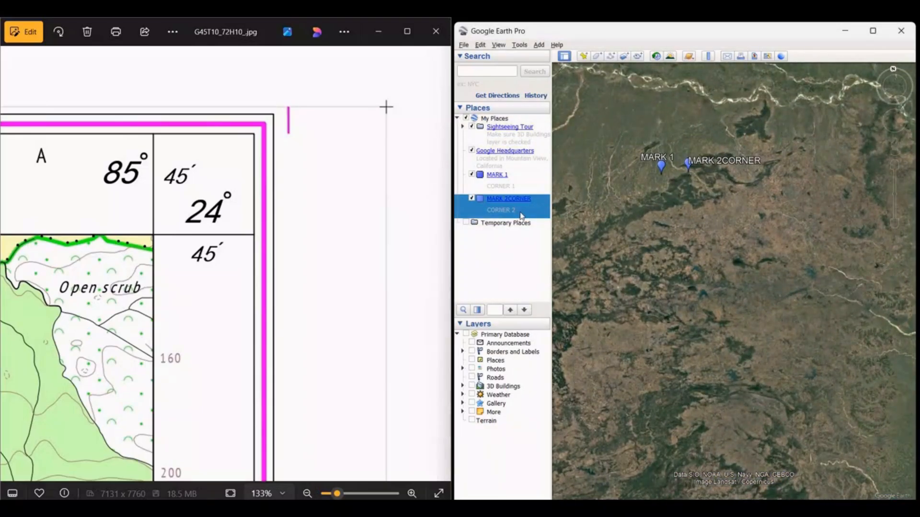
scroll(662, 180, "up", 1)
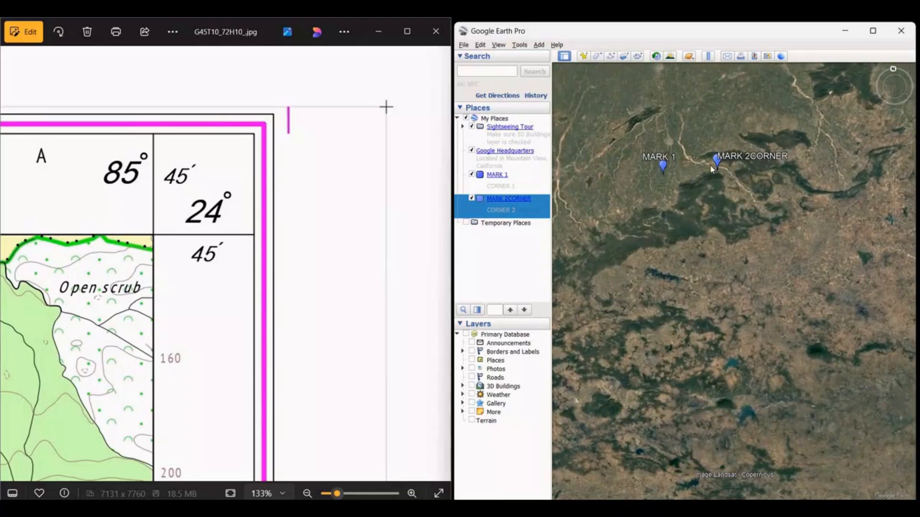
right_click(500, 201)
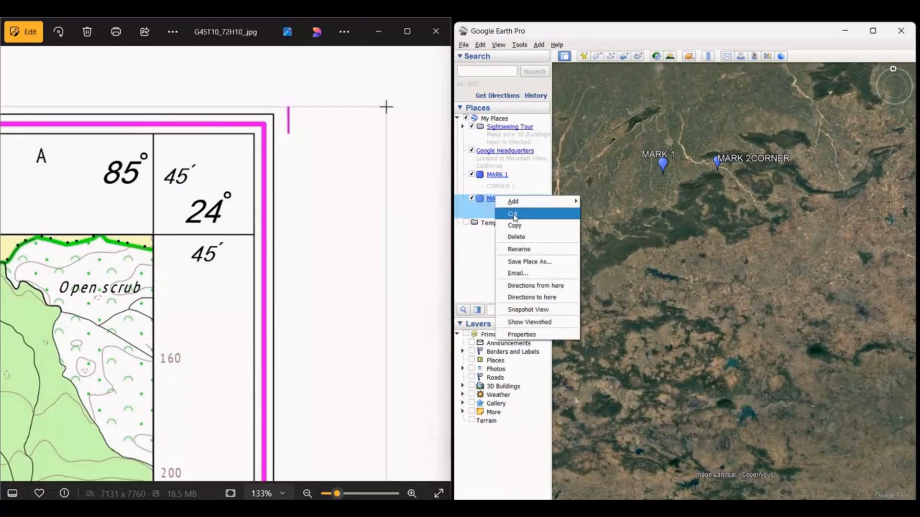
left_click(541, 338)
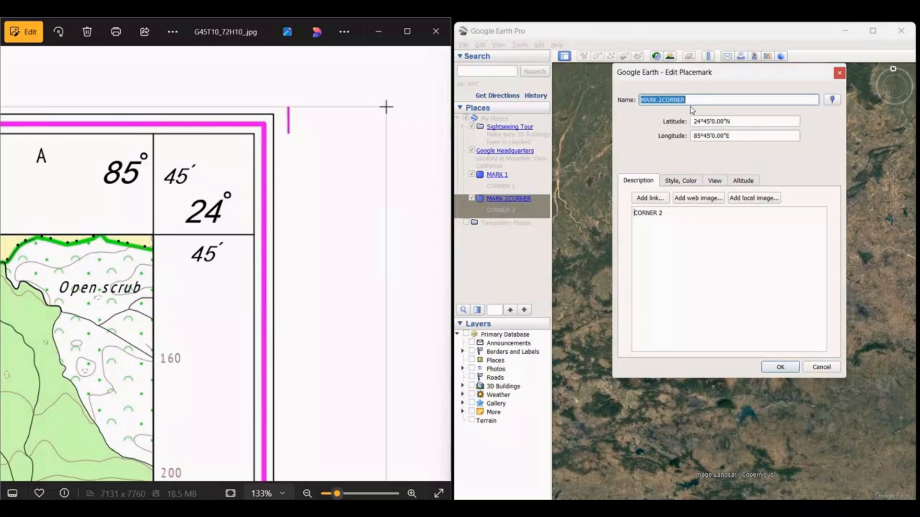
left_click(715, 101)
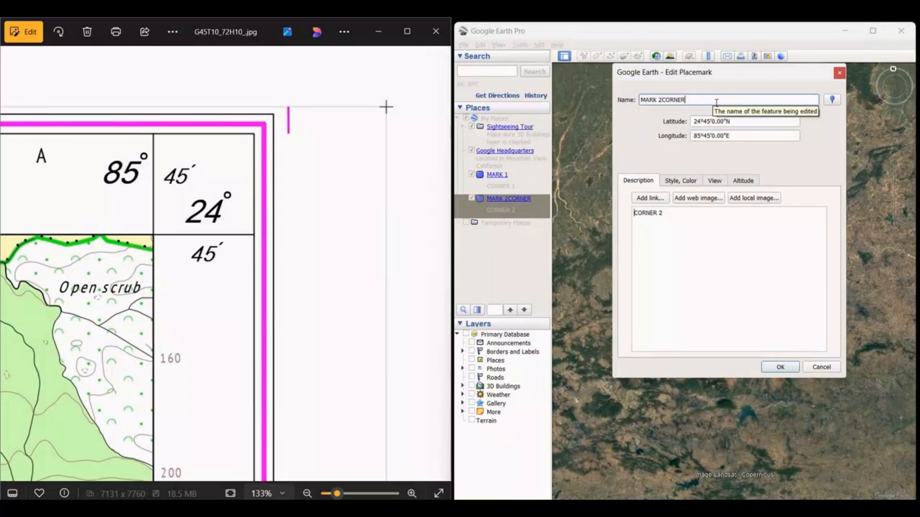
key("BackSpace")
key("BackSpace")
key("BackSpace")
key("BackSpace")
key("BackSpace")
key("BackSpace")
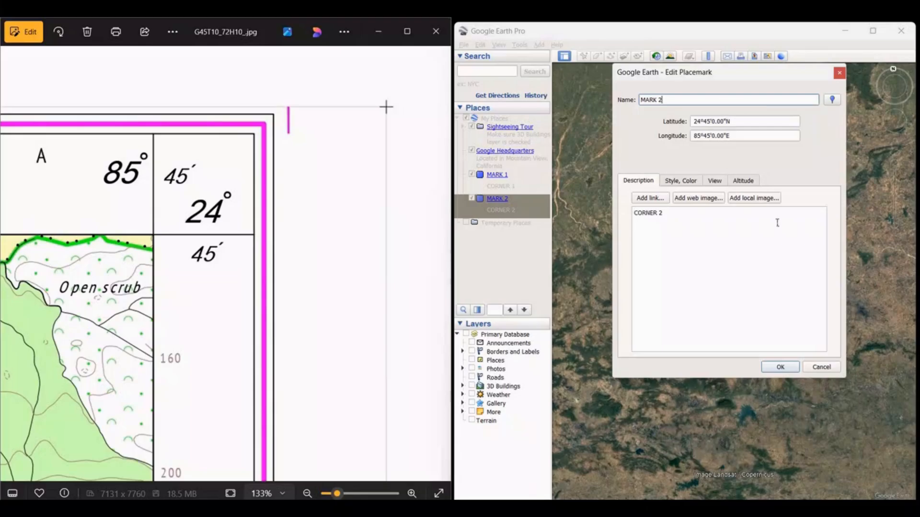
left_click(781, 368)
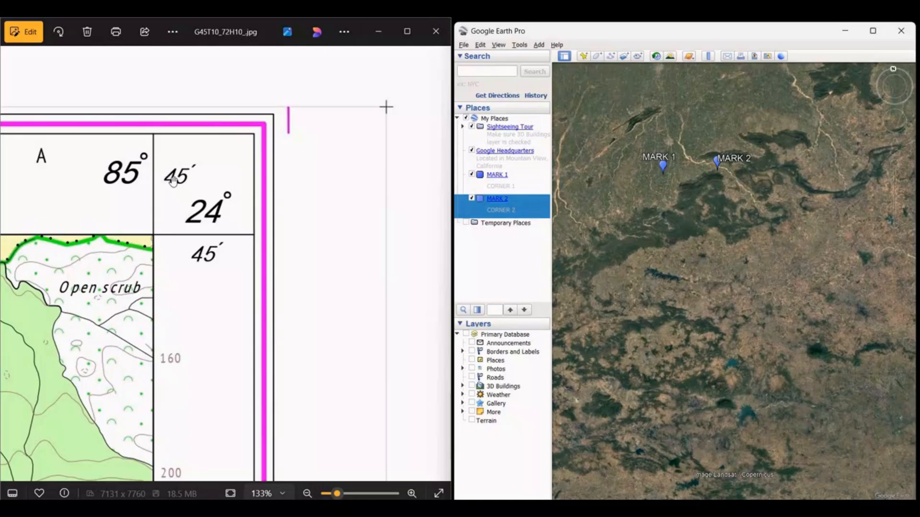
- Follow the toposheet's east margin down to the southeast corner and read its latitude and longitude labels
scroll(285, 183, "down", 6)
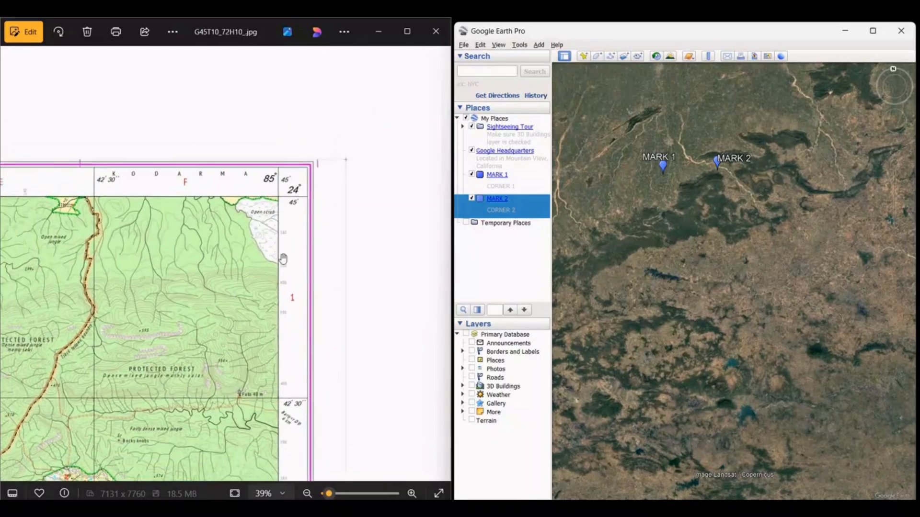
left_click_drag(285, 278, 269, 124)
left_click_drag(296, 320, 288, 164)
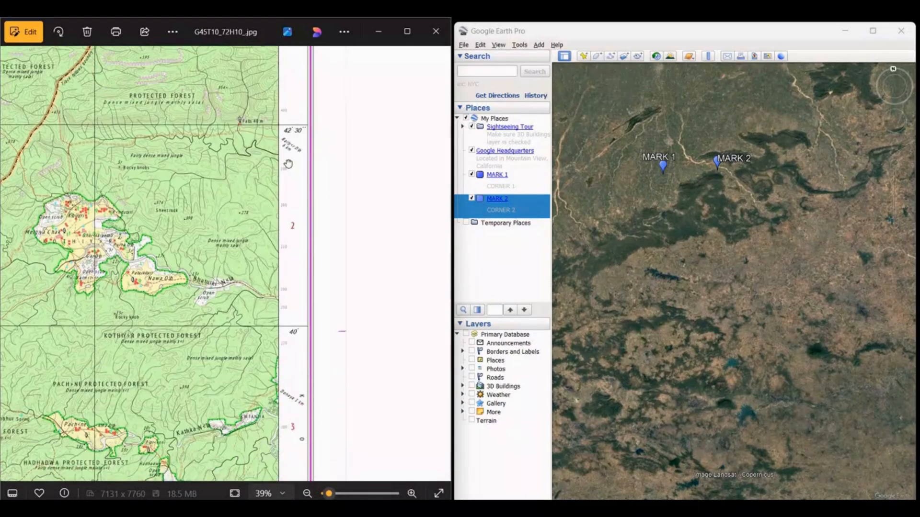
left_click_drag(287, 250, 291, 151)
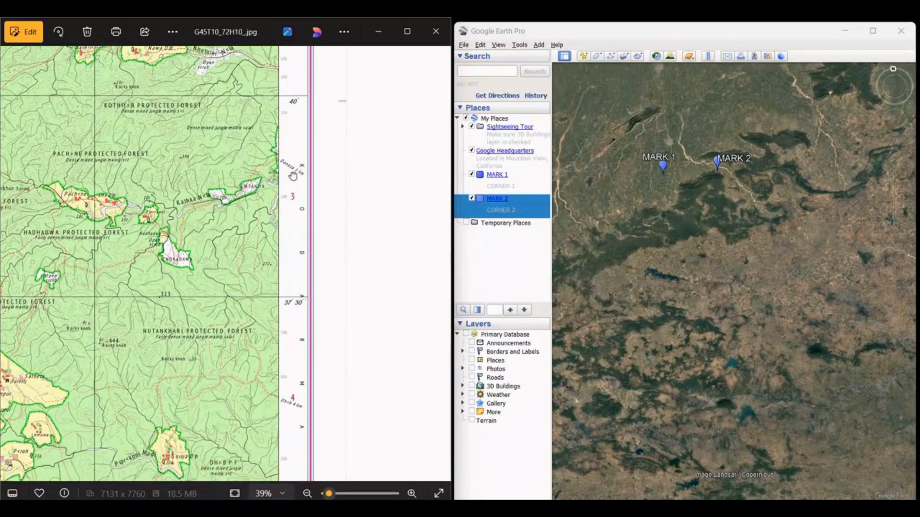
left_click_drag(292, 334, 292, 72)
left_click_drag(293, 439, 294, 221)
scroll(290, 467, "up", 4)
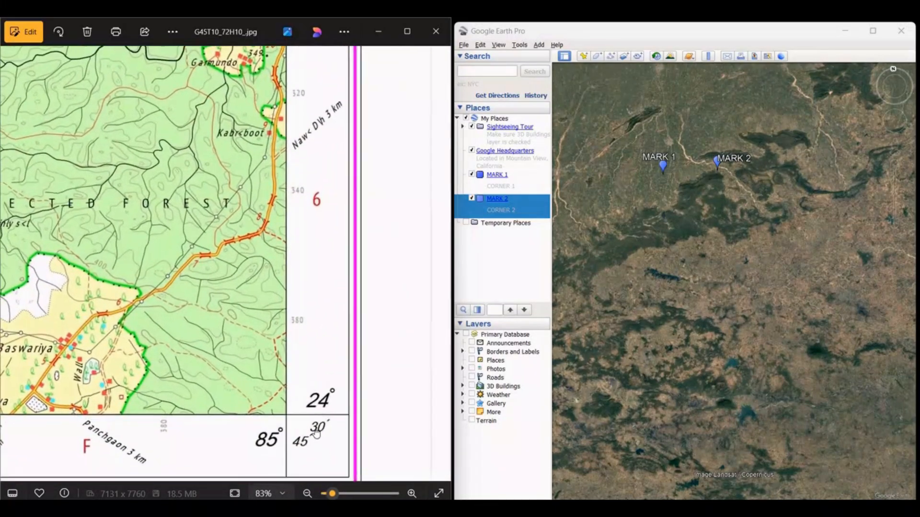
scroll(306, 455, "up", 2)
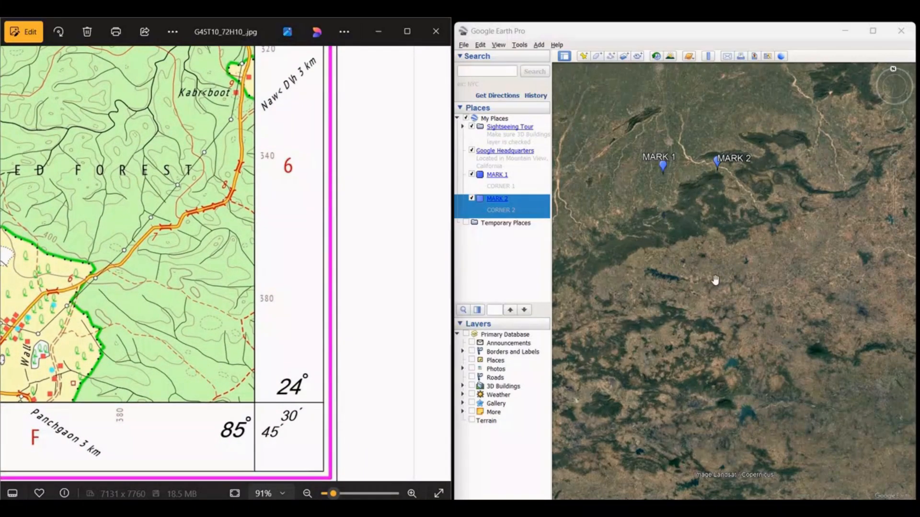
- Create a new placemark named MARK 3 with the description CORNER 3
left_click(583, 56)
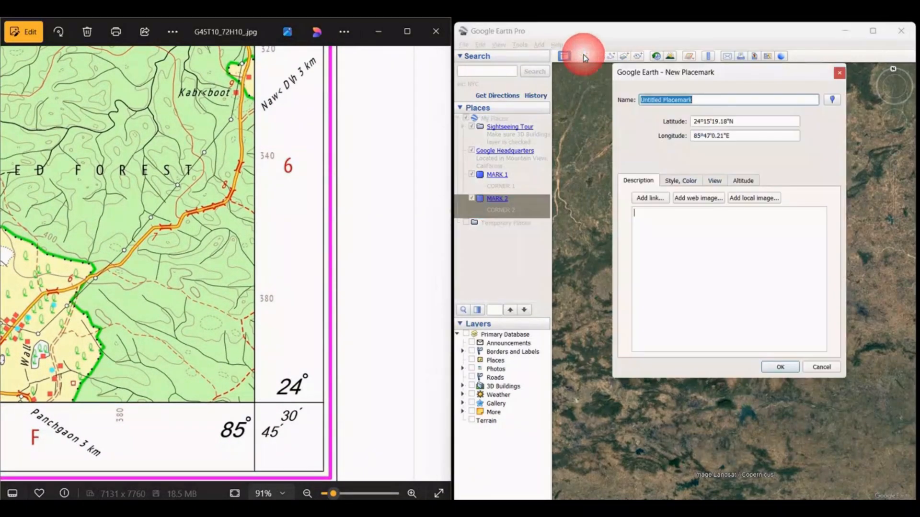
left_click_drag(720, 77, 767, 221)
left_click(607, 249)
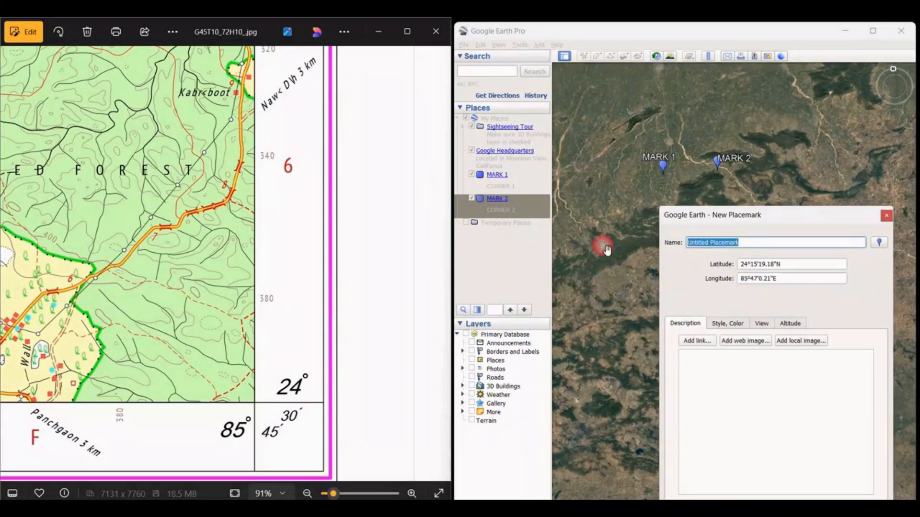
type("MAR")
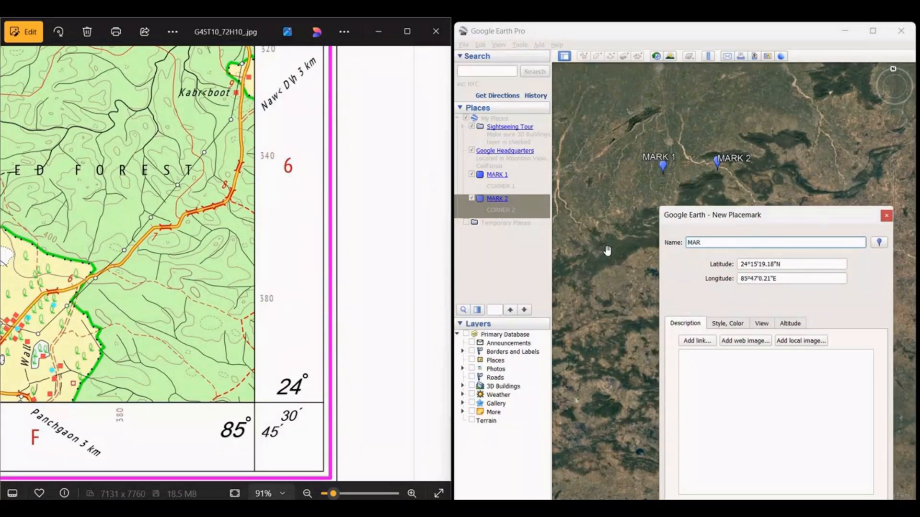
type("K 3")
left_click(702, 358)
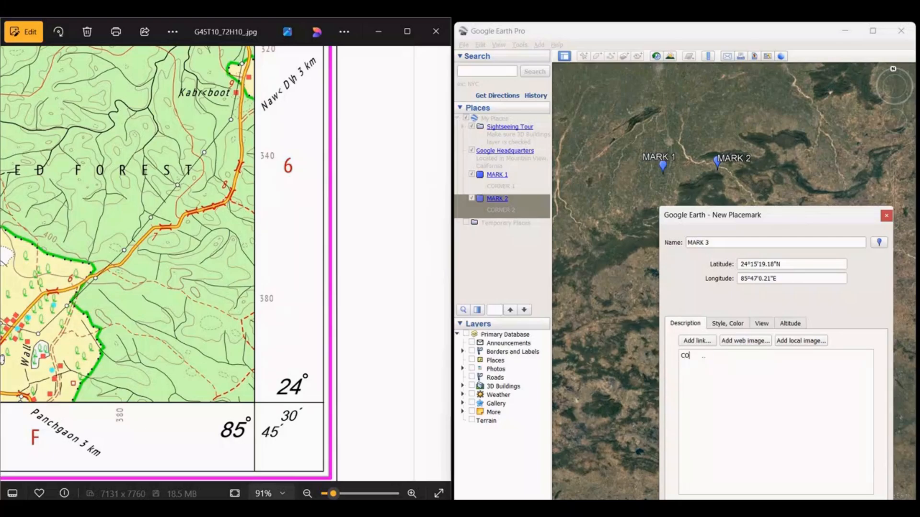
type("CORNER 3")
- Set the MARK 3 placemark's longitude to 85°45'0.0"E, matching the toposheet's southeast corner
left_click(762, 281)
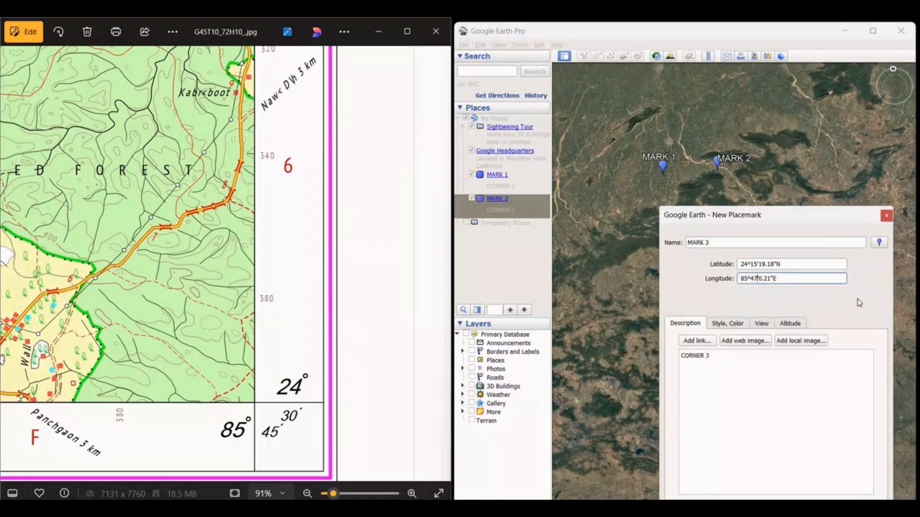
key("BackSpace")
type("5")
key("Delete")
key("Delete")
key("Delete")
key("Delete")
key("Delete")
type("0.0")
- Set the MARK 3 placemark's latitude to 24°30'0.0"N and save the placemark
key("shift+Tab")
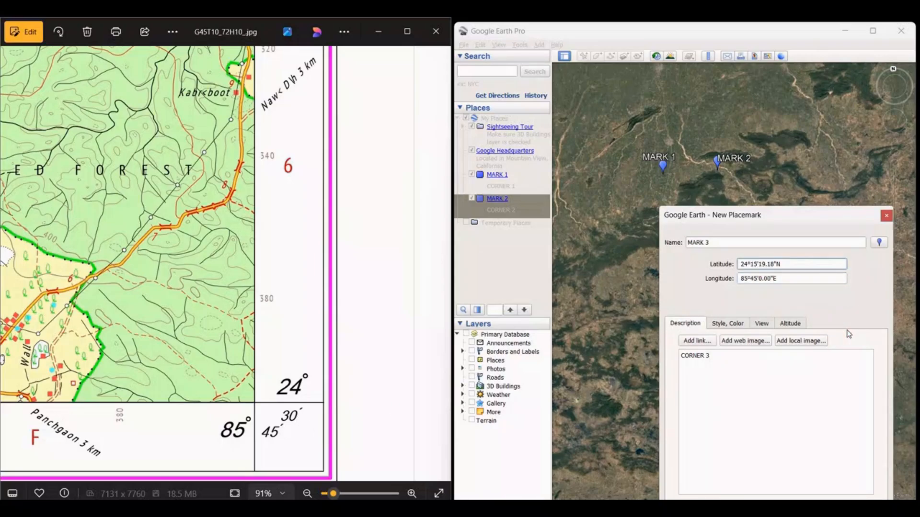
key("Delete")
key("Delete")
key("Delete")
type("30")
key("Delete")
key("Delete")
key("Delete")
key("Delete")
key("Delete")
type("0.0")
left_click_drag(784, 215, 780, 170)
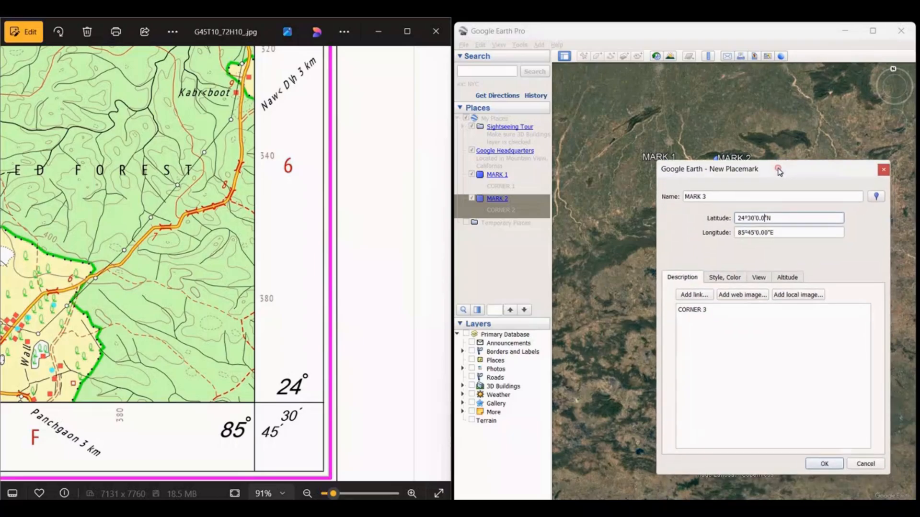
left_click(824, 463)
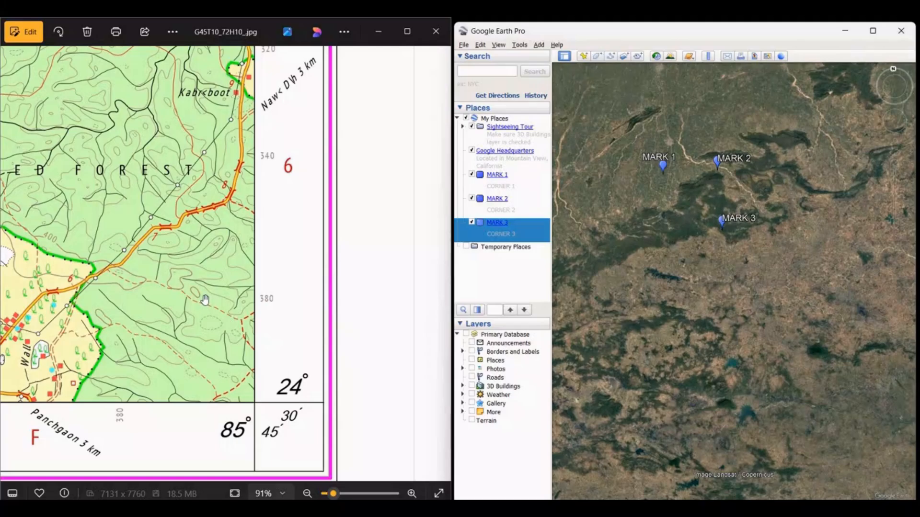
- Follow the toposheet's south margin west to the southwest corner and read its latitude and longitude labels
left_click_drag(239, 297, 301, 294)
left_click_drag(209, 294, 357, 285)
left_click_drag(144, 299, 356, 292)
left_click_drag(181, 300, 302, 297)
left_click_drag(227, 300, 357, 293)
left_click_drag(158, 301, 357, 293)
left_click_drag(144, 303, 364, 298)
left_click_drag(95, 313, 249, 311)
scroll(450, 305, "left", 10)
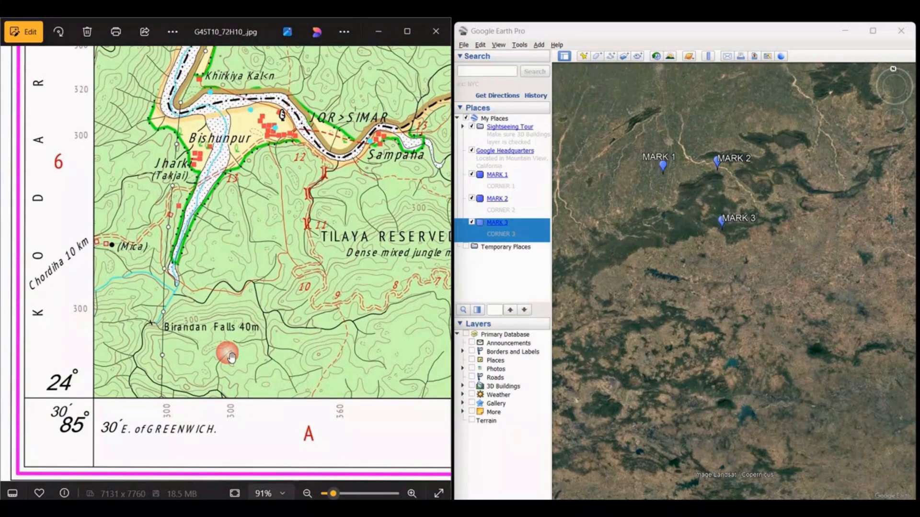
- Create a new placemark named MARK 4 with the description CORNER 4
left_click(583, 56)
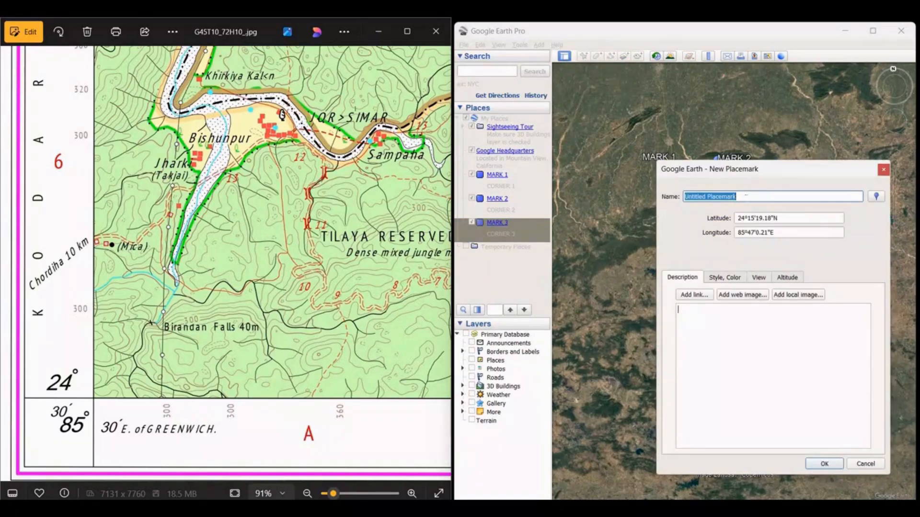
type("MARK ")
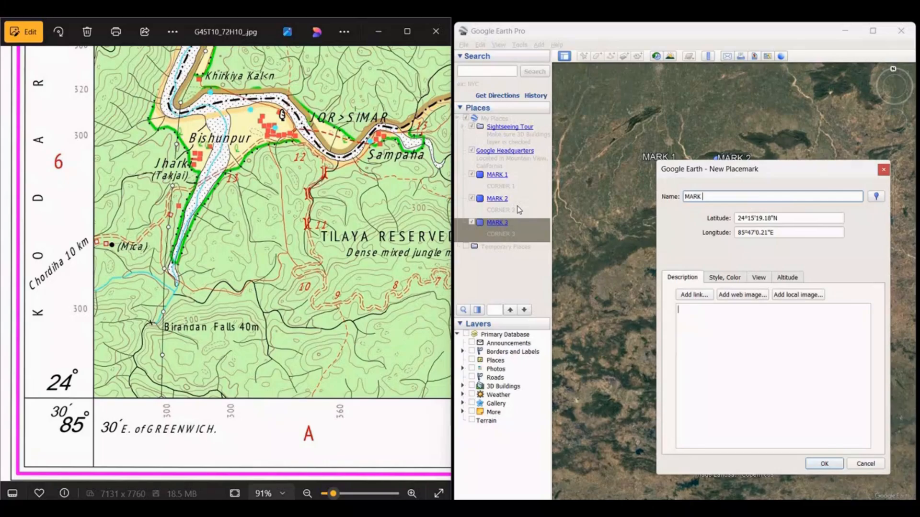
type("4")
left_click(703, 319)
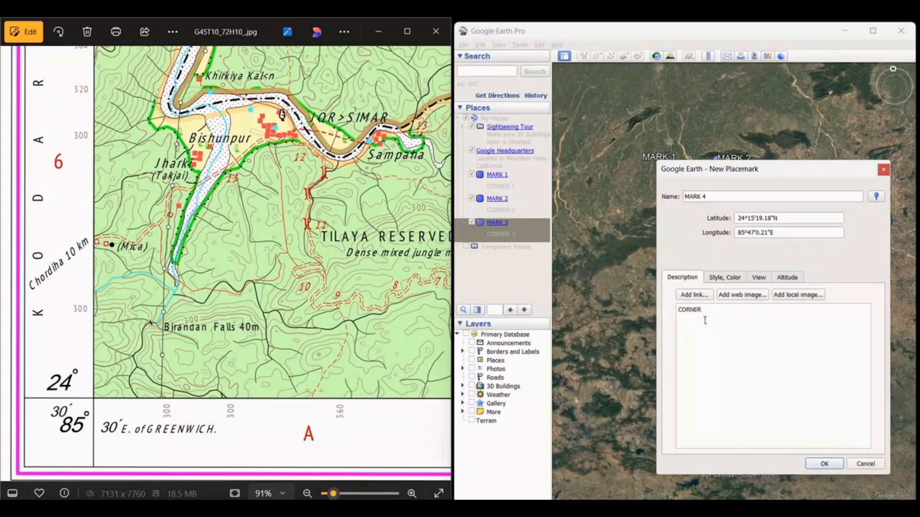
type("CORNER 4")
- Set the MARK 4 placemark's longitude to 85°30'0.0"E, matching the toposheet's southwest corner
left_click(748, 233)
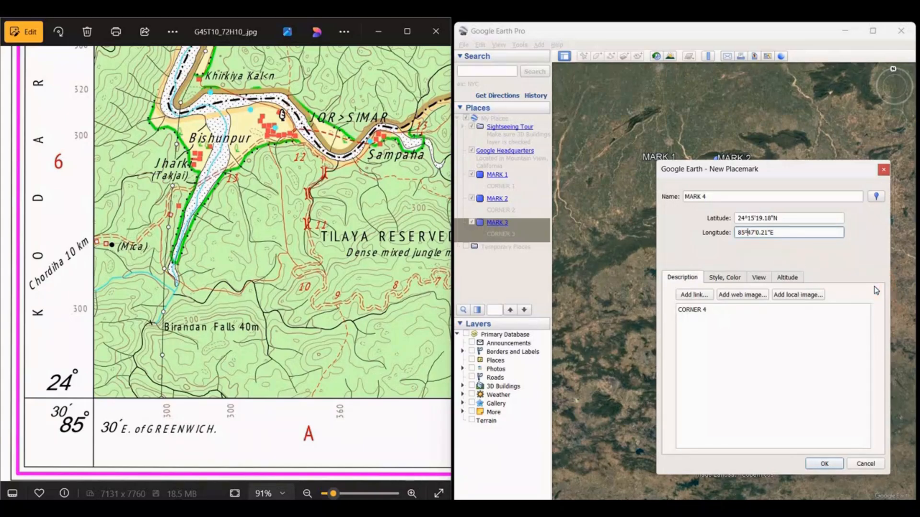
key("Delete")
key("Delete")
key("Delete")
type("30")
key("Delete")
key("Delete")
key("Delete")
type(".0")
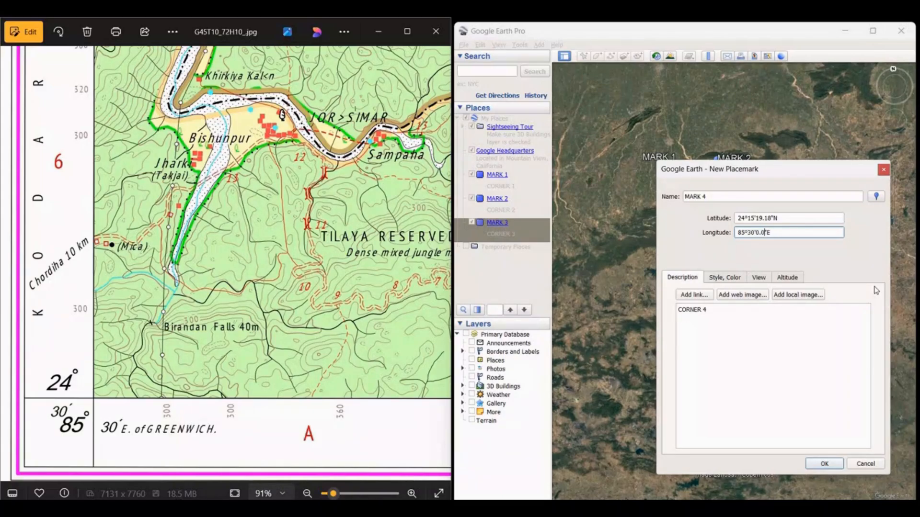
- Set the MARK 4 placemark's latitude to 24°30'0.0"N and save the placemark
left_click(741, 218)
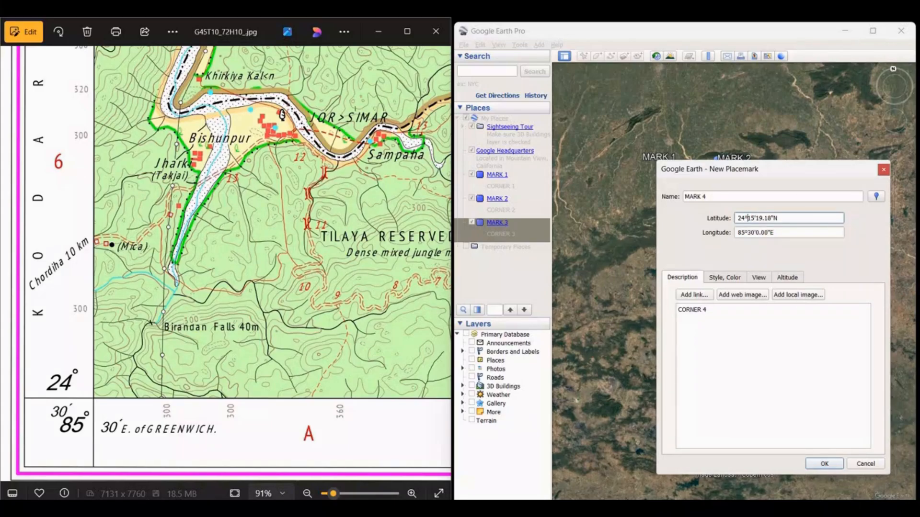
key("Delete")
key("Delete")
key("Delete")
type("30")
key("Delete")
key("Delete")
key("Delete")
key("Delete")
key("Delete")
key("Delete")
type("0.0\"")
left_click(823, 463)
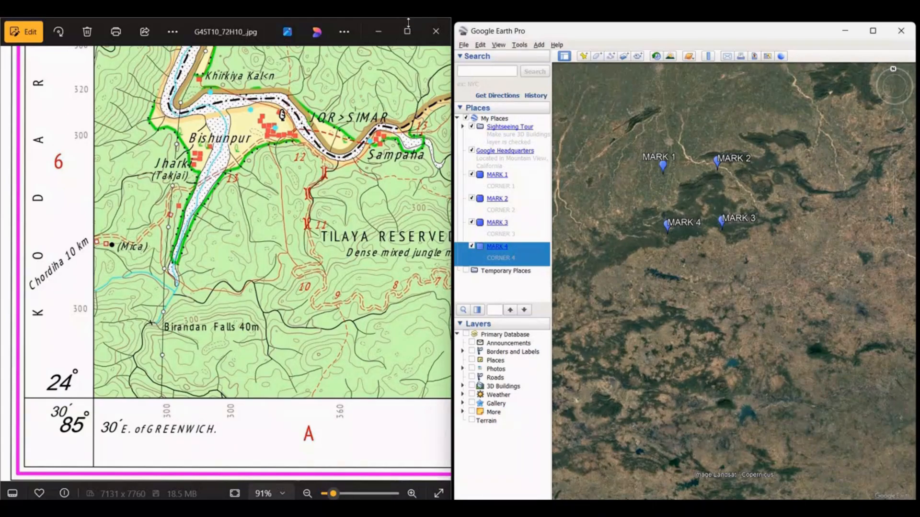
- Close the toposheet image viewer, maximize the Google Earth window and frame all four corner marks in the view
left_click(436, 32)
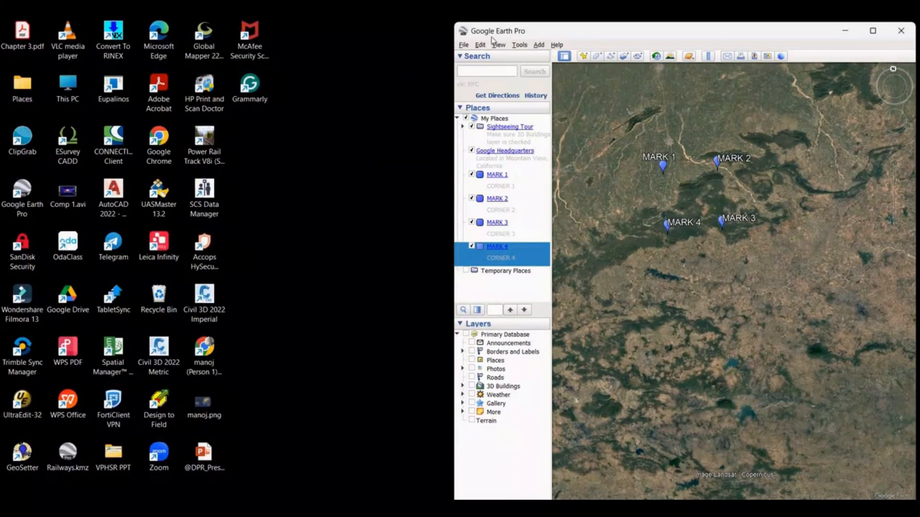
left_click(873, 32)
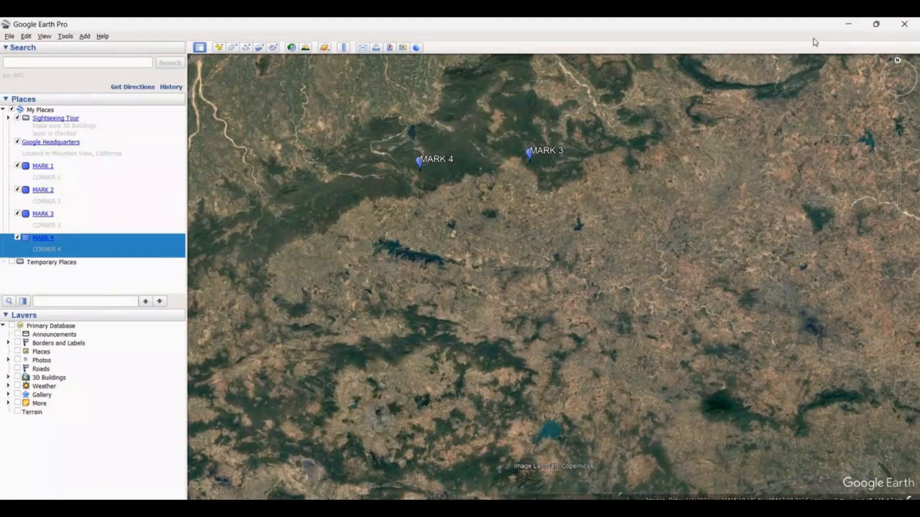
scroll(608, 199, "down", 3)
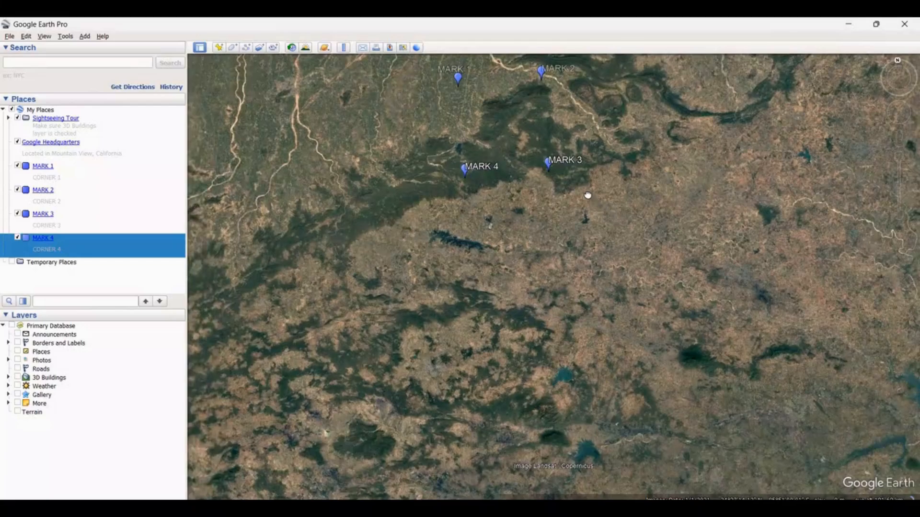
left_click_drag(588, 195, 622, 301)
double_click(547, 239)
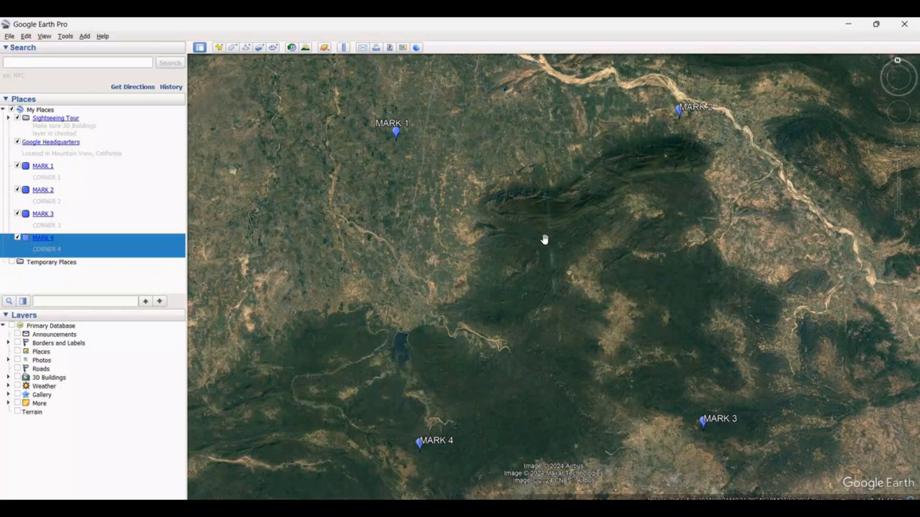
- Add an image overlay named MAP and link it to the G45T10_72H10_.jpg toposheet from the Downloads folder
left_click(86, 36)
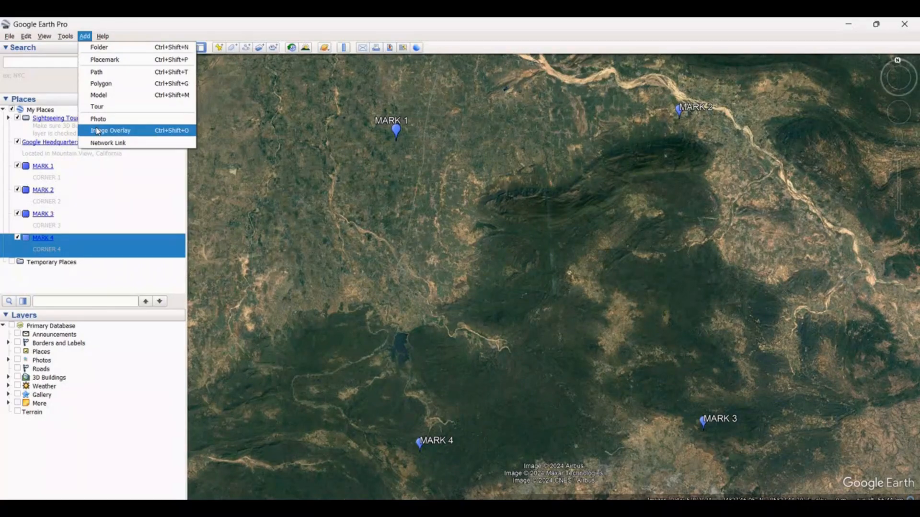
left_click(318, 90)
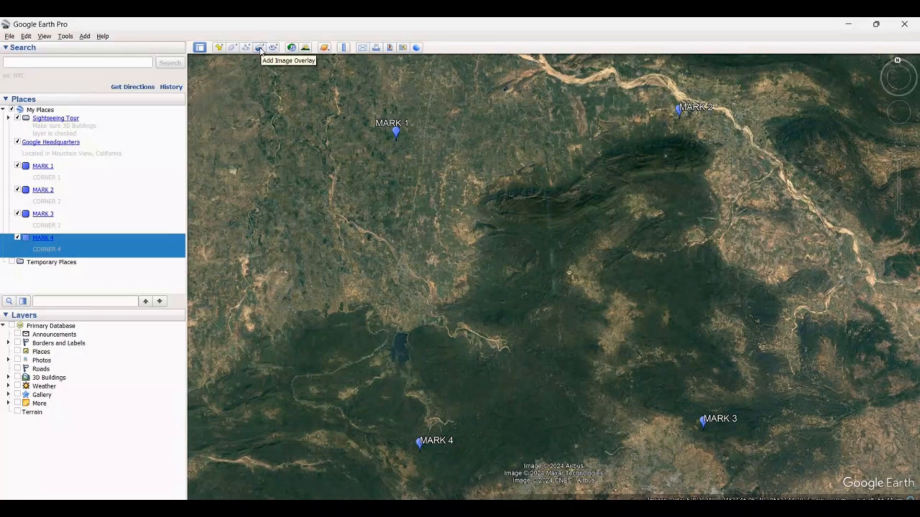
left_click(259, 48)
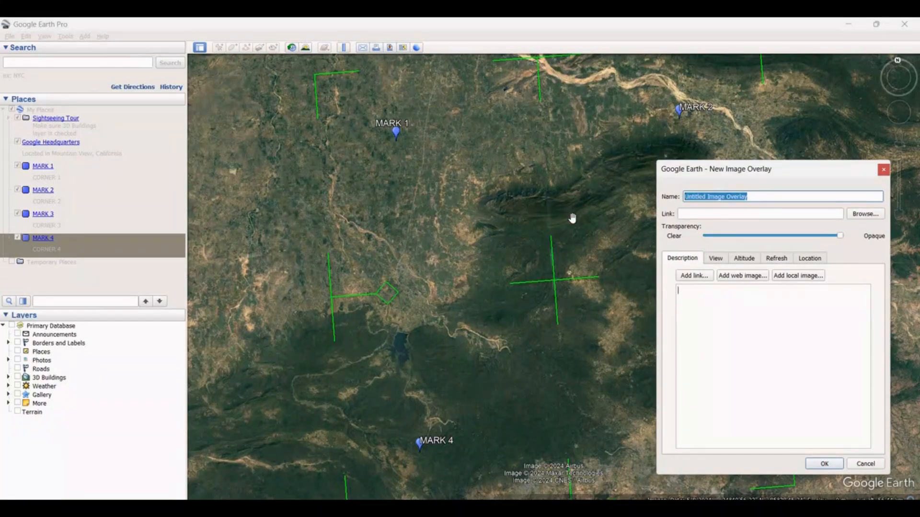
type("MAR")
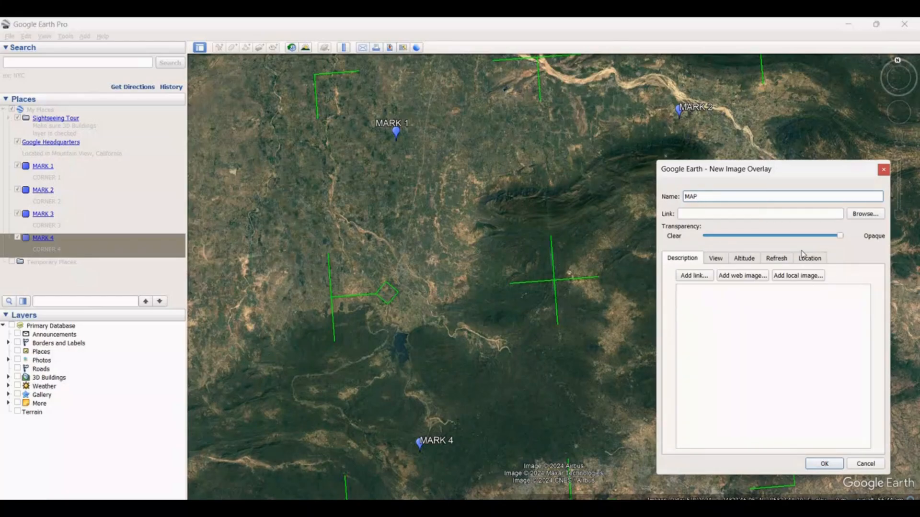
left_click(862, 218)
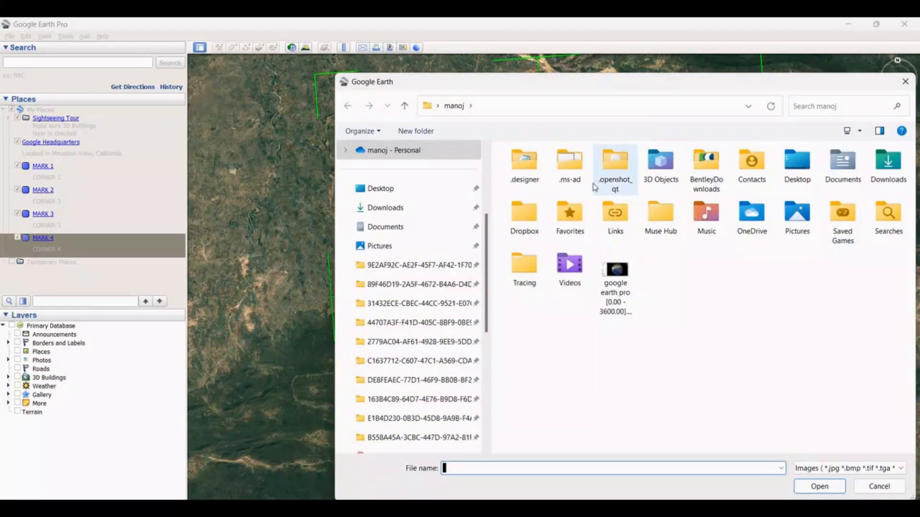
left_click(405, 209)
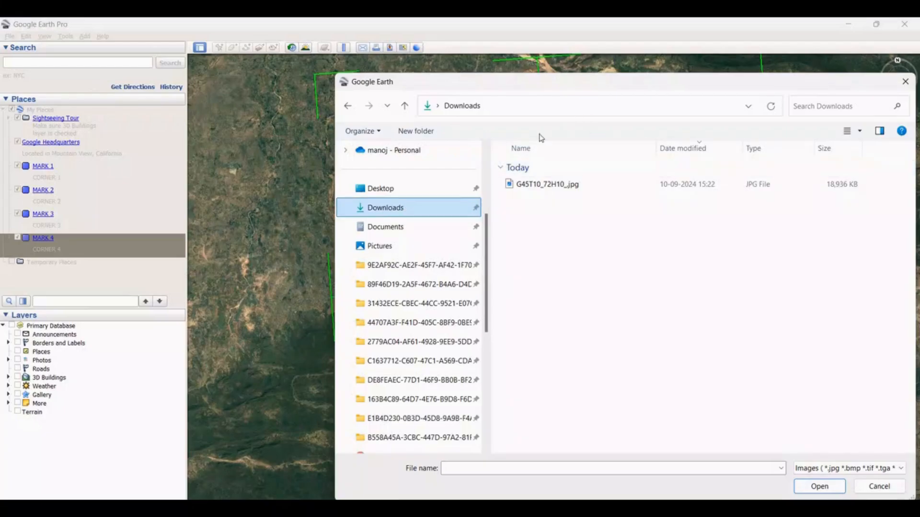
left_click(554, 189)
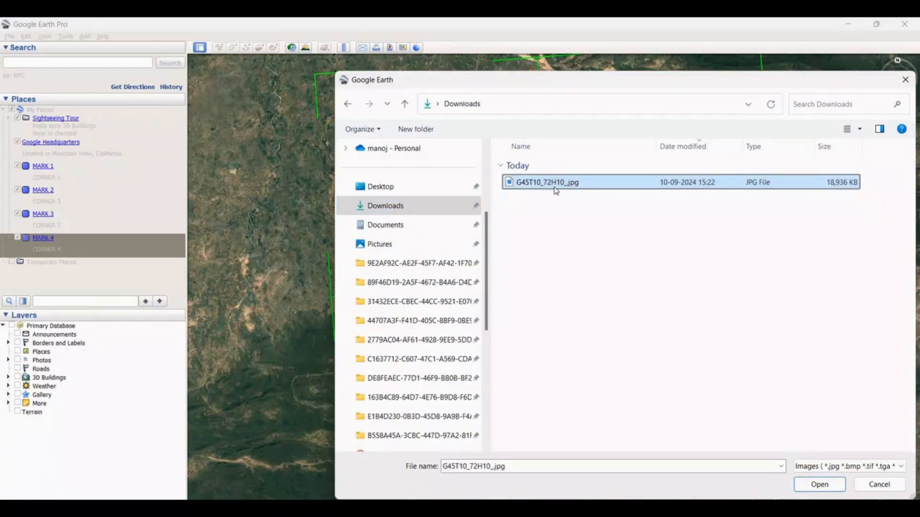
left_click(832, 487)
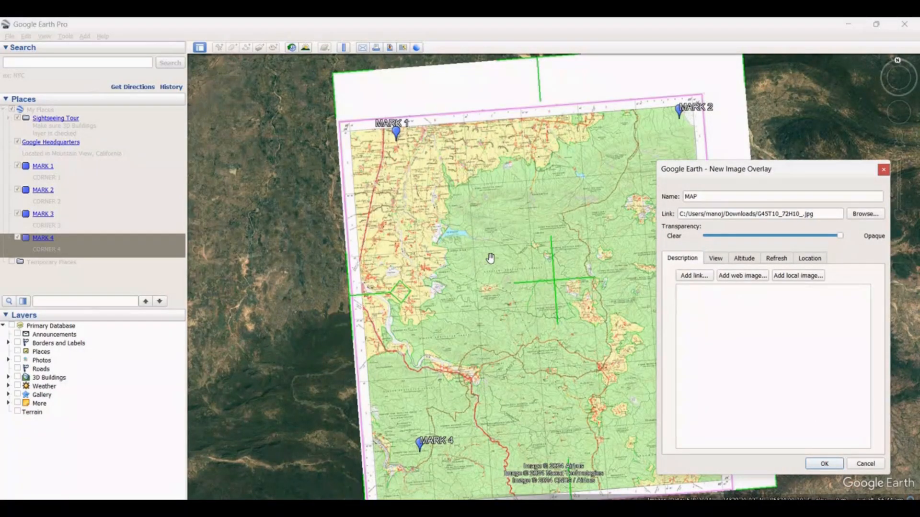
- Adjust the overlay's northwest corner until the toposheet's northwest map corner sits on the MARK 1 placemark
left_click_drag(757, 175, 117, 142)
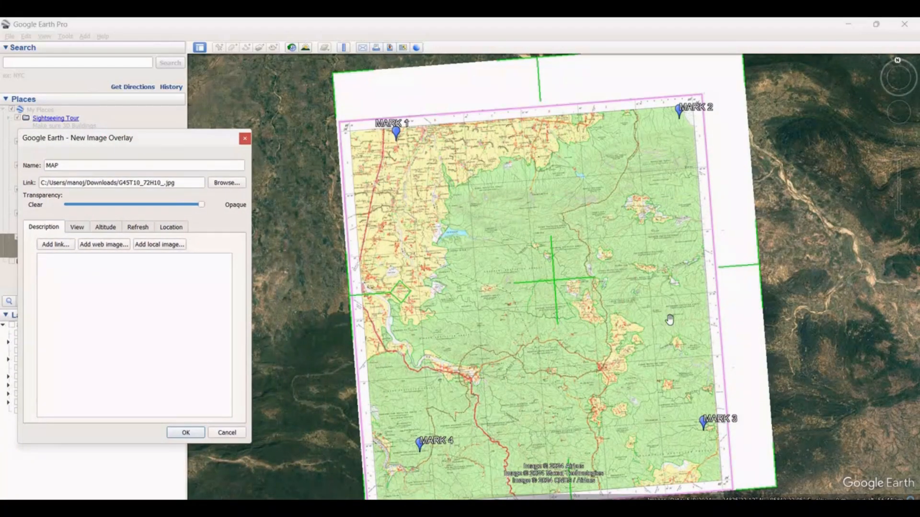
scroll(669, 319, "down", 3)
scroll(780, 272, "up", 1)
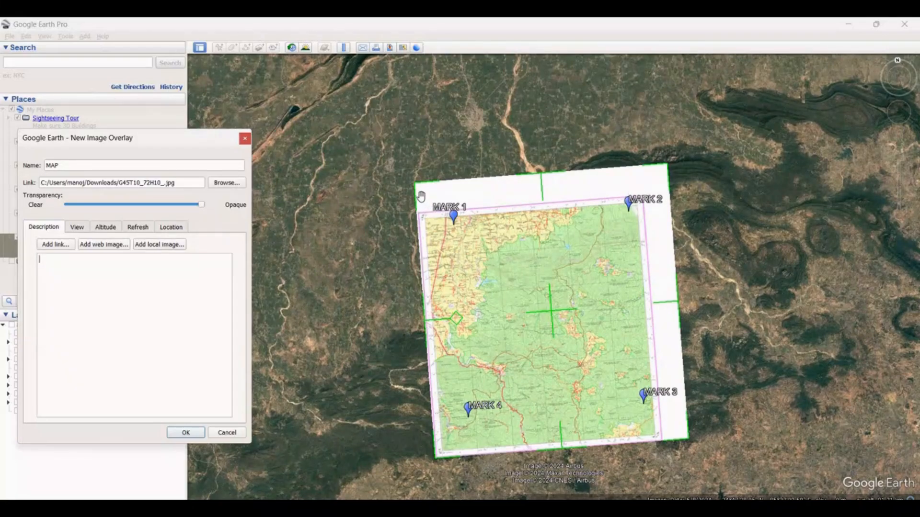
left_click_drag(418, 189, 443, 192)
scroll(449, 220, "up", 3)
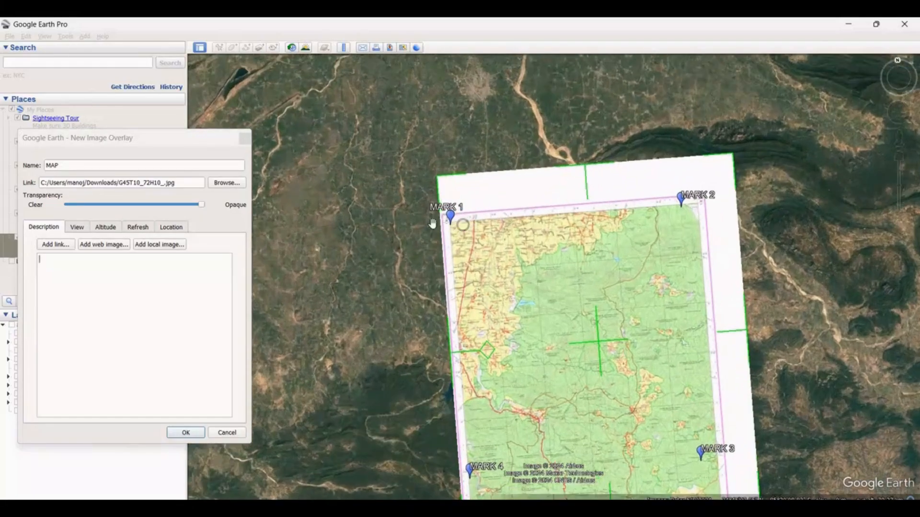
scroll(455, 219, "up", 5)
left_click_drag(510, 211, 529, 380)
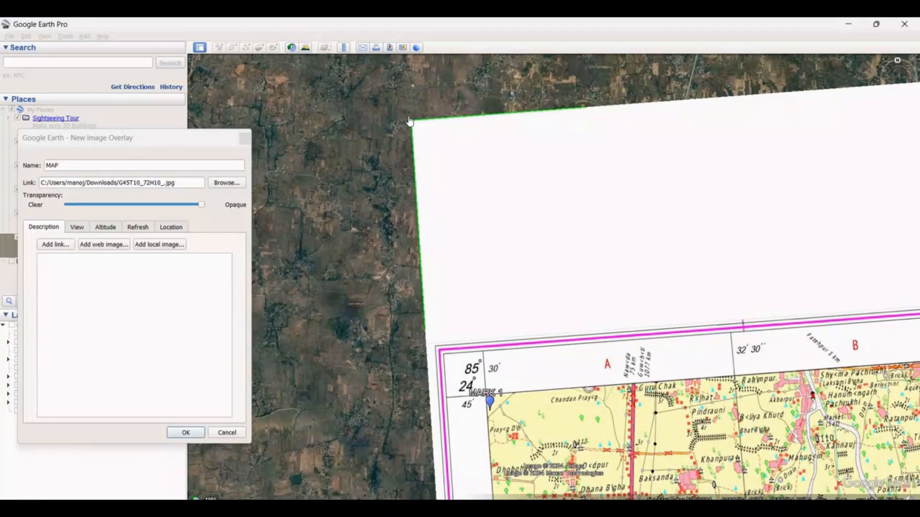
left_click_drag(415, 126, 419, 143)
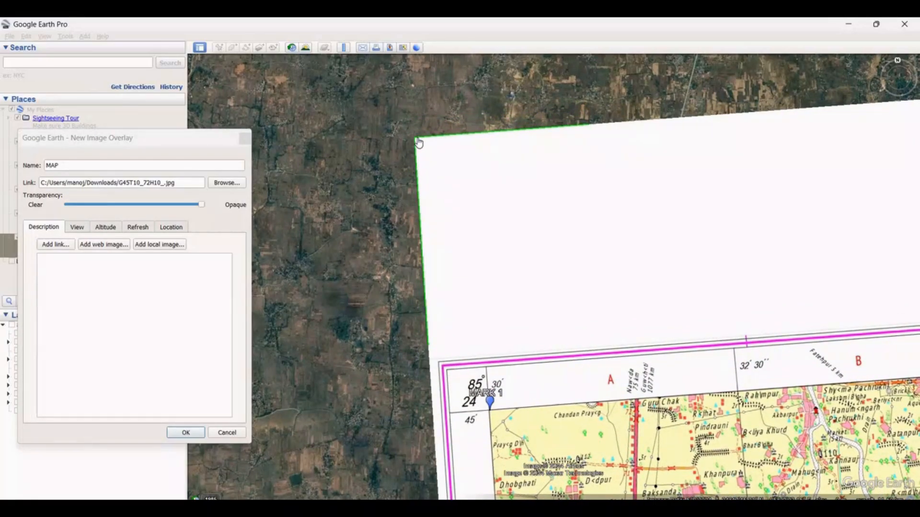
scroll(498, 393, "up", 2)
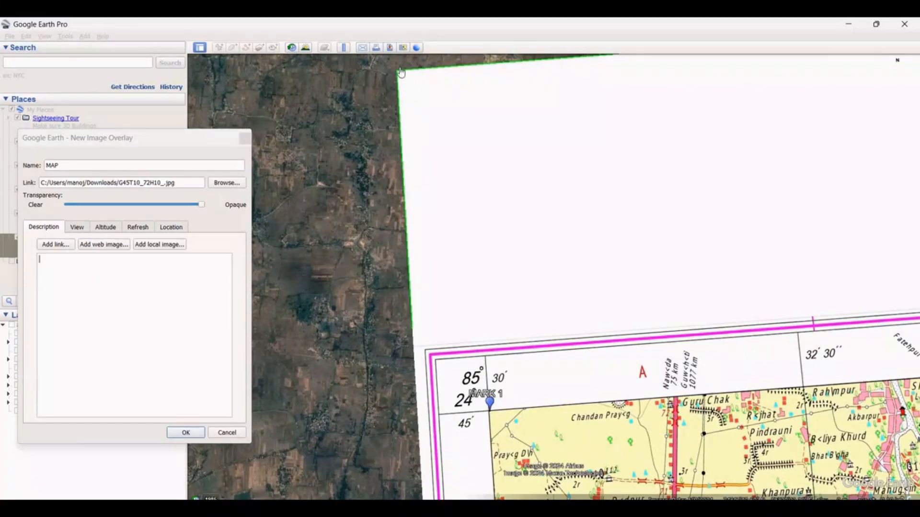
left_click_drag(401, 73, 402, 77)
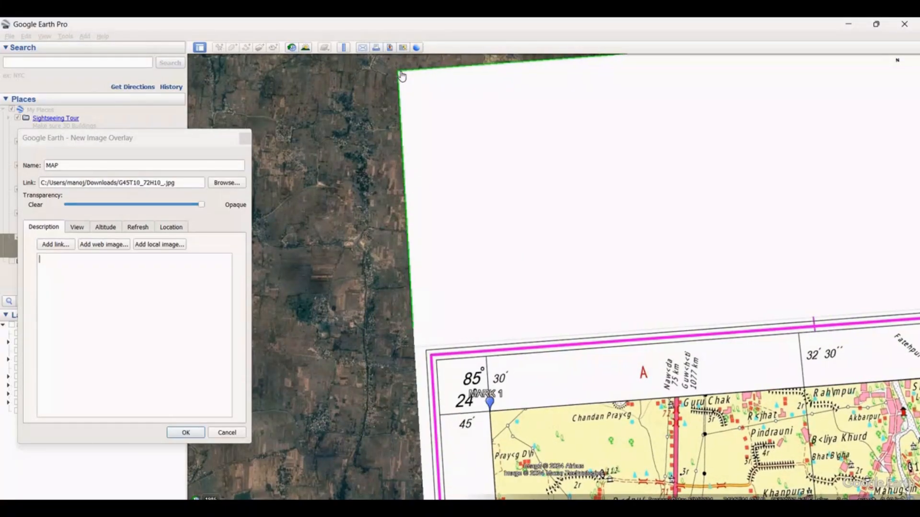
- Adjust the overlay's northeast corner until the toposheet's northeast map corner sits on the MARK 2 placemark
scroll(495, 181, "down", 3)
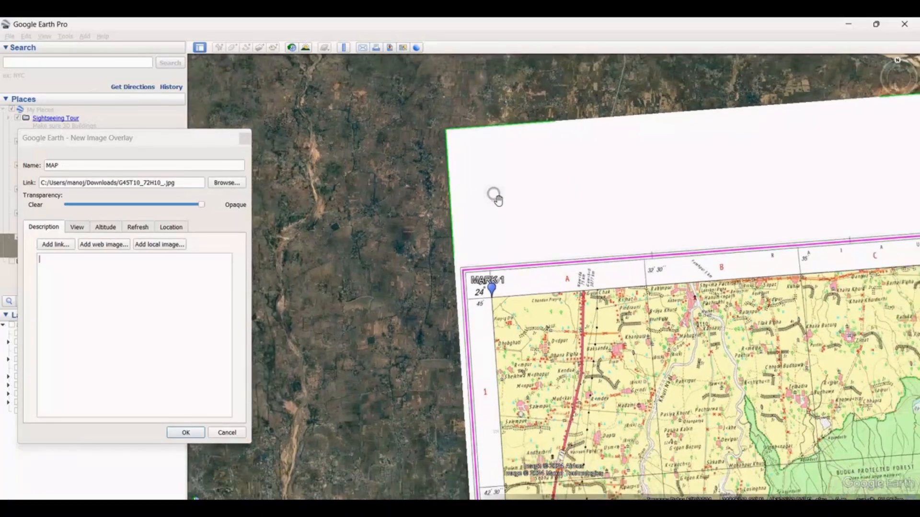
scroll(498, 201, "down", 5)
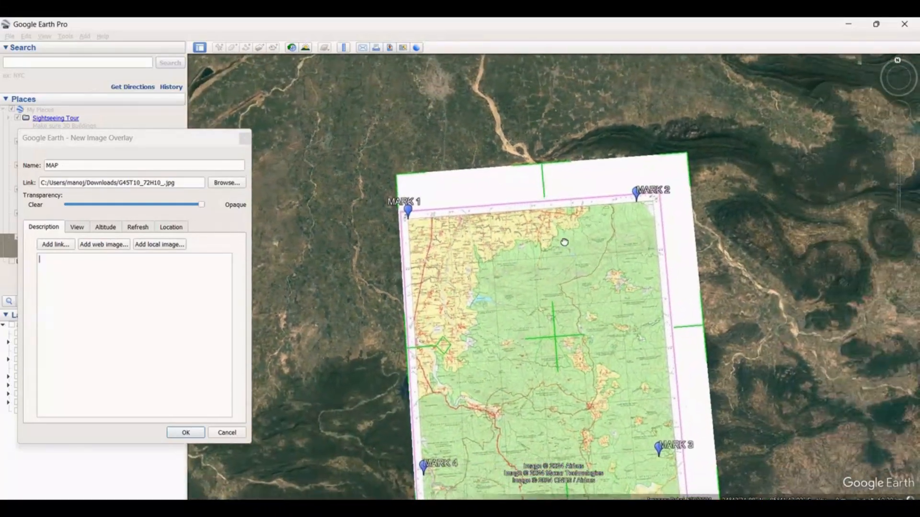
left_click_drag(564, 242, 552, 234)
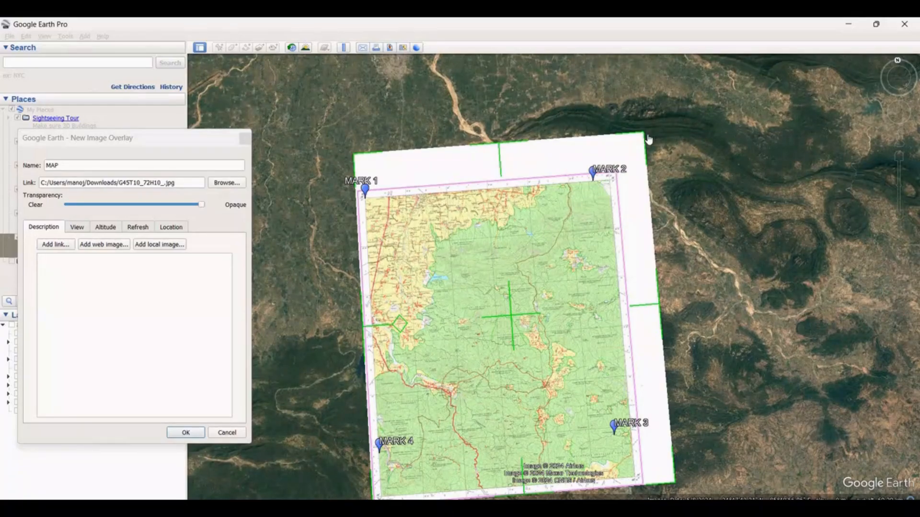
left_click_drag(645, 136, 626, 136)
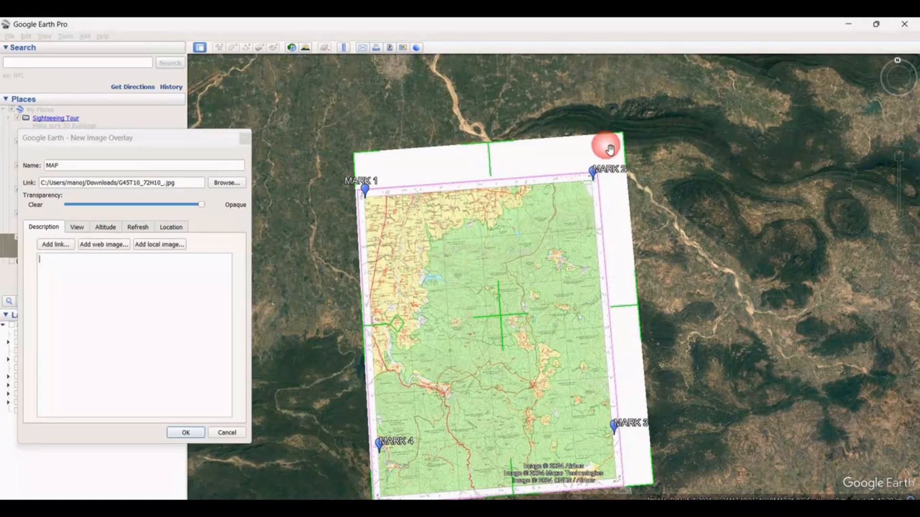
scroll(591, 152, "up", 3)
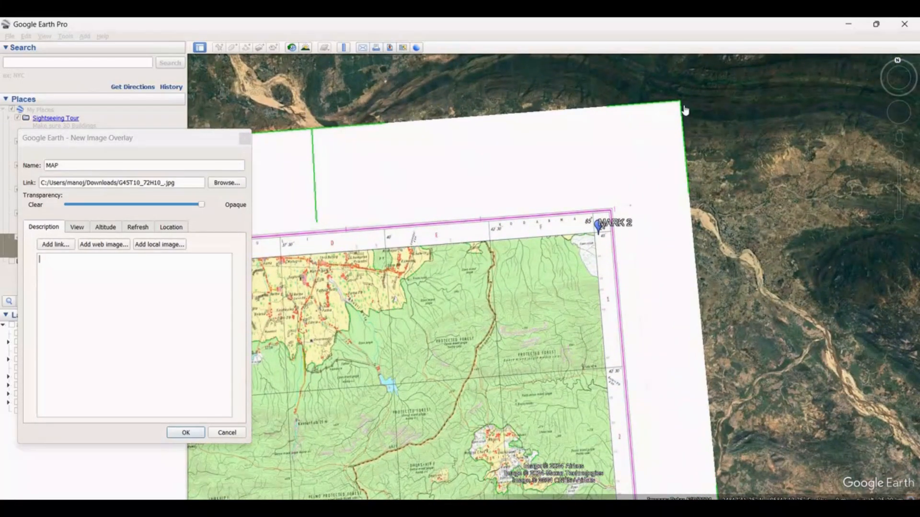
left_click_drag(682, 107, 688, 109)
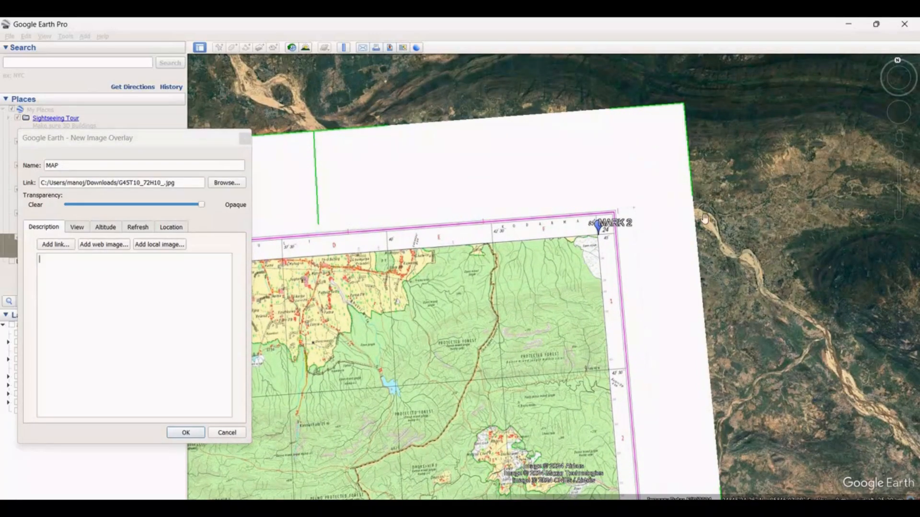
- Check the toposheet's alignment at MARK 1 and readjust the overlay's northwest corner to bring the map corner back onto it
scroll(689, 197, "down", 5)
scroll(361, 267, "up", 5)
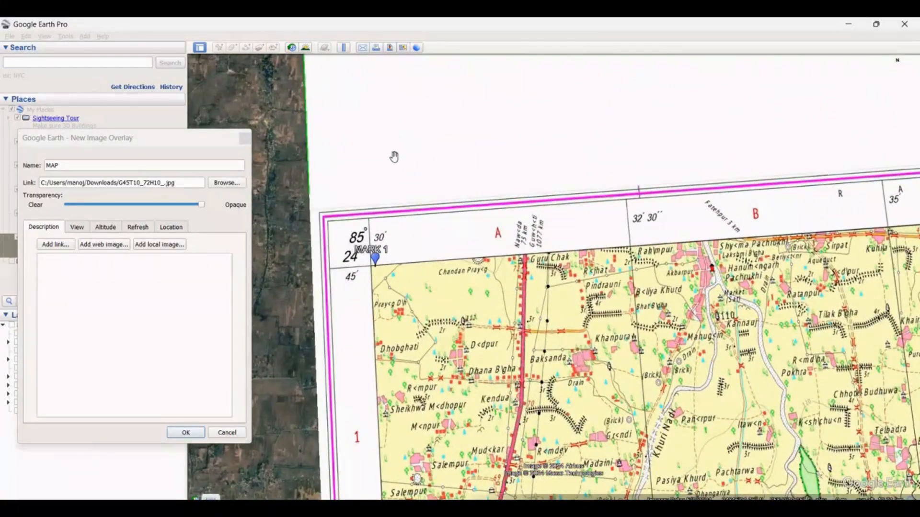
scroll(394, 156, "down", 3)
left_click_drag(404, 166, 436, 181)
mouse_move(371, 133)
left_mouse_down()
mouse_move(365, 144)
mouse_move(377, 152)
left_mouse_up()
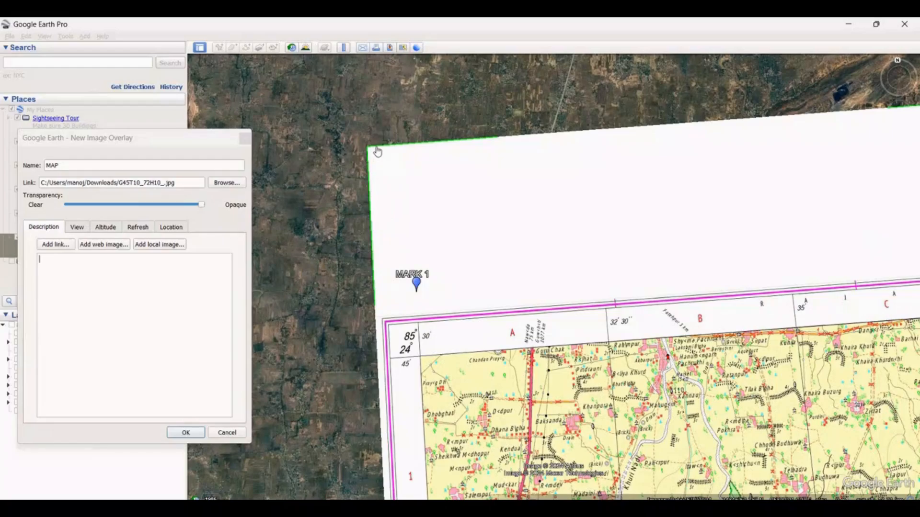
left_click_drag(369, 151, 367, 82)
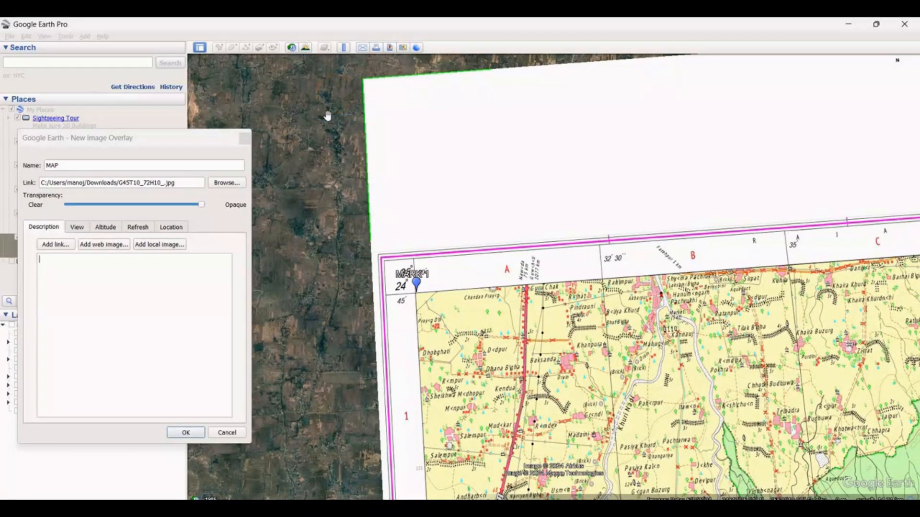
- Fine-tune the overlay's northeast corner to bring the toposheet's northeast map corner back onto the MARK 2 placemark
scroll(325, 176, "down", 6)
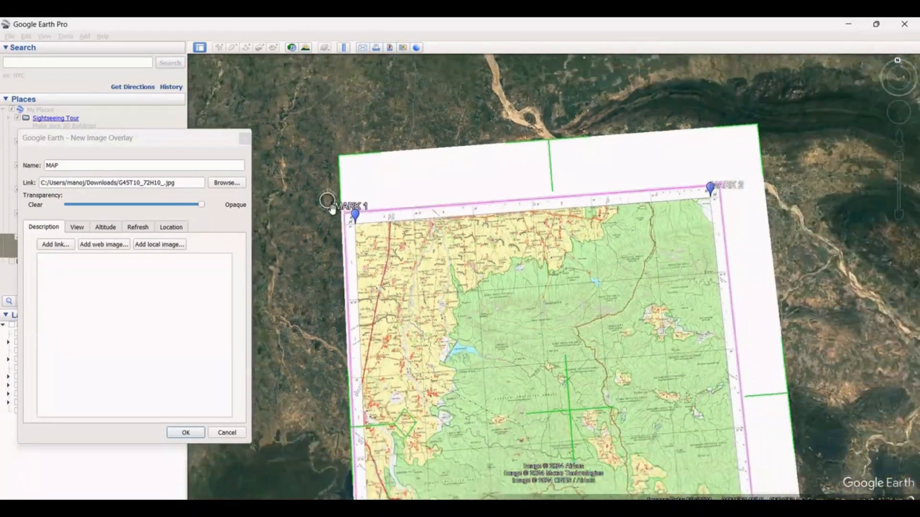
scroll(595, 220, "up", 5)
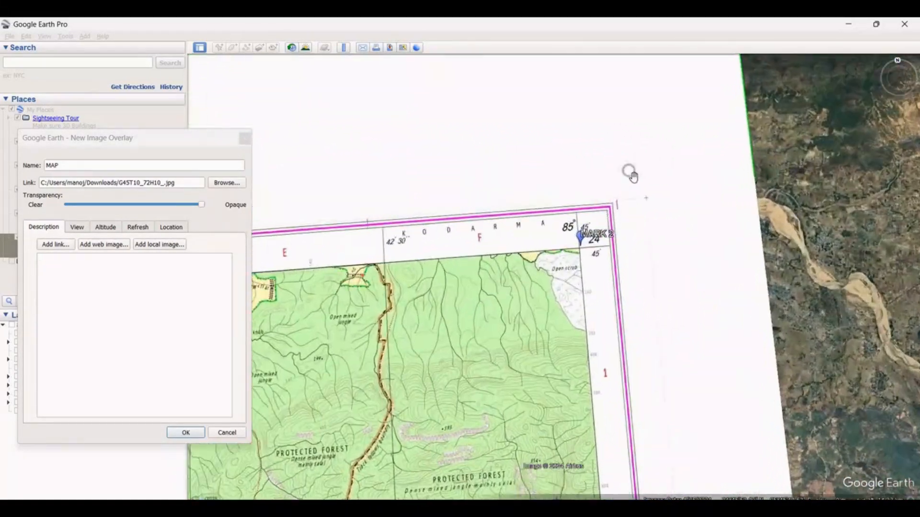
scroll(645, 179, "down", 1)
left_click_drag(652, 192, 664, 282)
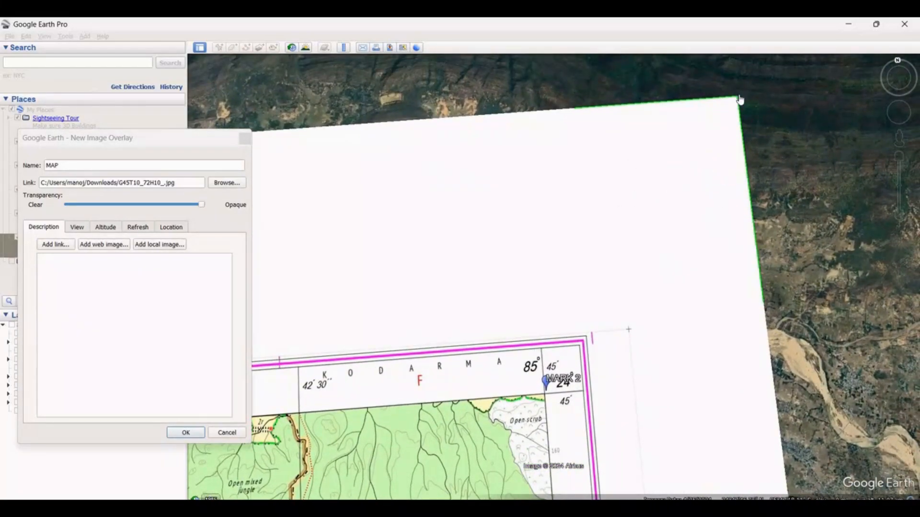
left_click_drag(739, 99, 742, 98)
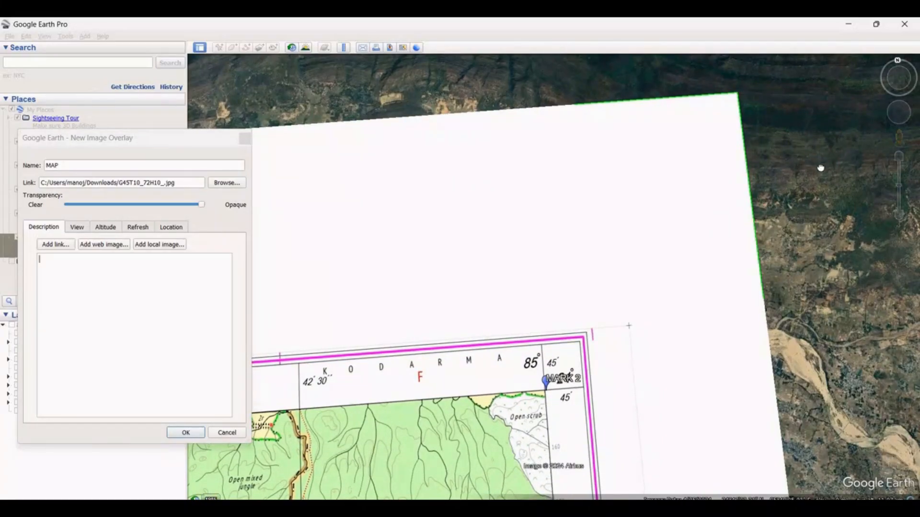
- Adjust the overlay's southwest corner until the toposheet's southwest map corner sits on the MARK 4 placemark
left_click_drag(741, 176, 744, 201)
left_click_drag(535, 287, 740, 250)
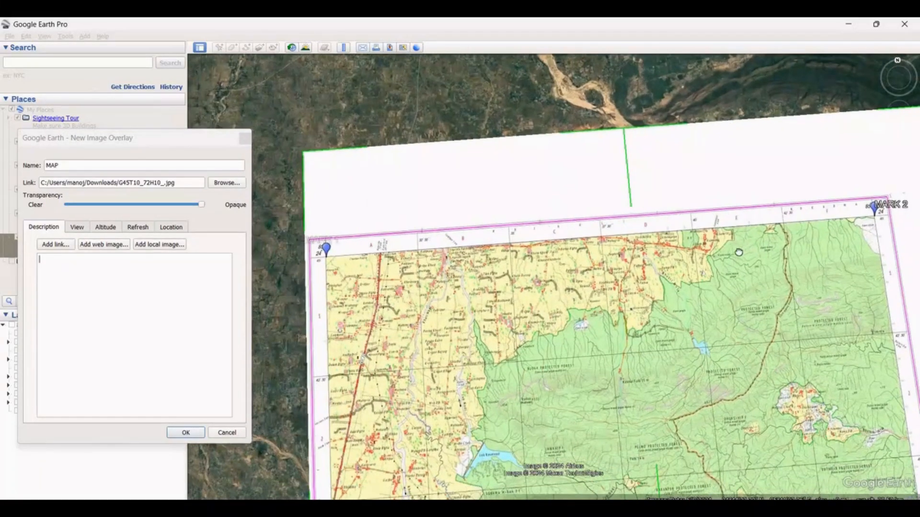
scroll(295, 261, "up", 2)
scroll(505, 278, "down", 3)
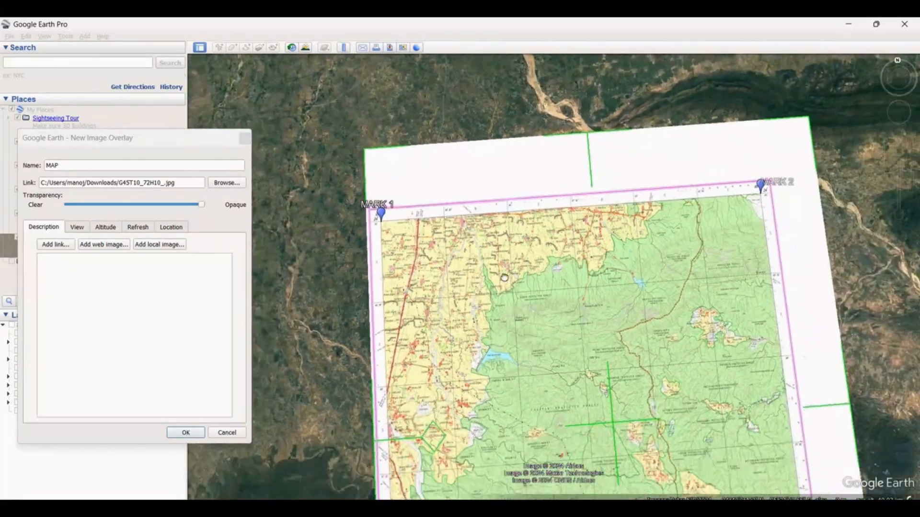
left_click_drag(504, 278, 495, 226)
left_click_drag(498, 383, 513, 359)
scroll(450, 436, "up", 2)
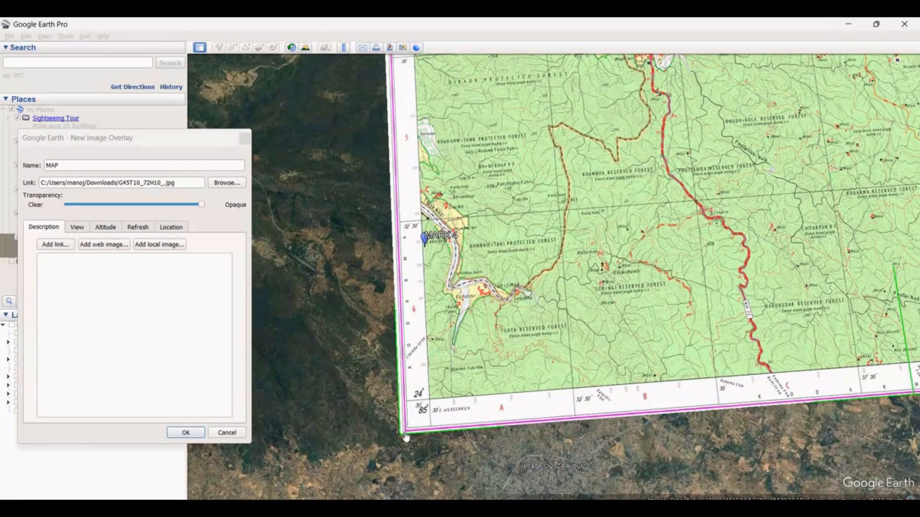
left_click_drag(407, 437, 400, 282)
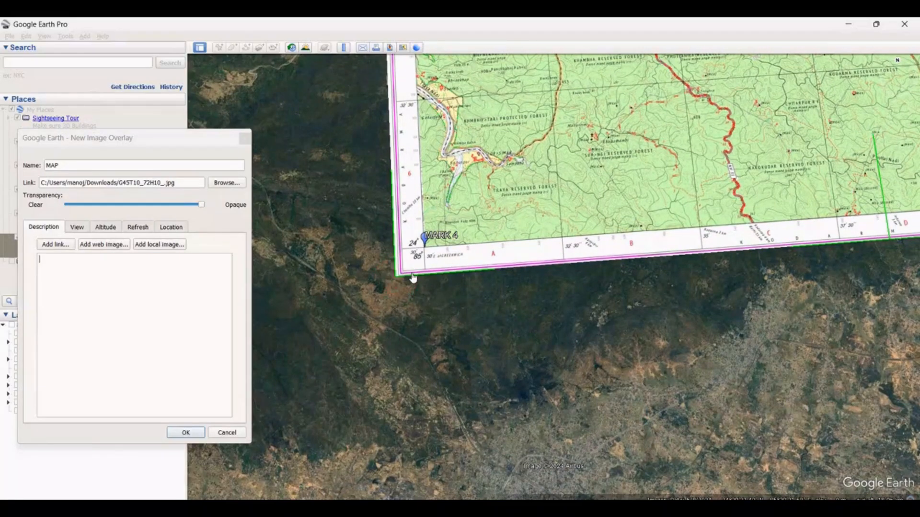
scroll(413, 278, "up", 3)
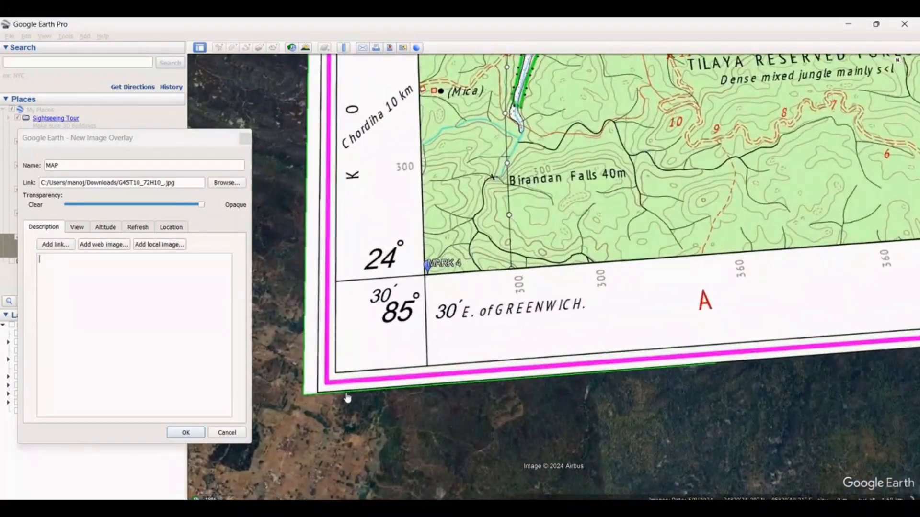
left_click_drag(305, 396, 308, 397)
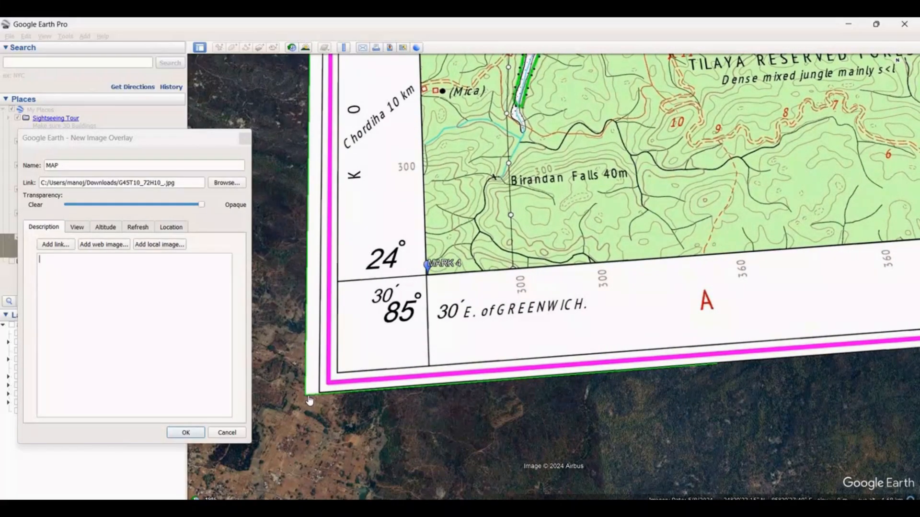
- Align the overlay's southeast corner so the toposheet's southeast map corner sits on the MARK 3 placemark
scroll(483, 422, "down", 5)
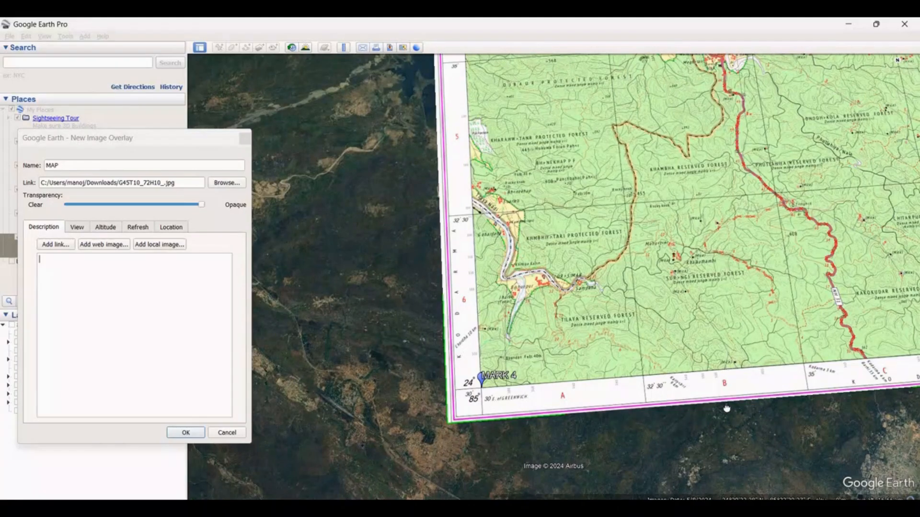
left_click_drag(727, 408, 559, 407)
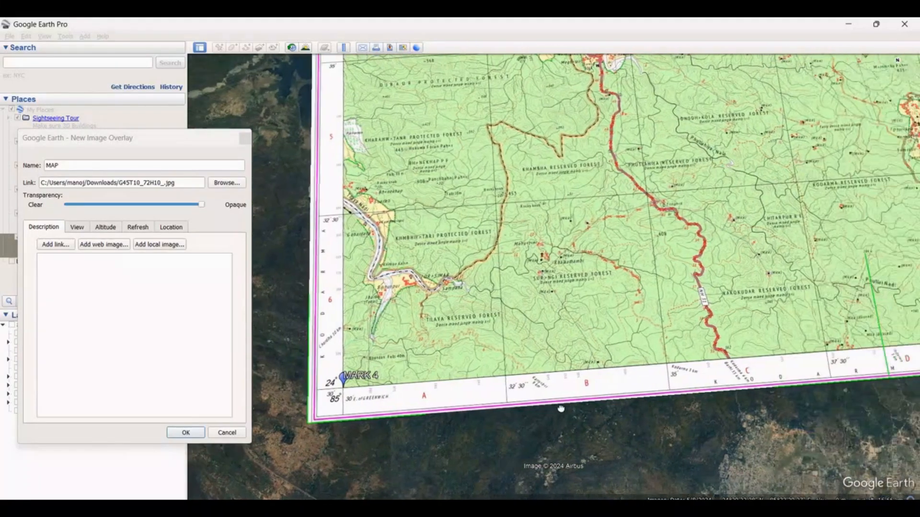
left_click(546, 397)
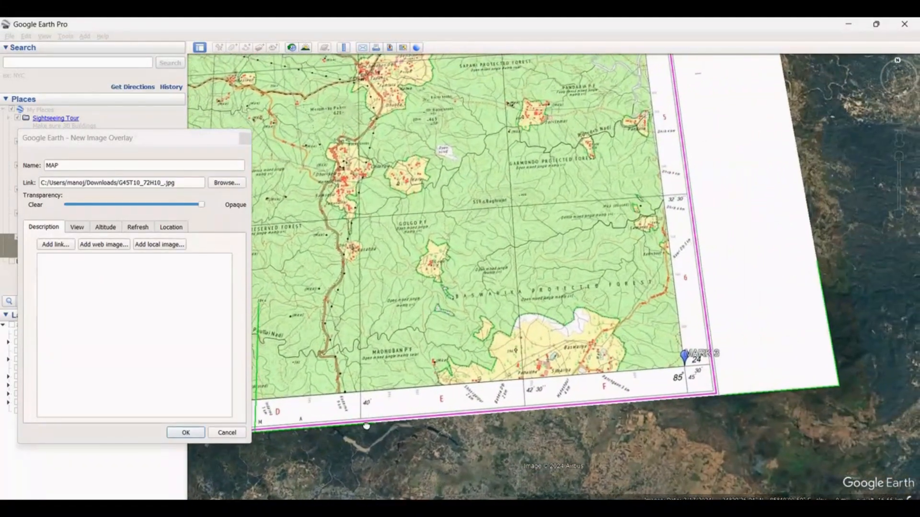
scroll(761, 386, "up", 5)
scroll(714, 379, "up", 2)
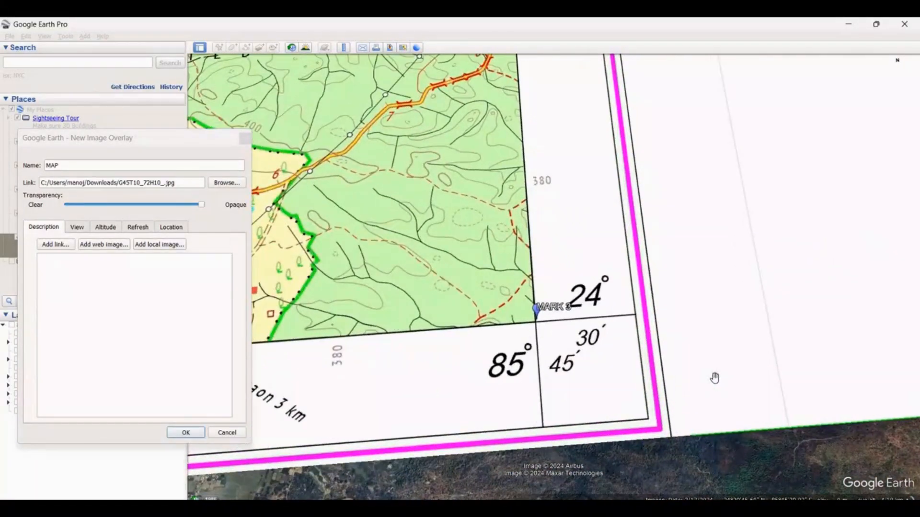
scroll(704, 383, "down", 5)
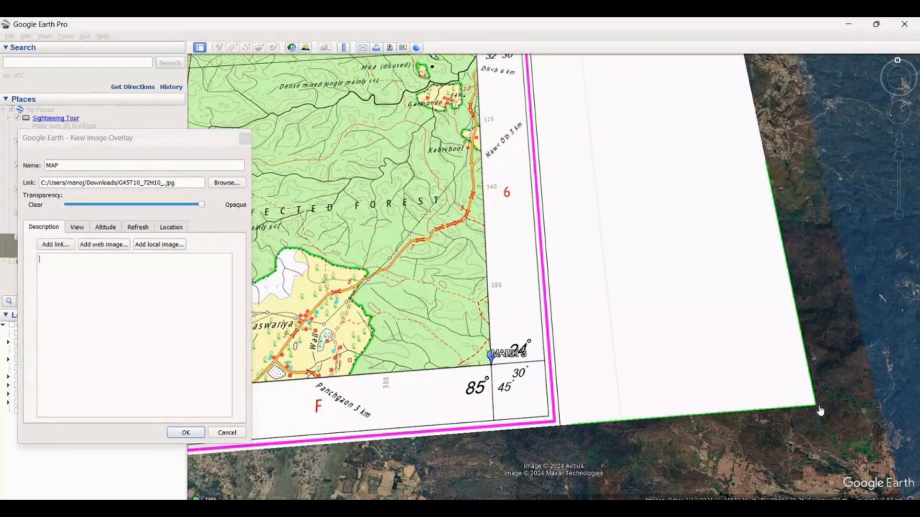
- Recheck MARK 2 and readjust the overlay's northeast corner to bring the northeast map corner back onto it
scroll(807, 283, "down", 5)
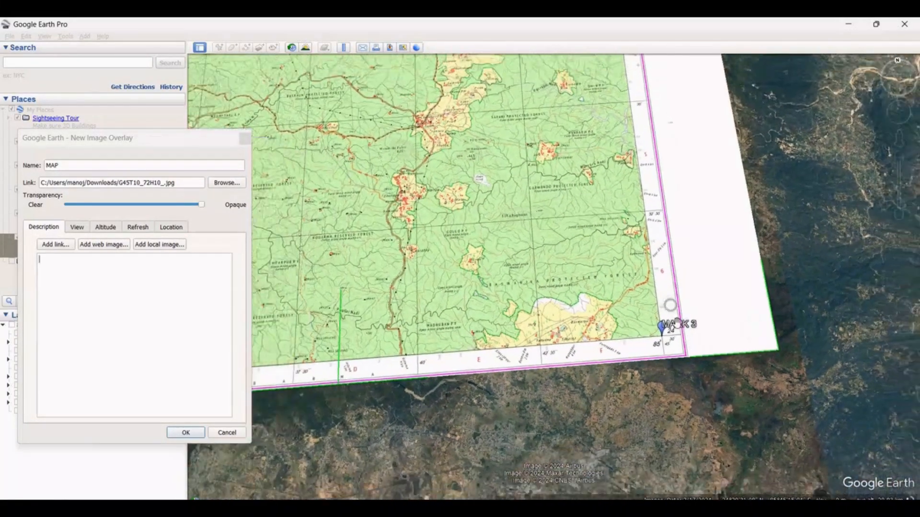
left_click_drag(482, 180, 656, 452)
left_click_drag(683, 346, 681, 292)
double_click(656, 349)
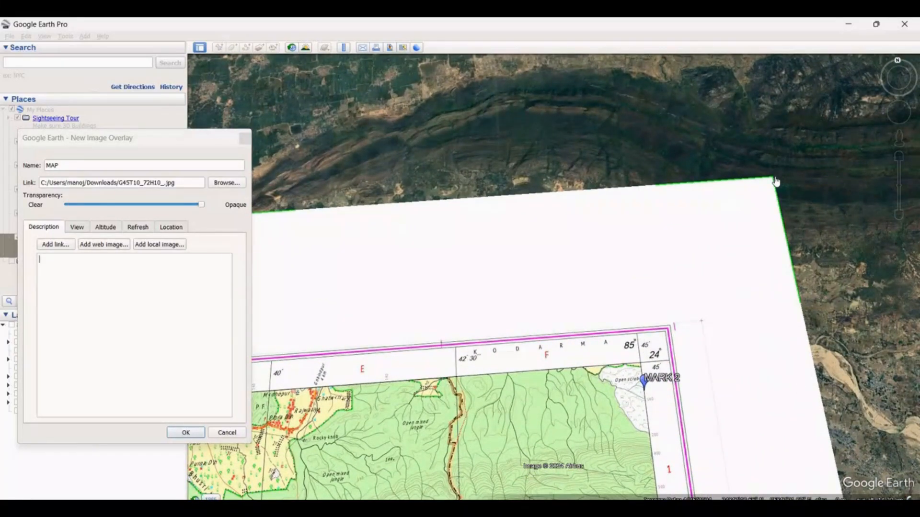
left_click_drag(776, 182, 781, 209)
left_click(910, 200)
scroll(846, 227, "up", 4)
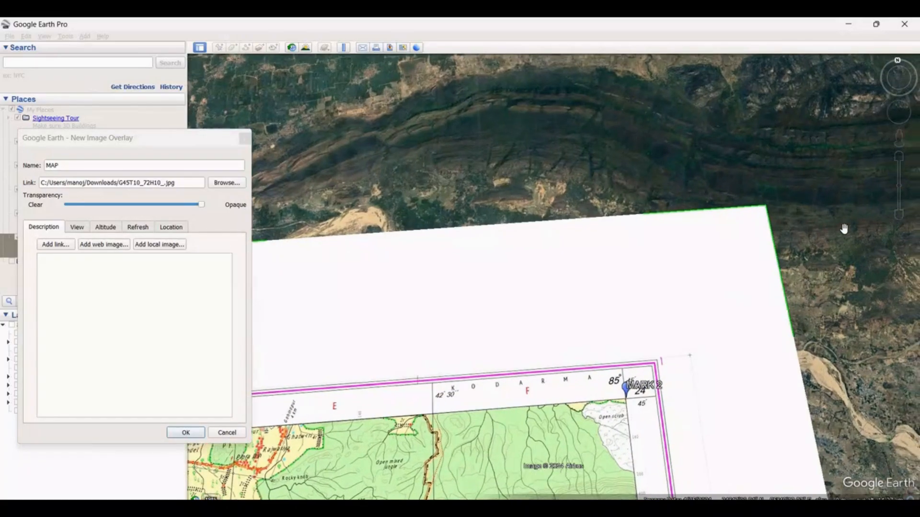
- Check the toposheet's alignment along its northern edge at the MARK 1 and MARK 2 placemarks
scroll(718, 274, "down", 3)
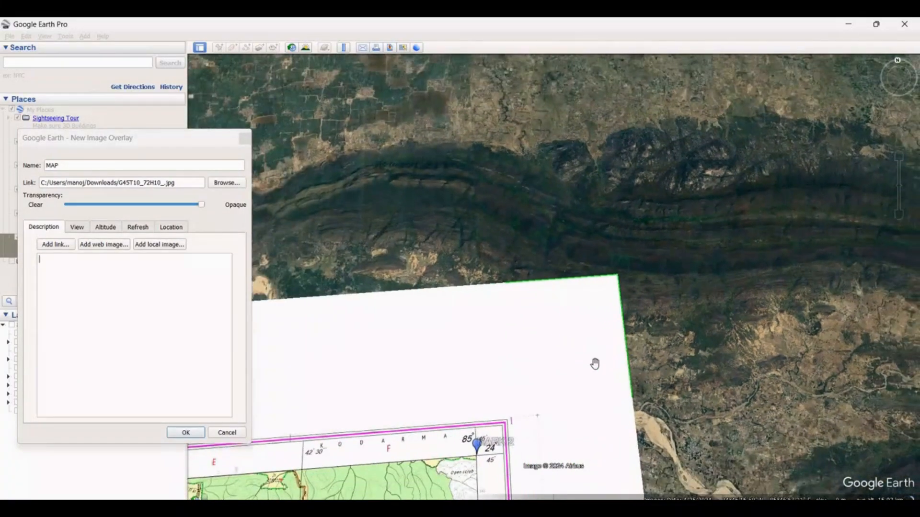
left_click_drag(605, 357, 858, 220)
left_click_drag(416, 372, 651, 305)
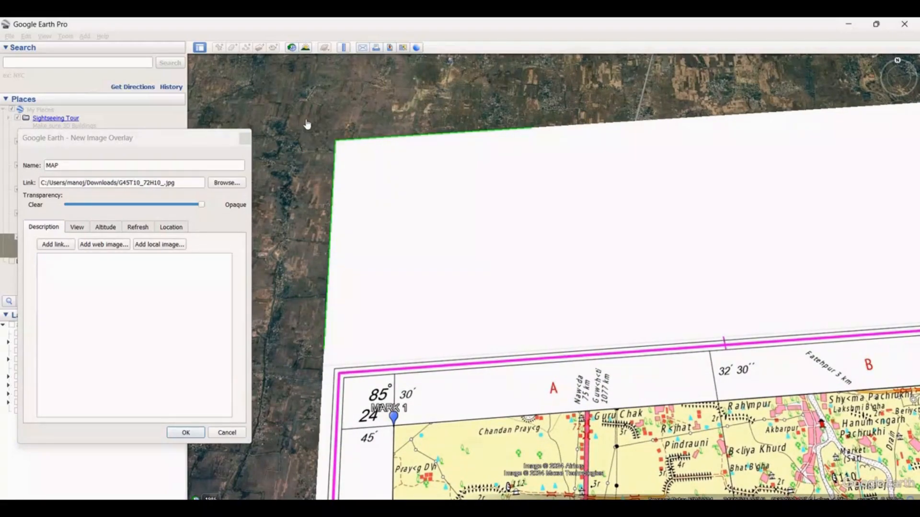
scroll(339, 177, "down", 3)
left_click_drag(671, 239, 414, 290)
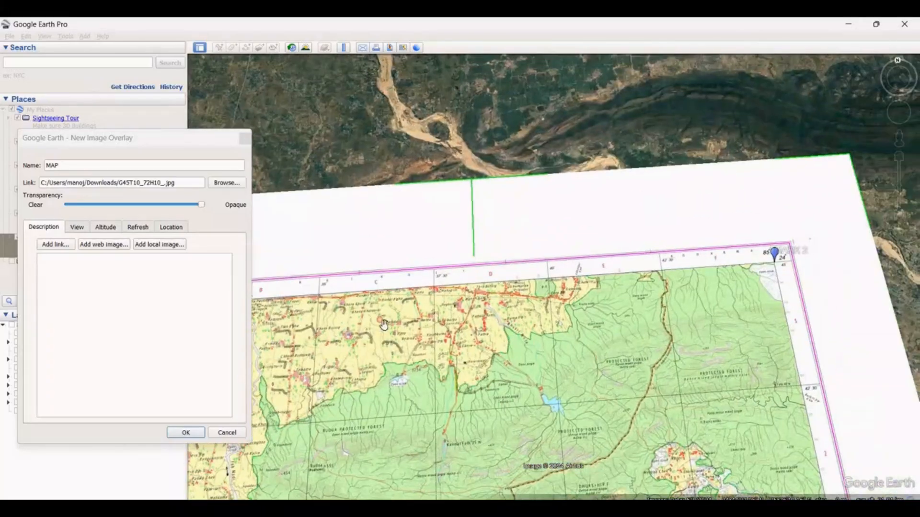
scroll(790, 290, "up", 1)
scroll(805, 259, "up", 2)
scroll(803, 247, "down", 3)
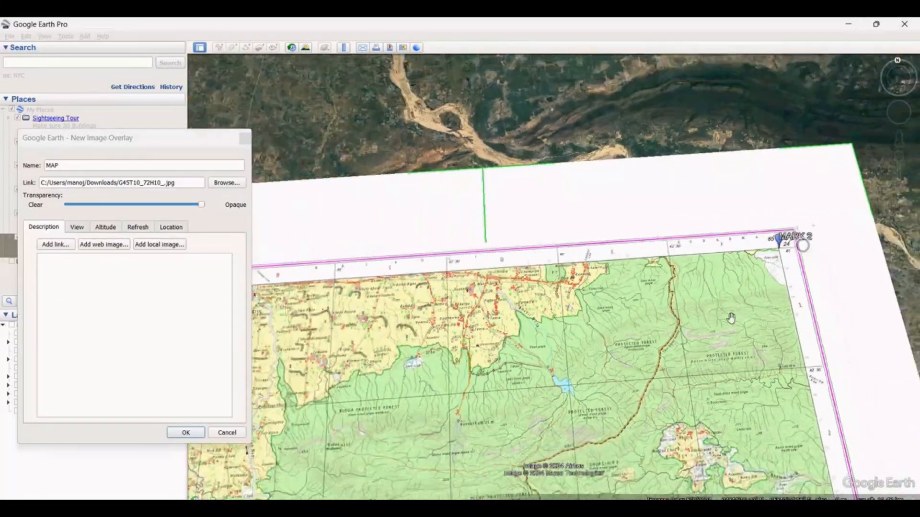
- Inspect the southern map corners against the MARK 3 and MARK 4 placemarks
left_click_drag(683, 255, 671, 173)
left_click(648, 310)
scroll(671, 298, "up", 3)
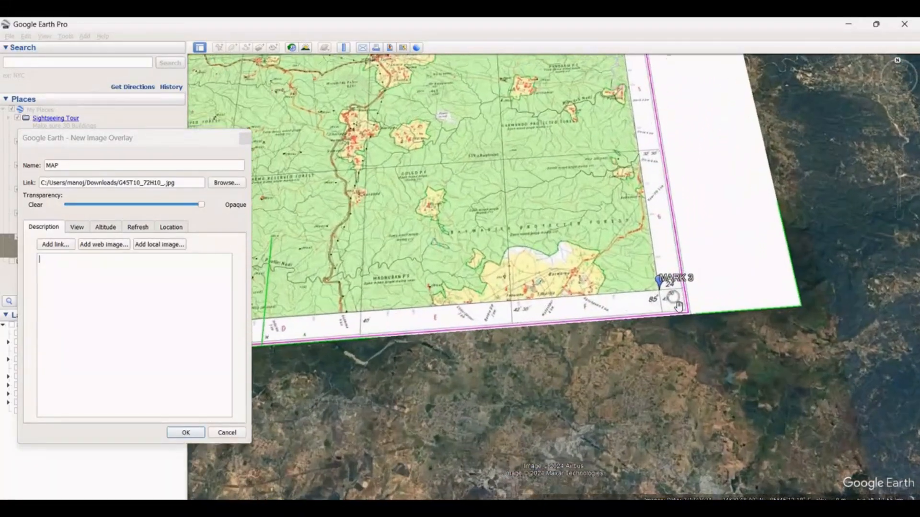
scroll(671, 296, "down", 3)
left_click_drag(527, 329, 747, 311)
scroll(528, 329, "up", 4)
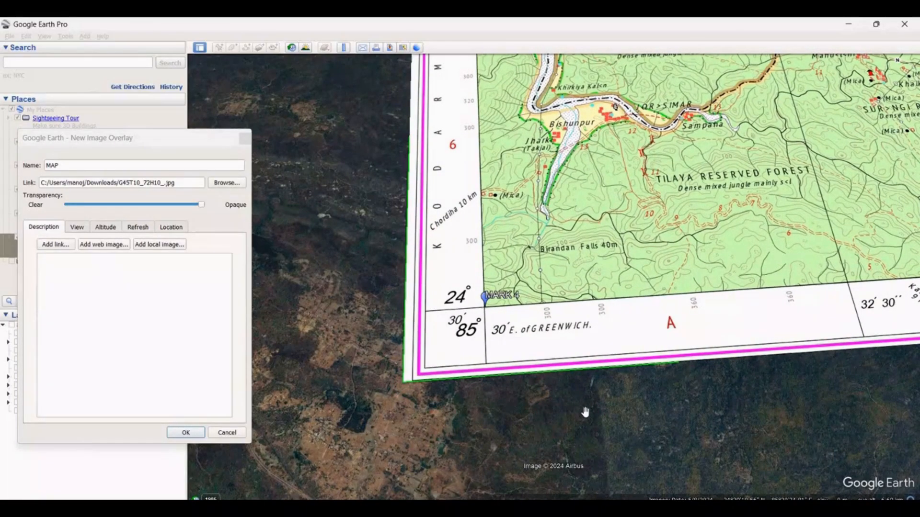
- Readjust the overlay's southwest corner to bring the southwest map corner back onto the MARK 4 placemark
scroll(642, 397, "down", 3)
left_click_drag(752, 393, 487, 394)
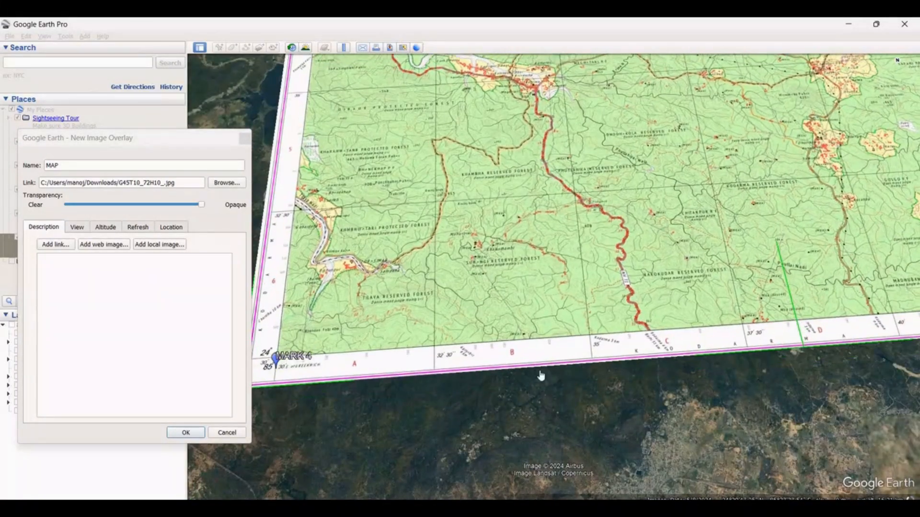
left_click_drag(608, 365, 608, 369)
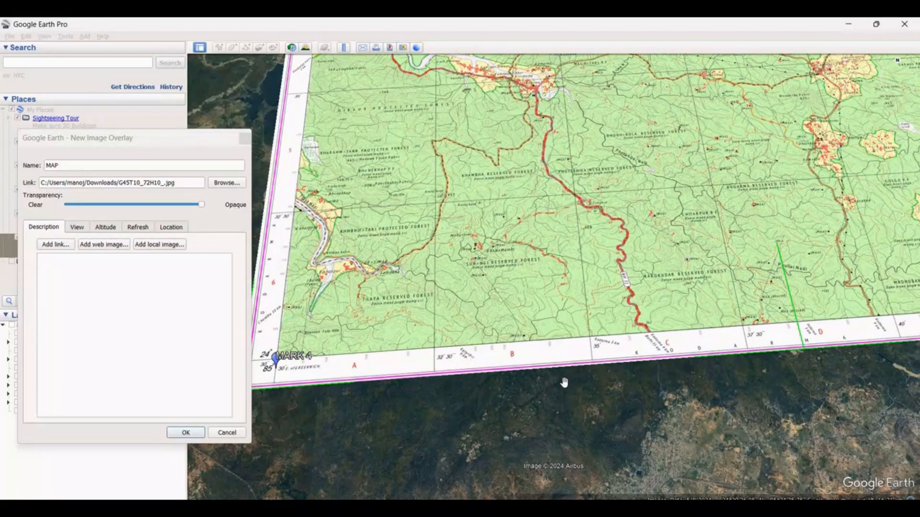
left_click_drag(543, 396, 718, 406)
scroll(433, 387, "up", 4)
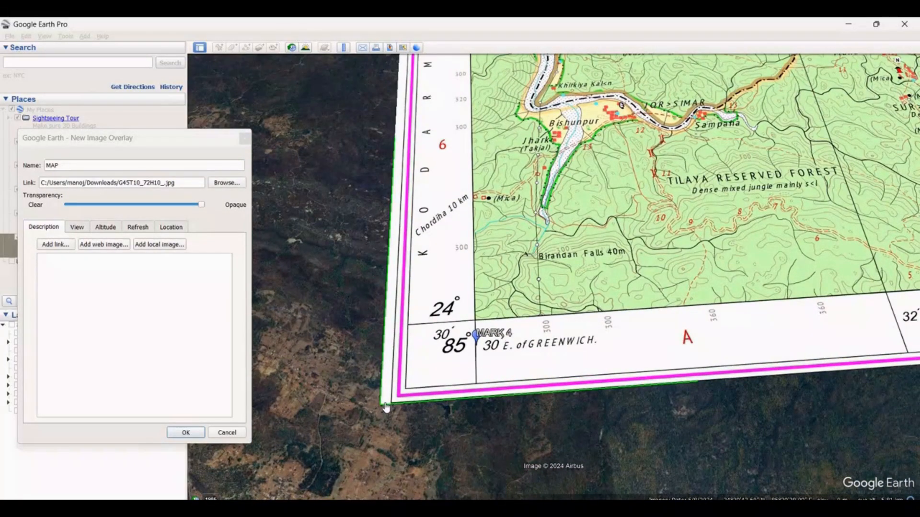
left_click_drag(386, 407, 382, 439)
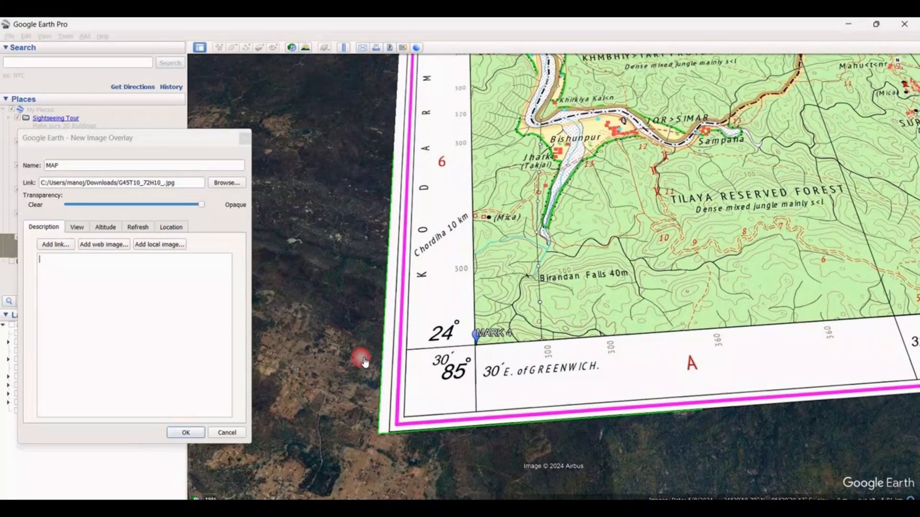
- Check the alignment of the eastern map corners at the MARK 3 and MARK 2 placemarks
scroll(489, 390, "down", 5)
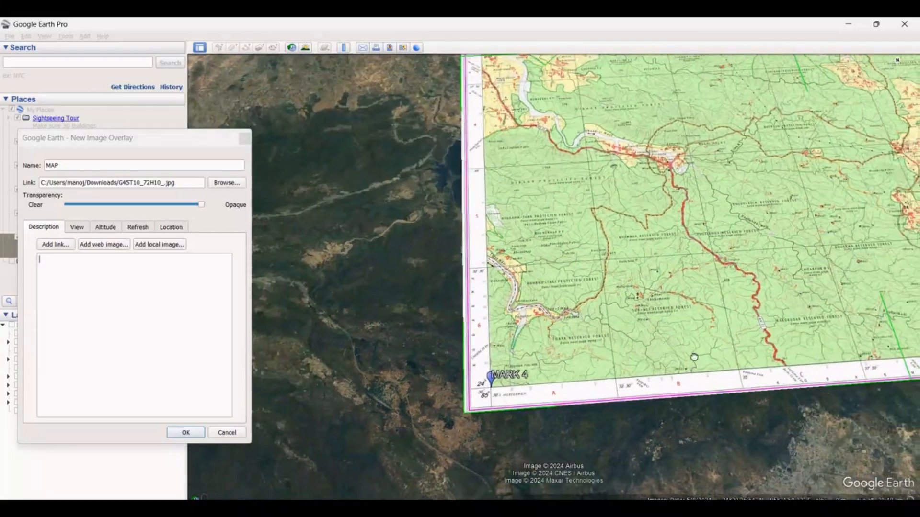
left_click_drag(694, 357, 426, 368)
left_click_drag(789, 342, 488, 349)
scroll(675, 352, "up", 5)
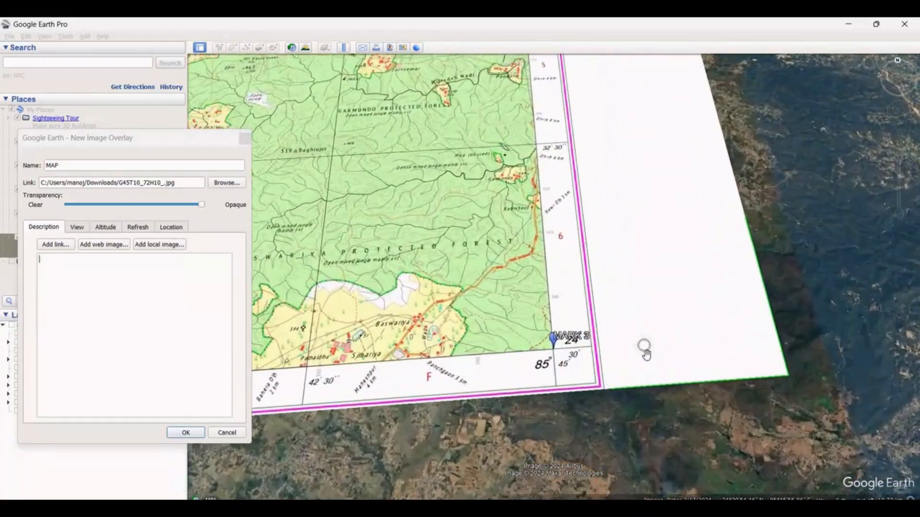
scroll(646, 355, "down", 5)
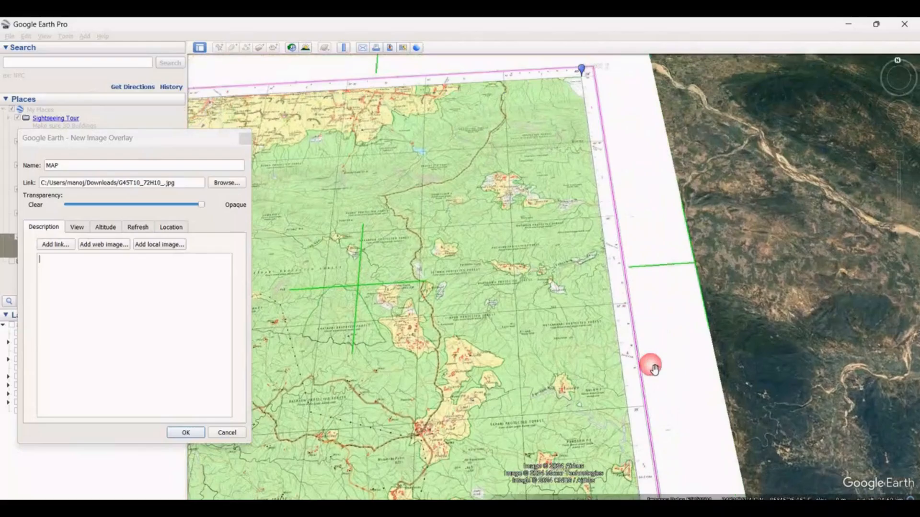
left_click_drag(604, 118, 637, 259)
scroll(629, 214, "up", 5)
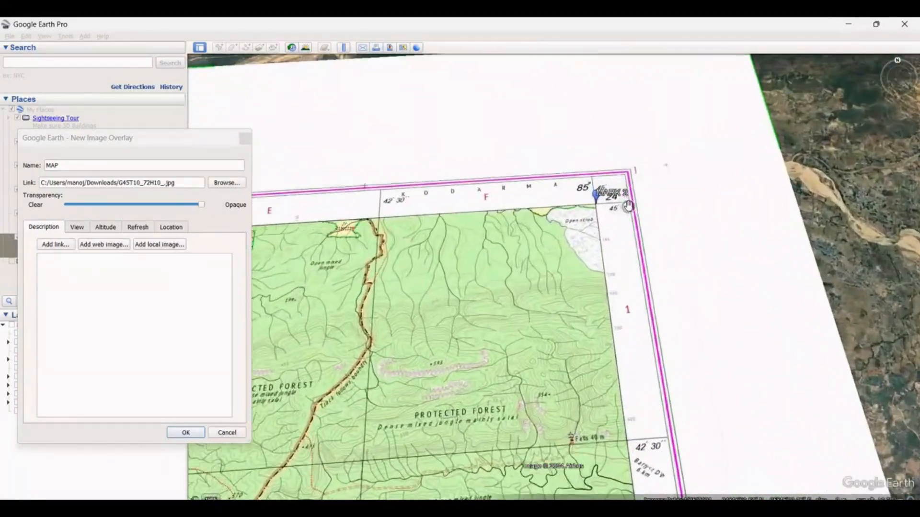
scroll(628, 205, "down", 5)
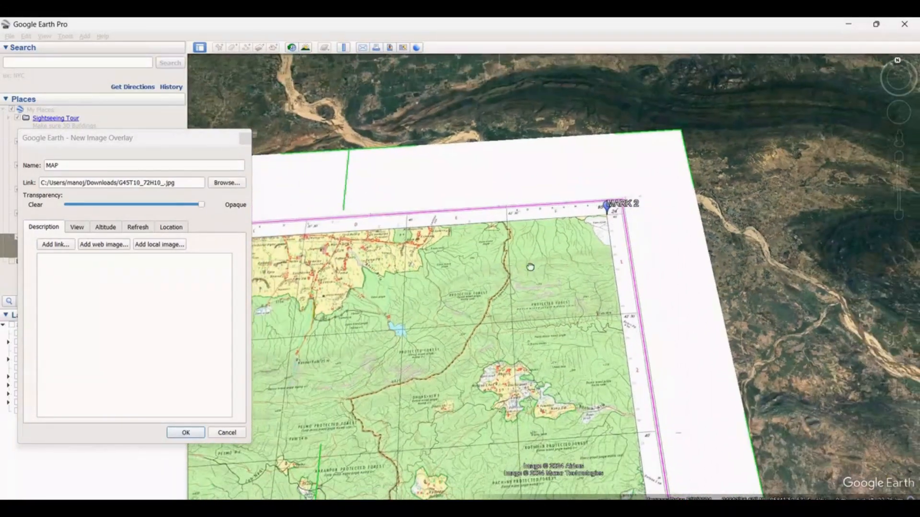
- Fine-tune the overlay's northwest corner to keep the map's northwest corner on the MARK 1 placemark
left_click_drag(306, 266, 540, 253)
scroll(402, 226, "up", 5)
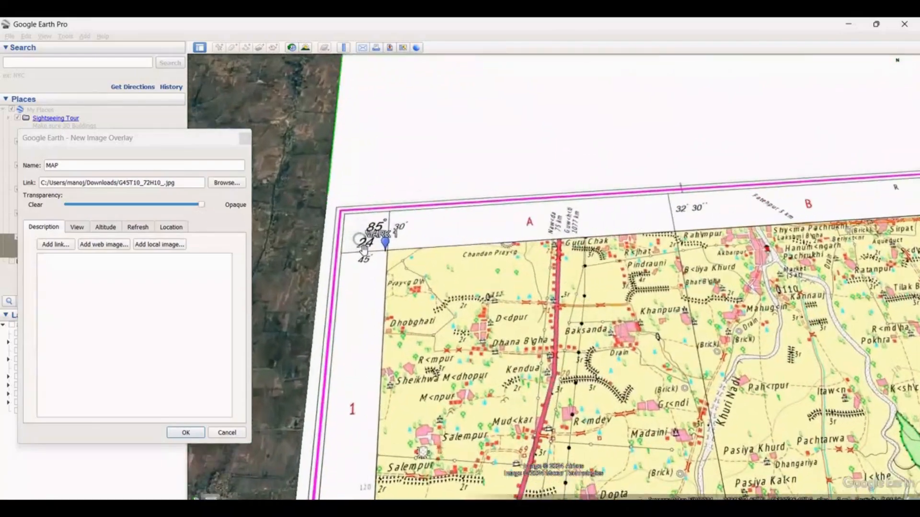
left_click_drag(367, 150, 368, 261)
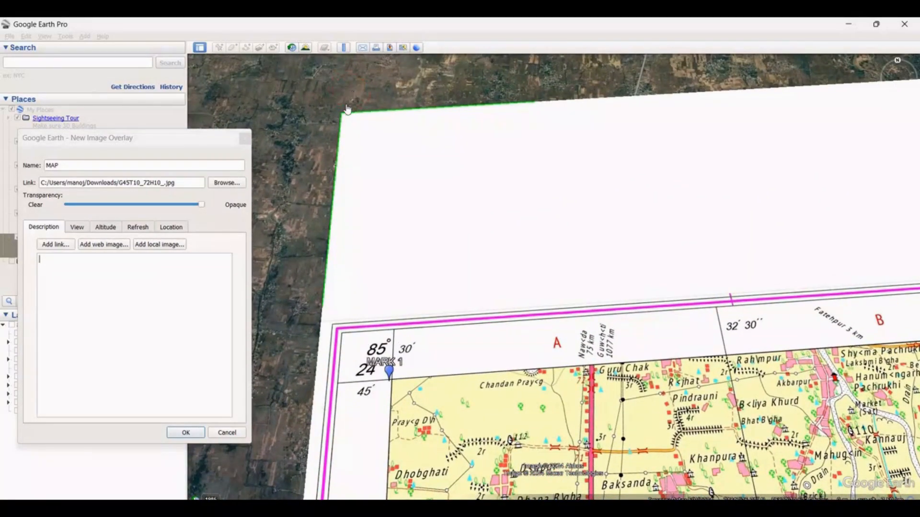
left_click_drag(344, 113, 342, 114)
- Nudge the overlay's southwest corner to align the map's southwest corner with the MARK 4 placemark
scroll(380, 154, "down", 5)
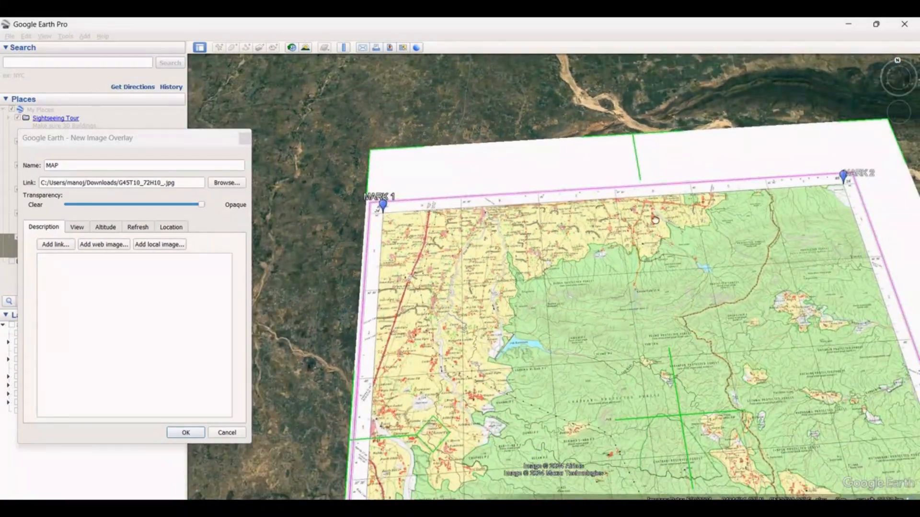
left_click_drag(655, 220, 611, 209)
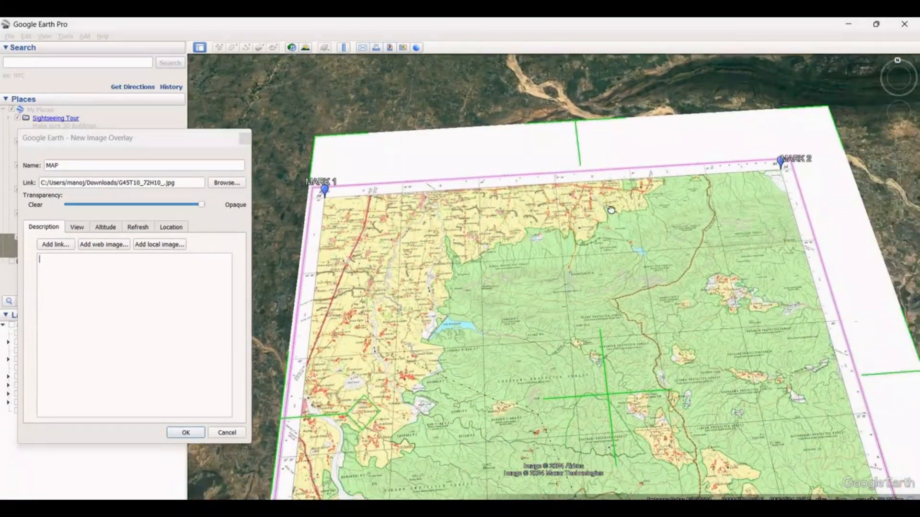
scroll(617, 224, "down", 5)
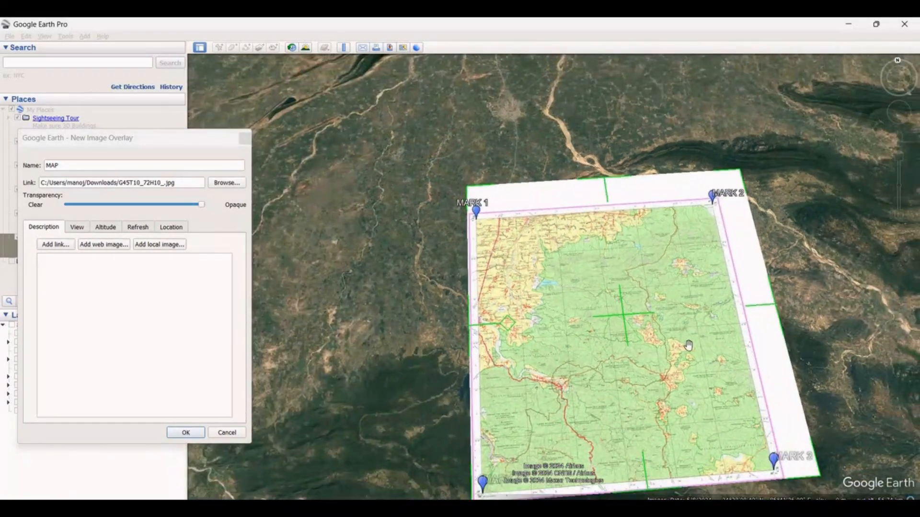
scroll(766, 419, "up", 5)
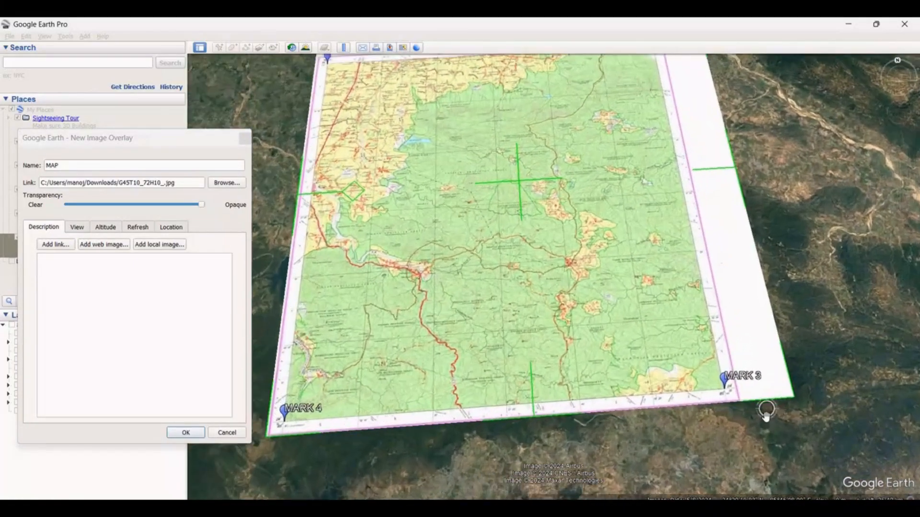
scroll(731, 405, "down", 3)
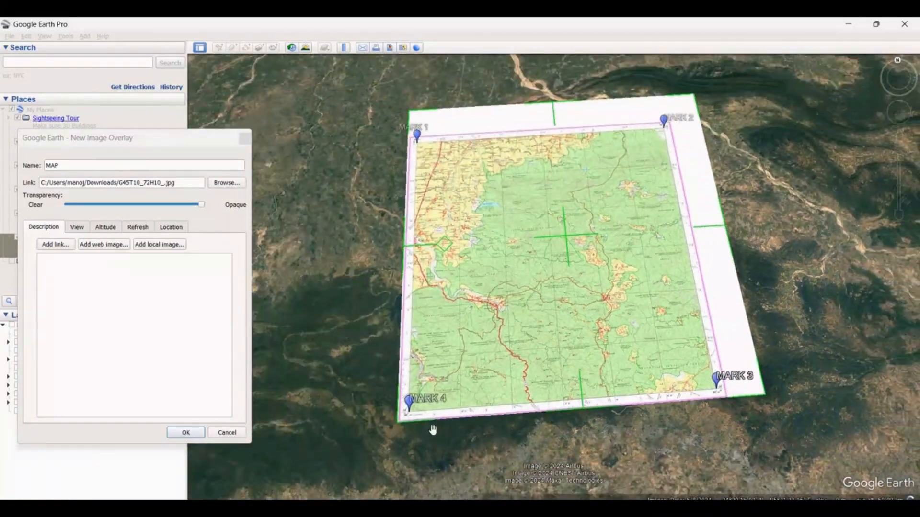
scroll(382, 410, "up", 6)
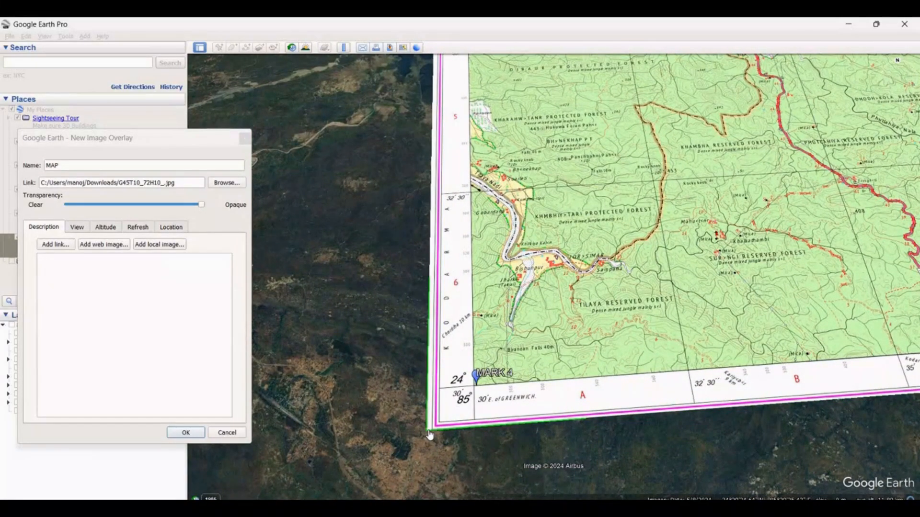
left_click_drag(430, 435, 432, 436)
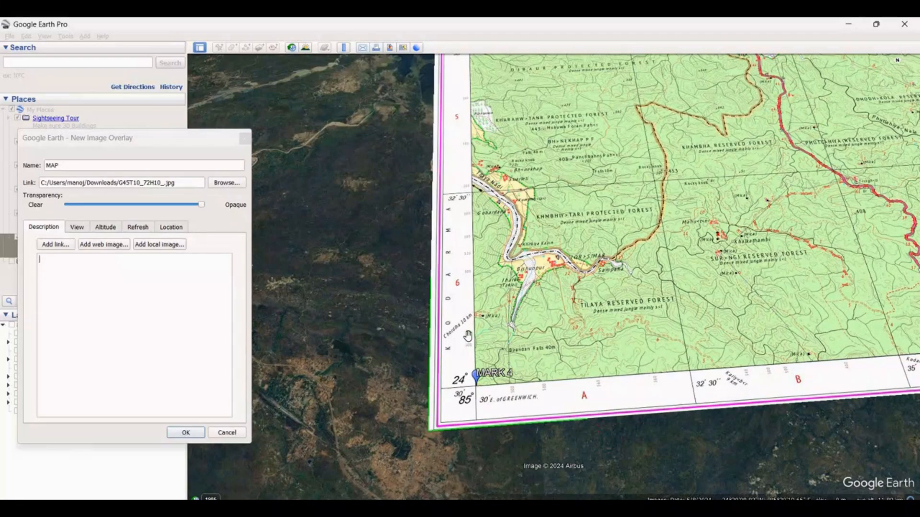
- Recheck the map corners against their placemarks and save the MAP image overlay
scroll(415, 303, "up", 5)
left_click(487, 209)
left_click_drag(488, 209, 490, 233)
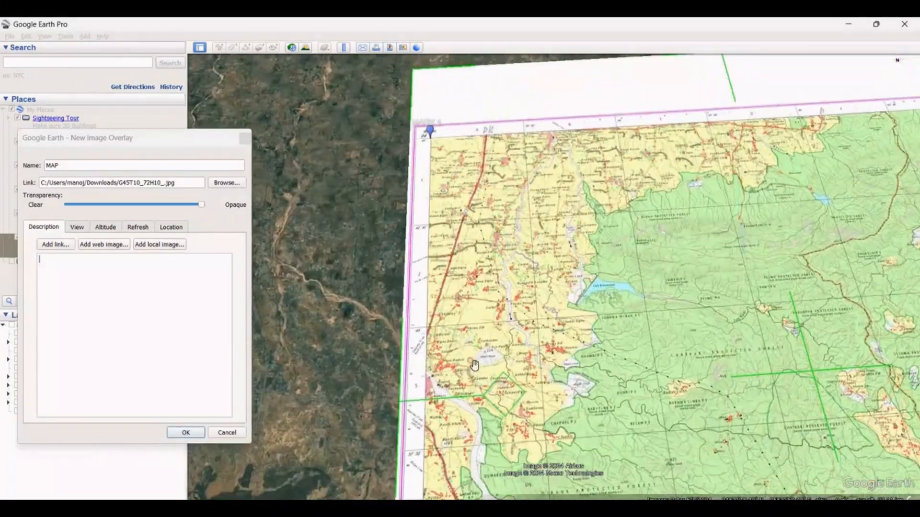
left_click_drag(815, 223, 556, 230)
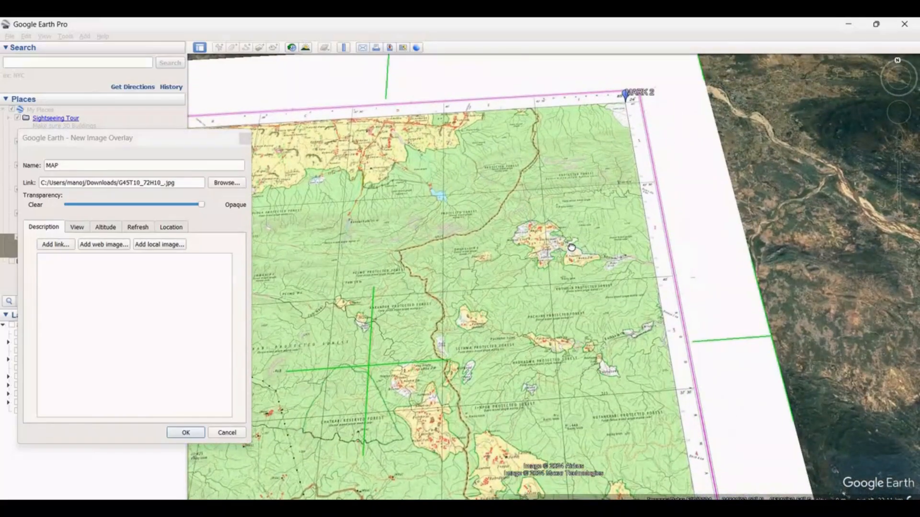
left_click_drag(599, 364, 576, 62)
left_click_drag(511, 304, 787, 350)
left_click(224, 296)
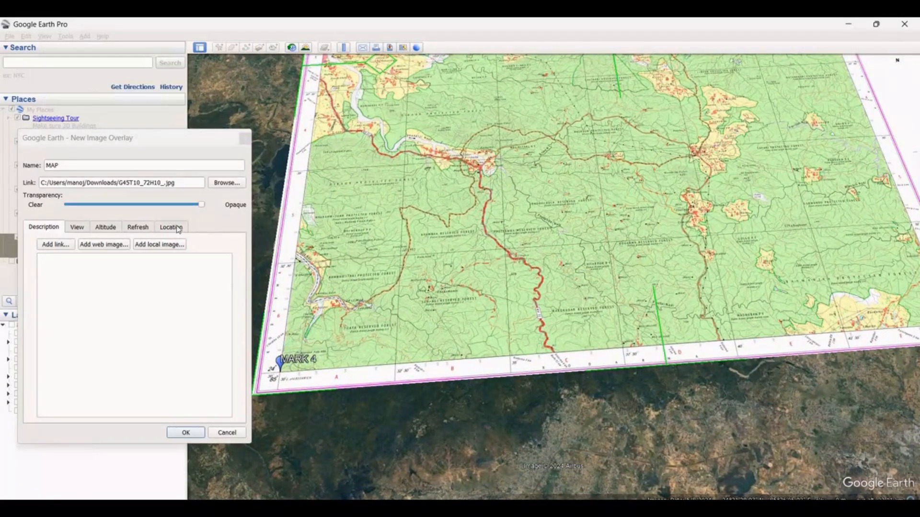
left_click(187, 433)
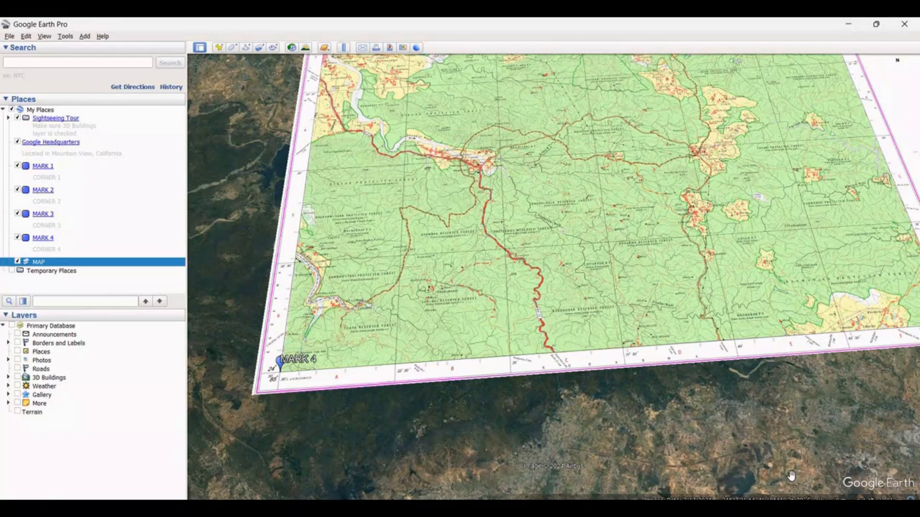
mouse_move(645, 499)
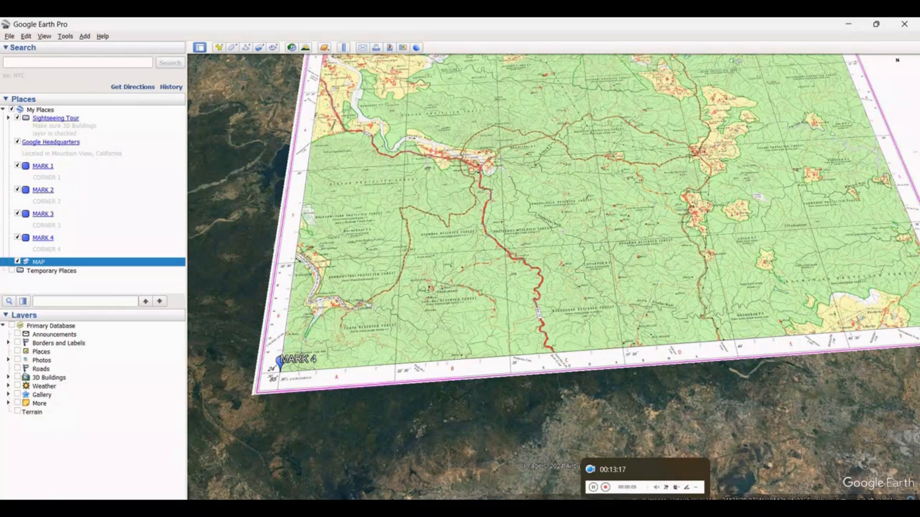
left_click(644, 479)
left_click(344, 462)
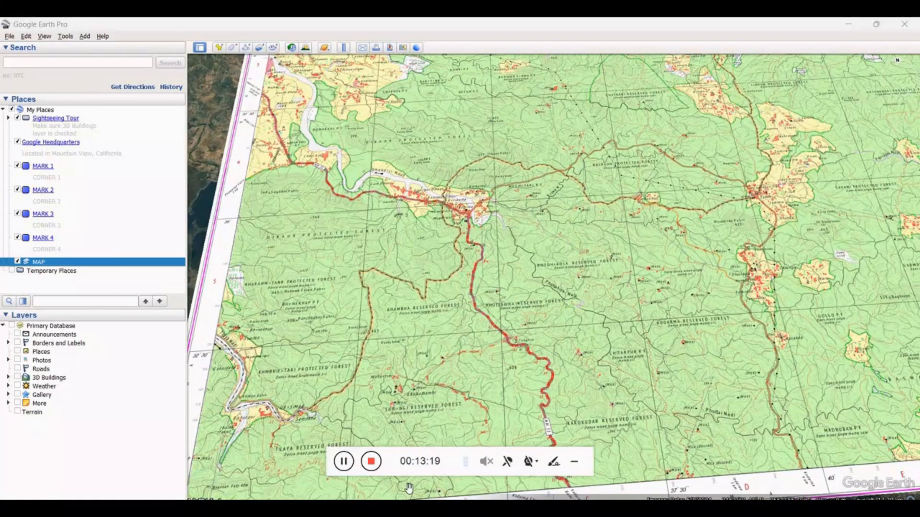
left_click(574, 463)
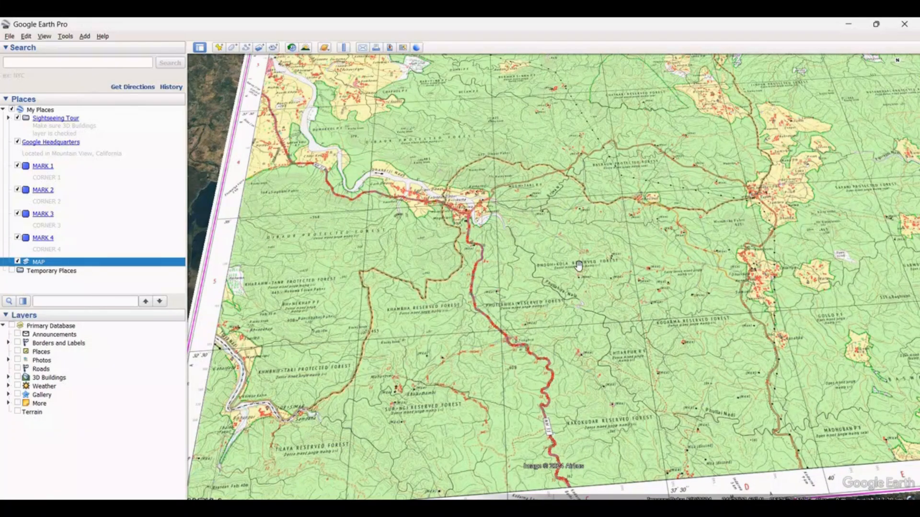
- Examine the Job Reservoir and its embankment on the overlaid toposheet
left_click_drag(579, 266, 550, 374)
left_click_drag(632, 255, 577, 419)
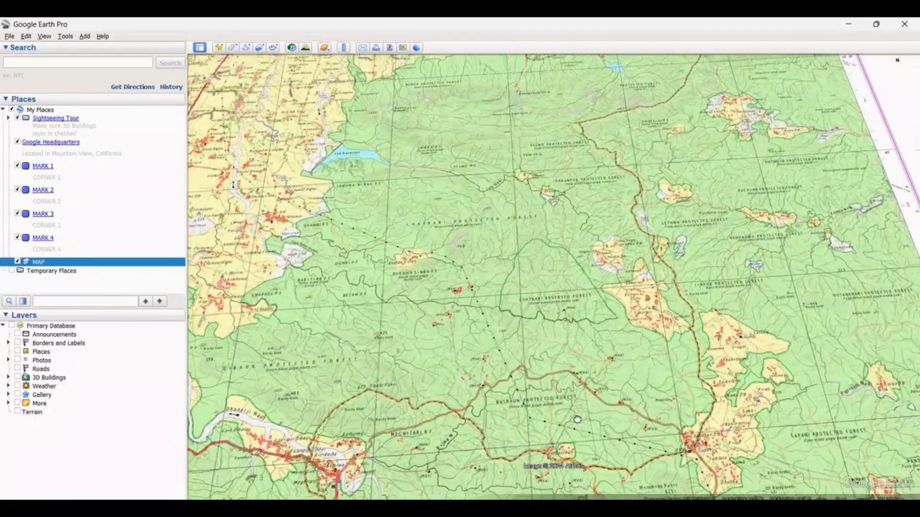
left_click_drag(600, 234, 620, 421)
left_click(476, 321)
scroll(334, 336, "up", 1)
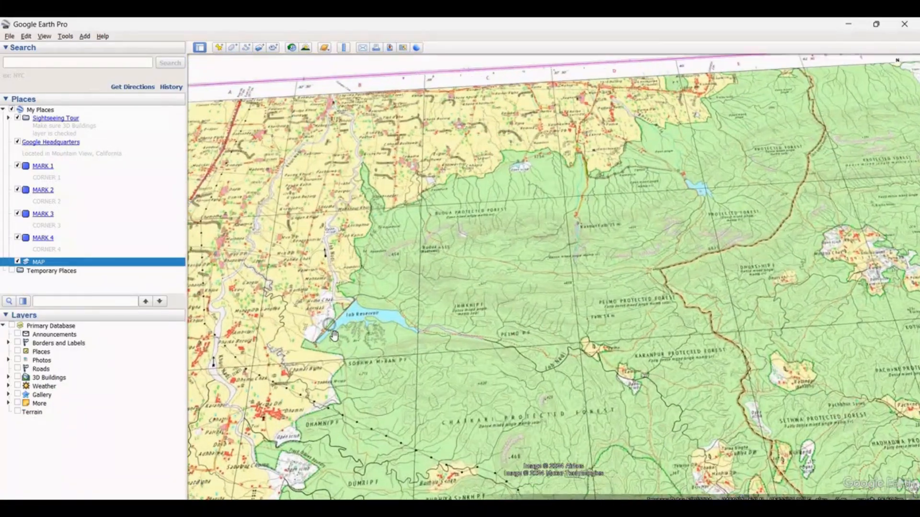
scroll(335, 335, "up", 4)
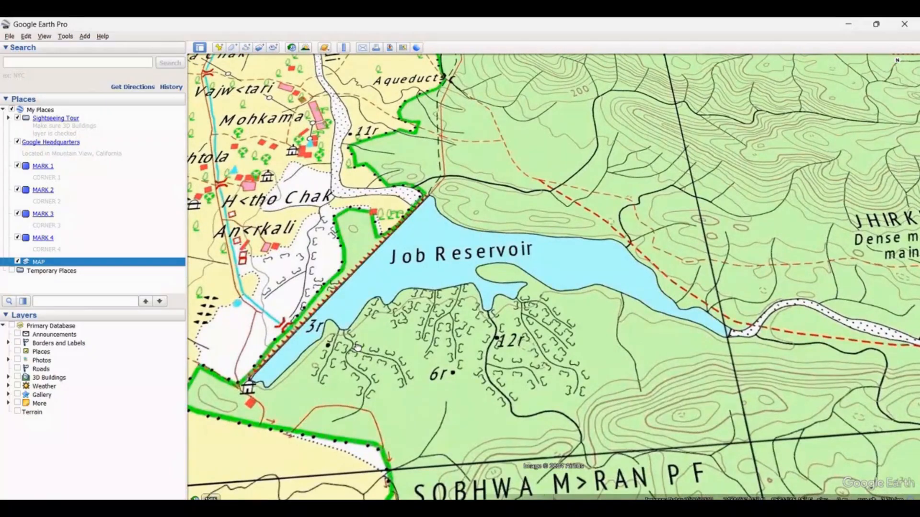
scroll(357, 348, "down", 2)
double_click(493, 256)
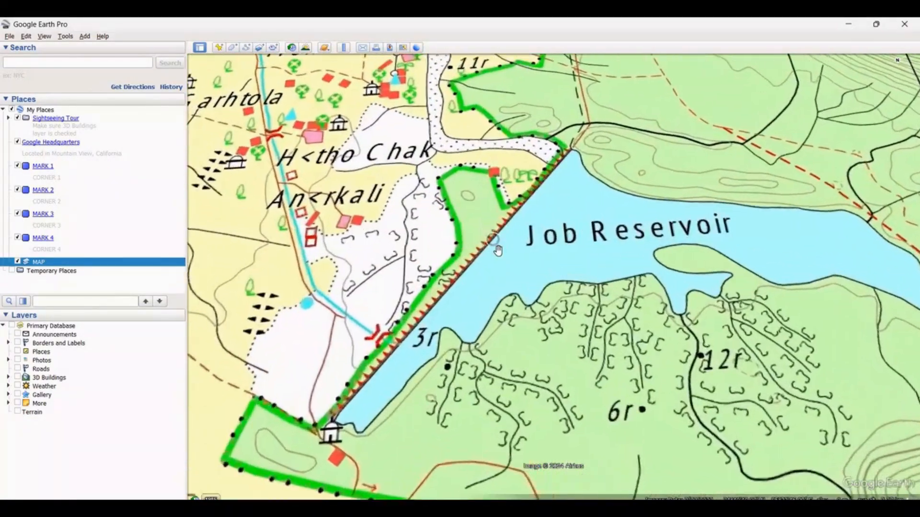
left_click_drag(647, 293, 472, 211)
scroll(539, 227, "down", 1)
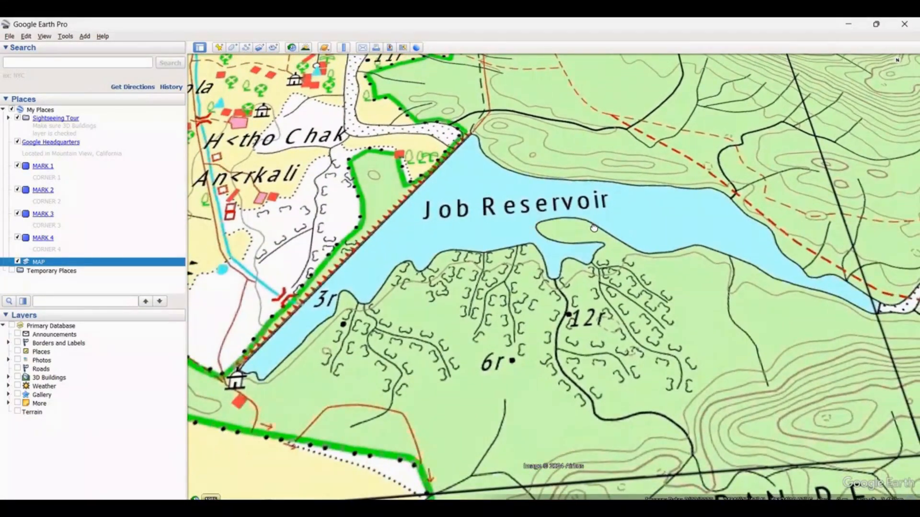
scroll(593, 228, "down", 2)
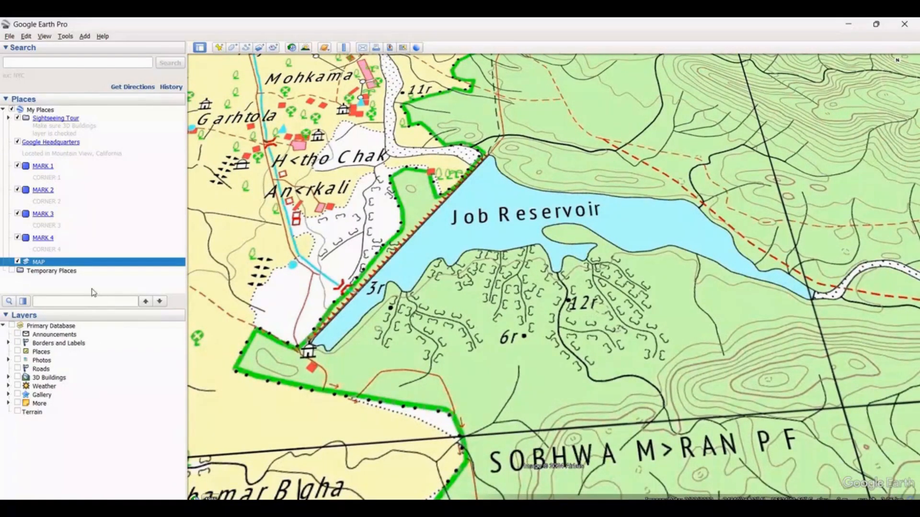
- Open the MAP overlay's properties and fade it to fully clear to expose the satellite imagery of Job Reservoir
right_click(36, 263)
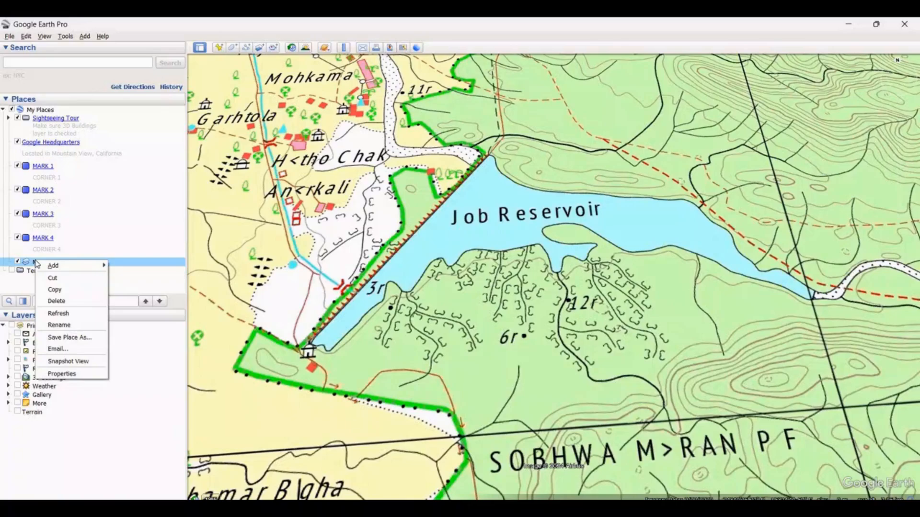
left_click(57, 373)
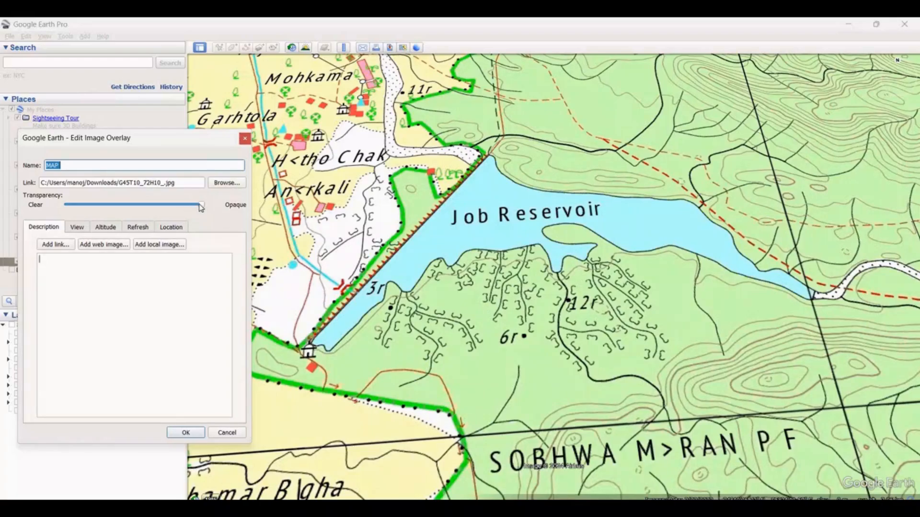
left_click_drag(200, 207, 68, 215)
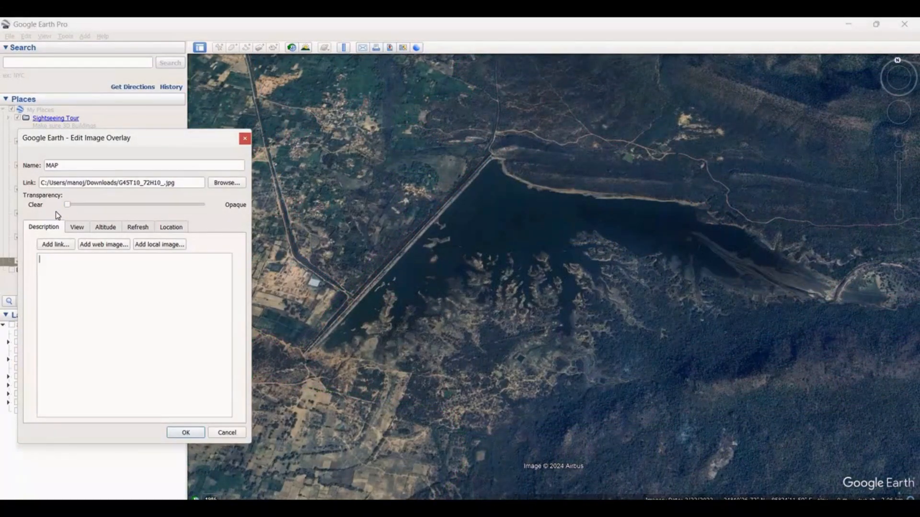
- Vary the overlay's transparency to compare Job Reservoir with the satellite imagery, restore it to opaque and accept the properties
left_click_drag(67, 205, 90, 205)
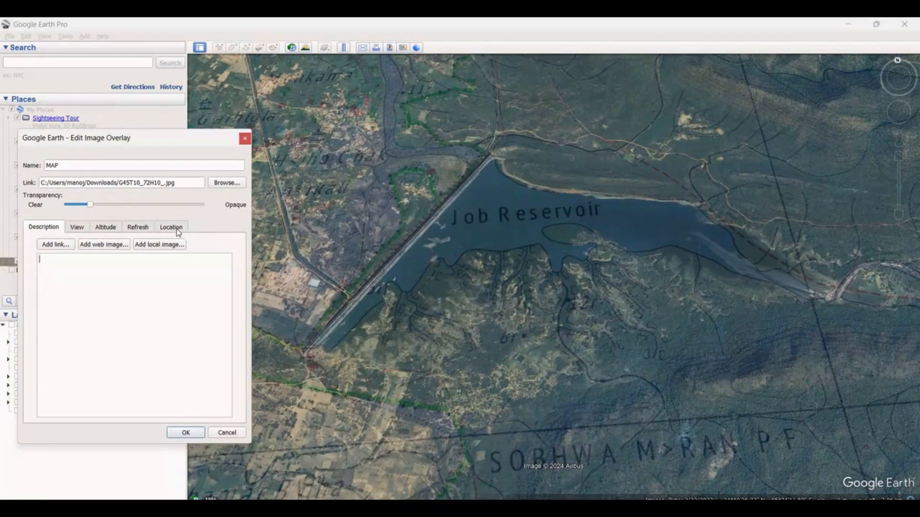
left_click_drag(88, 207, 48, 206)
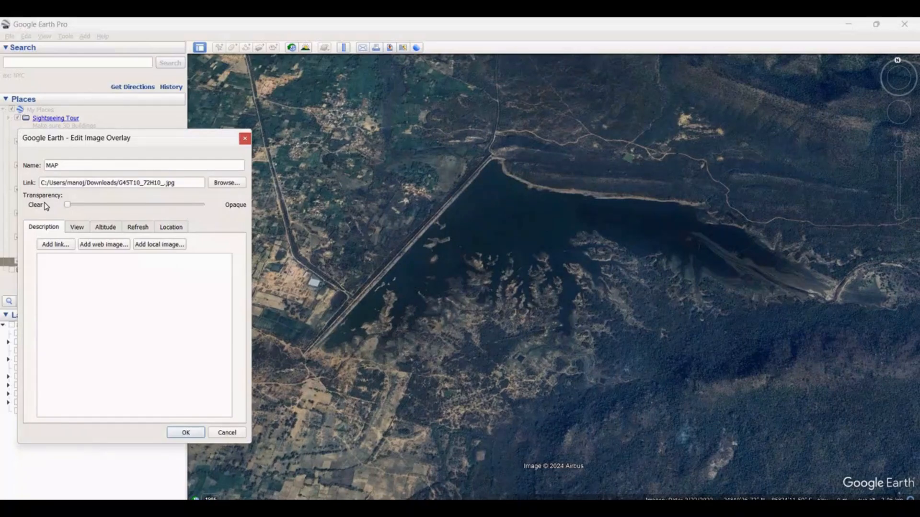
left_click_drag(67, 204, 105, 210)
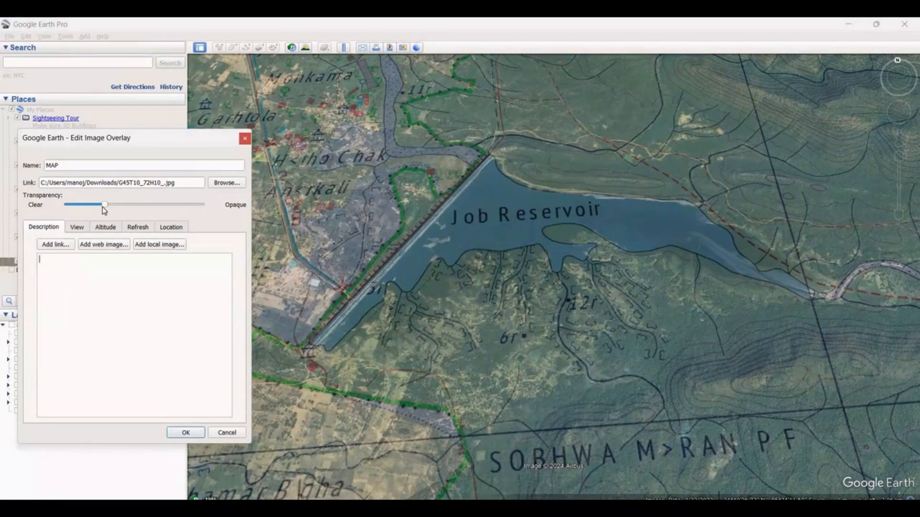
mouse_move(104, 211)
left_mouse_down()
mouse_move(180, 212)
mouse_move(65, 205)
mouse_move(202, 206)
mouse_move(76, 206)
mouse_move(117, 205)
left_mouse_up()
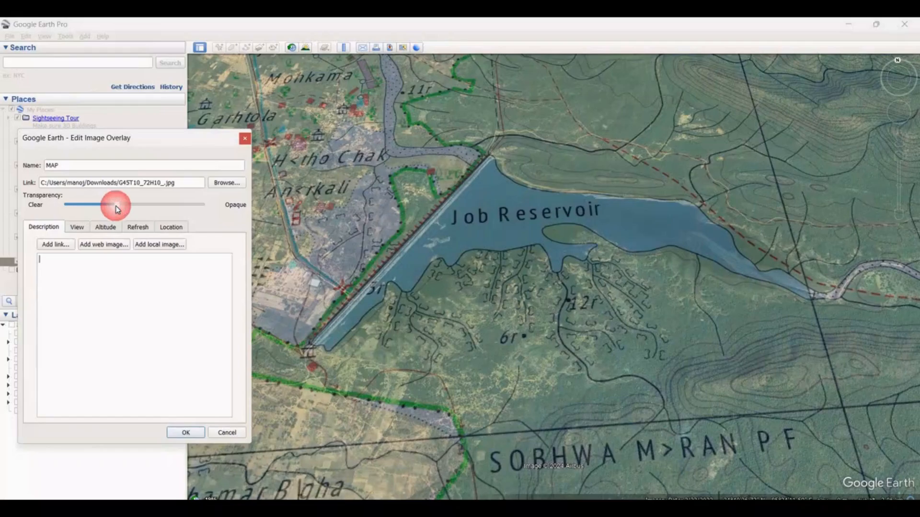
left_click(186, 433)
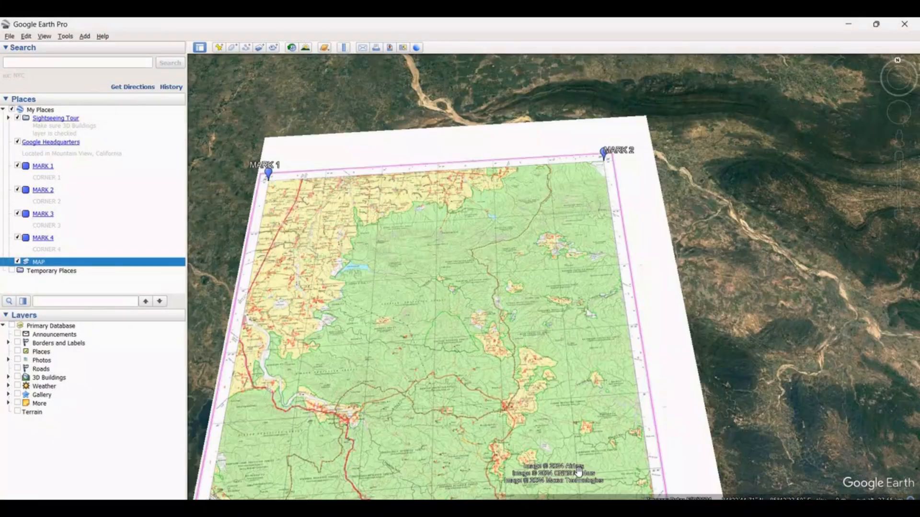
- Examine the Job Reservoir, the Kakolat Falls area and the small reservoir east of the falls on the toposheet
scroll(359, 276, "up", 5)
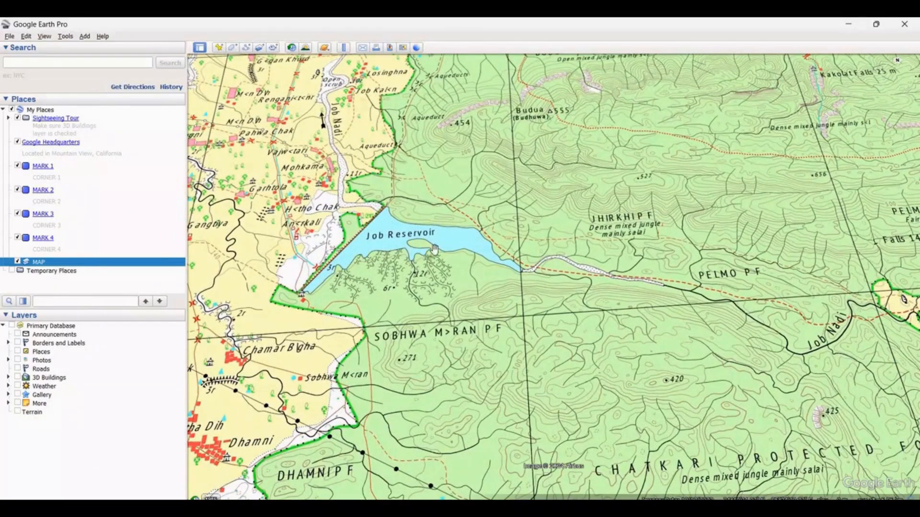
scroll(410, 339, "up", 2)
left_click_drag(410, 340, 408, 411)
left_click_drag(548, 272, 501, 408)
left_click_drag(602, 296, 526, 278)
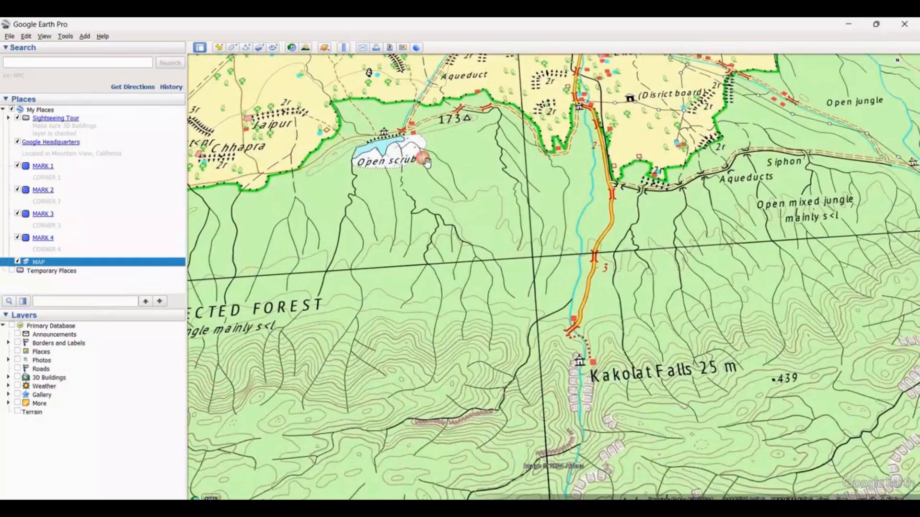
scroll(525, 278, "down", 2)
scroll(773, 234, "up", 4)
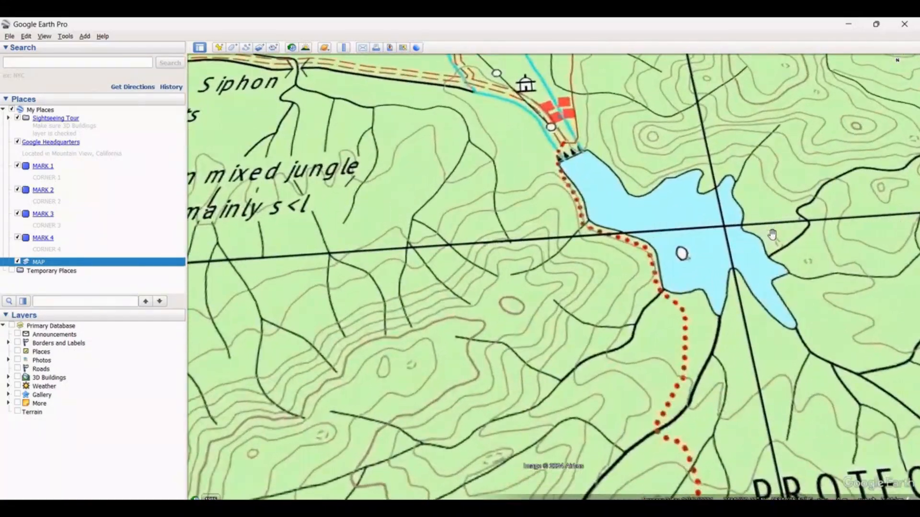
left_click_drag(772, 235, 597, 232)
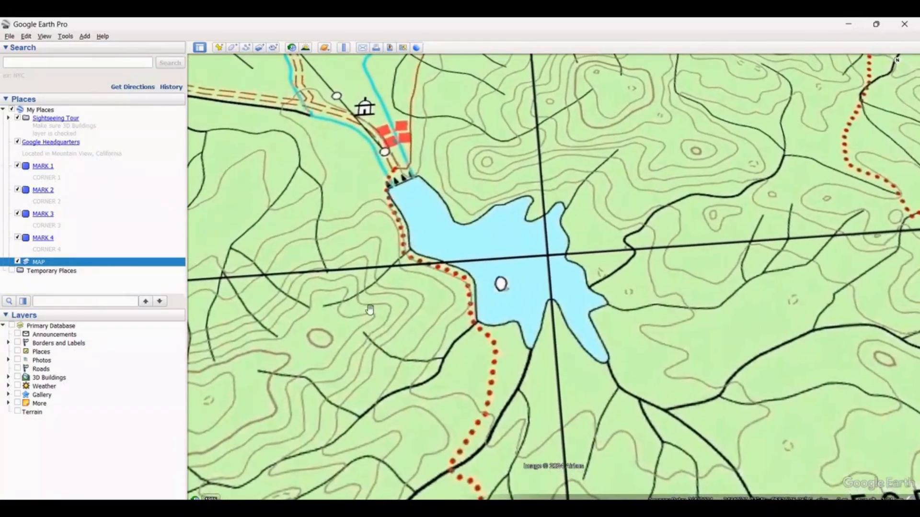
left_click(534, 291)
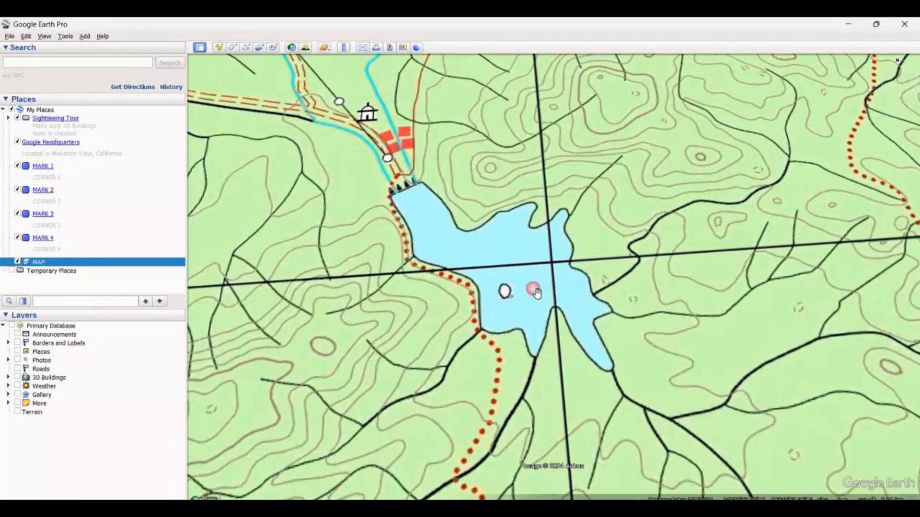
- Fade the MAP overlay to fully clear to compare the small reservoir with satellite imagery, then restore it to opaque and accept the properties
right_click(41, 265)
left_click(60, 376)
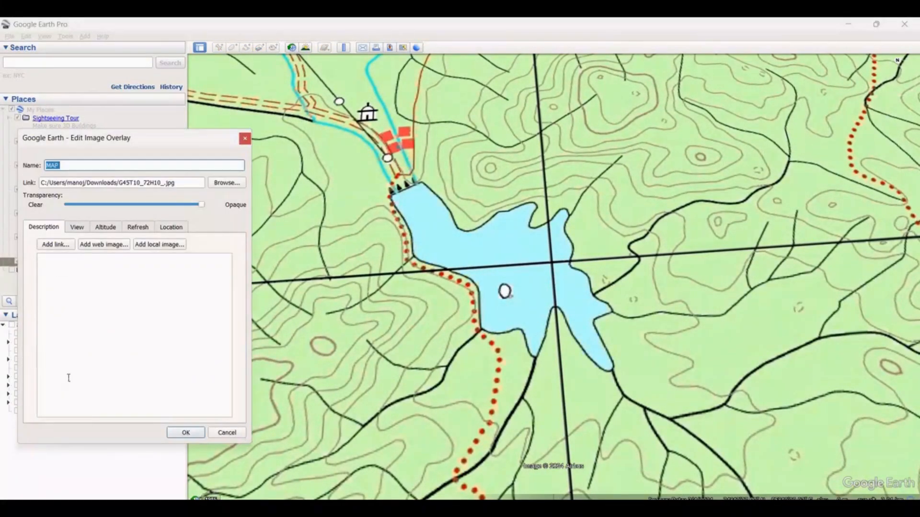
left_click_drag(498, 273, 595, 311)
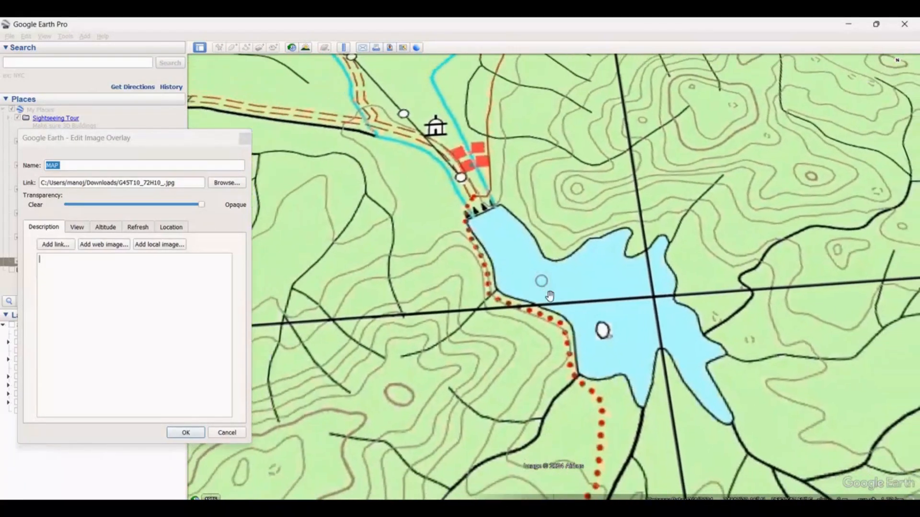
left_click_drag(376, 157, 399, 205)
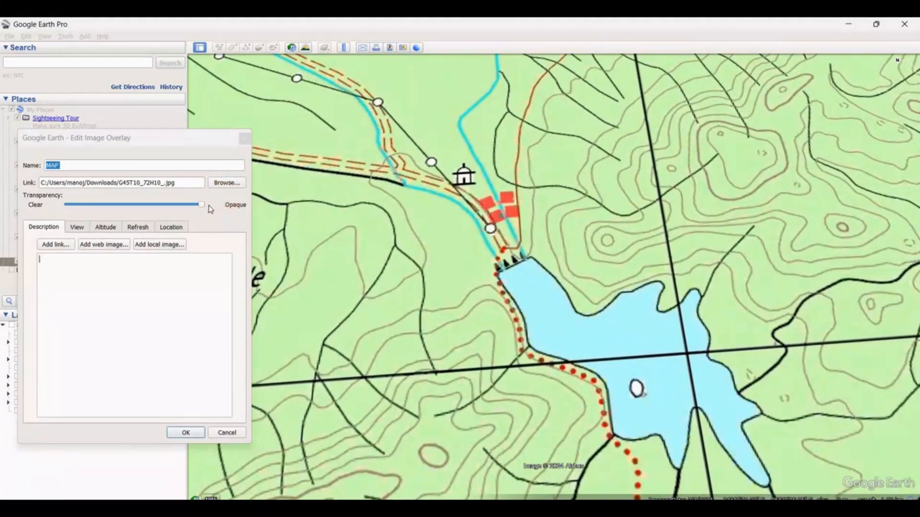
left_click_drag(200, 205, 58, 219)
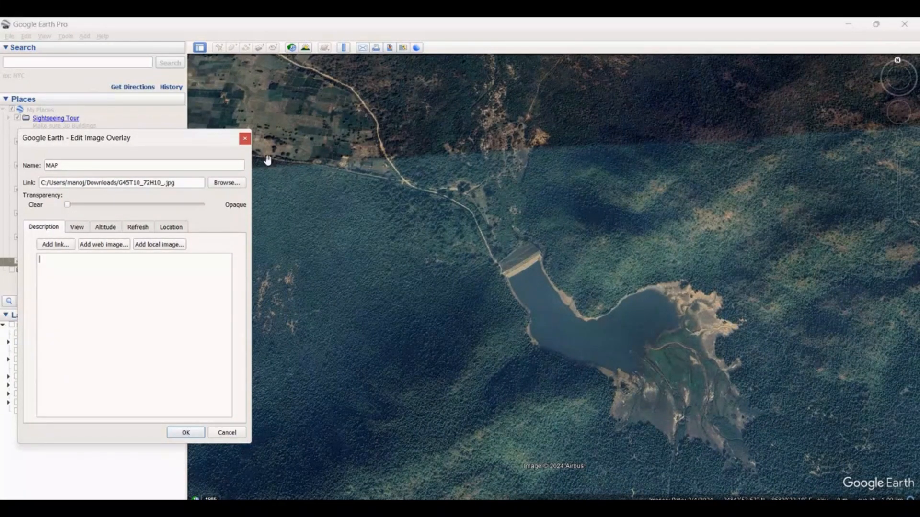
left_click_drag(68, 206, 208, 210)
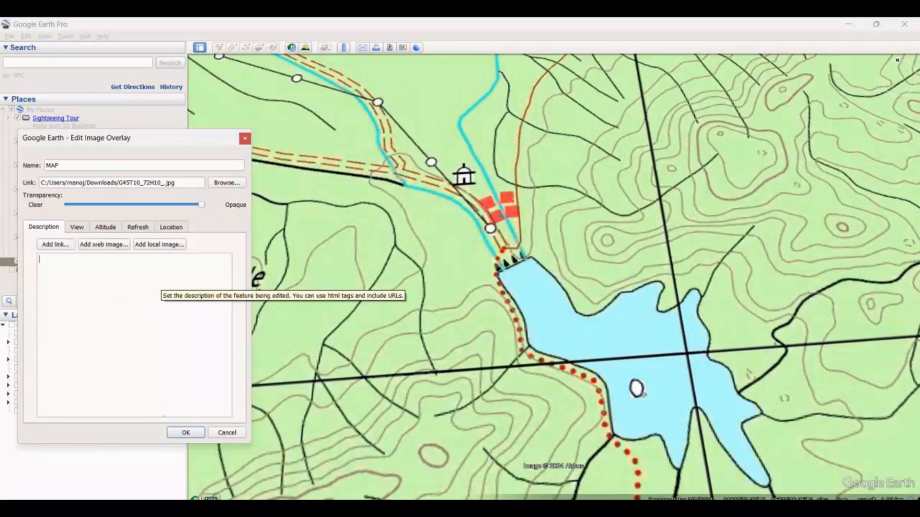
left_click(186, 433)
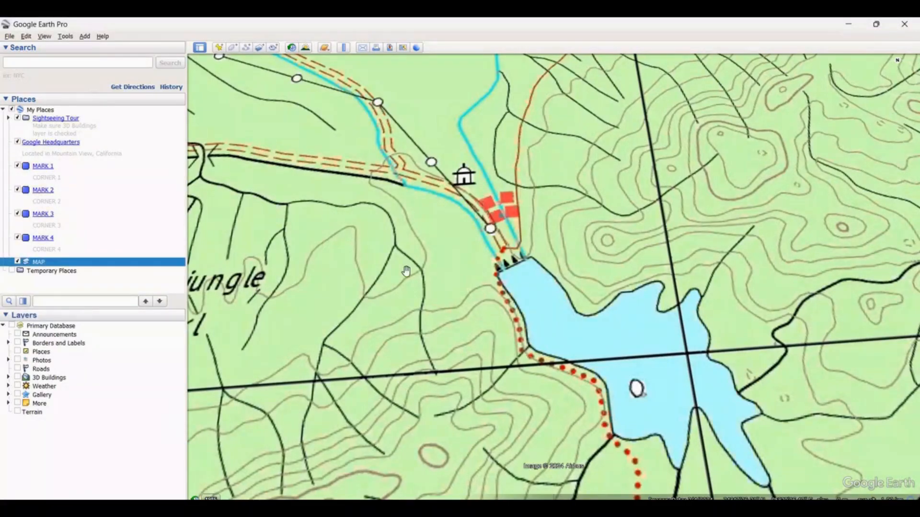
- Save the MAP overlay to the Downloads folder as "MAP .kmz" in the Kmz format
scroll(456, 206, "down", 5)
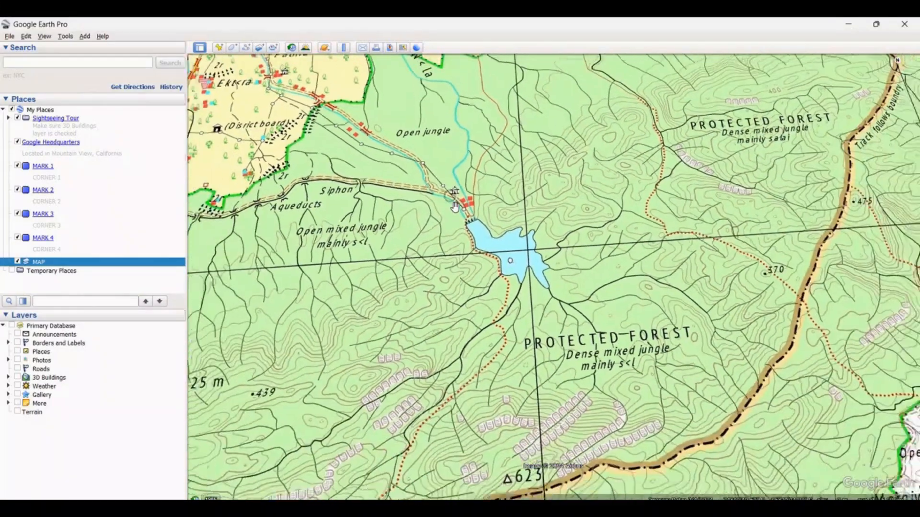
scroll(455, 206, "down", 6)
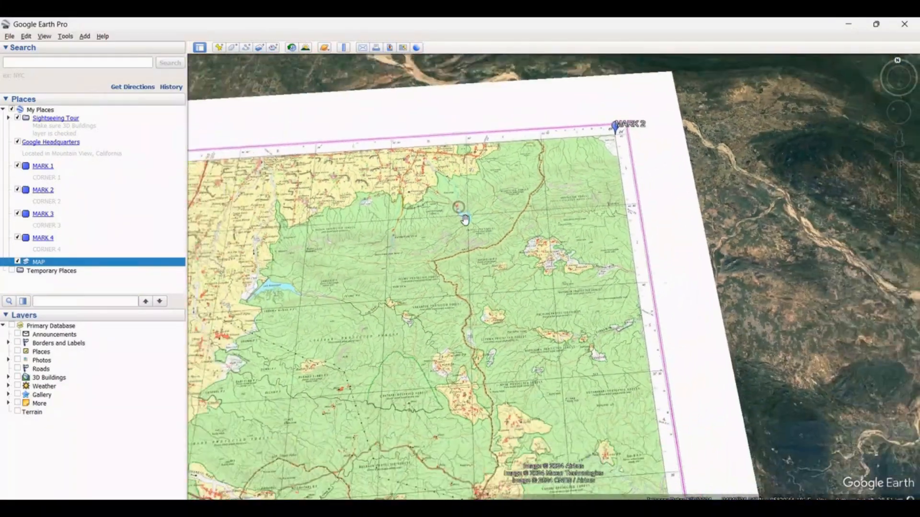
scroll(460, 225, "down", 5)
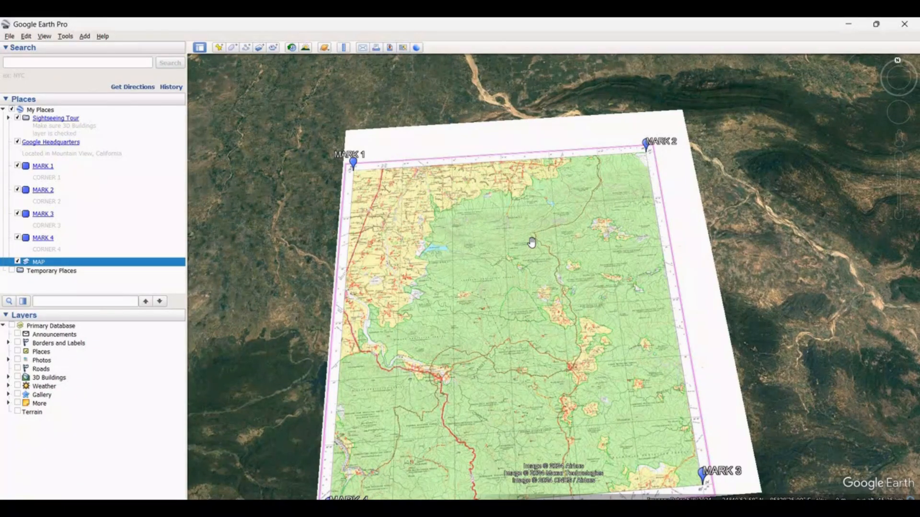
right_click(73, 267)
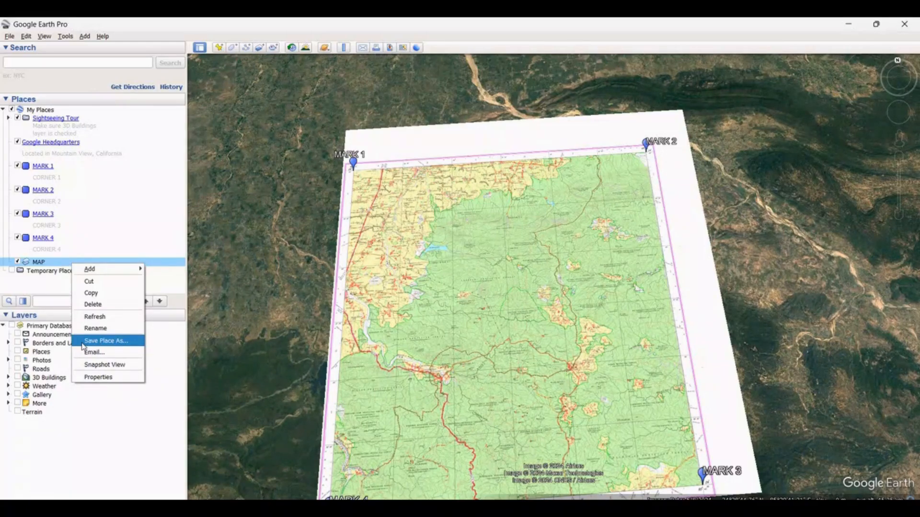
left_click(82, 343)
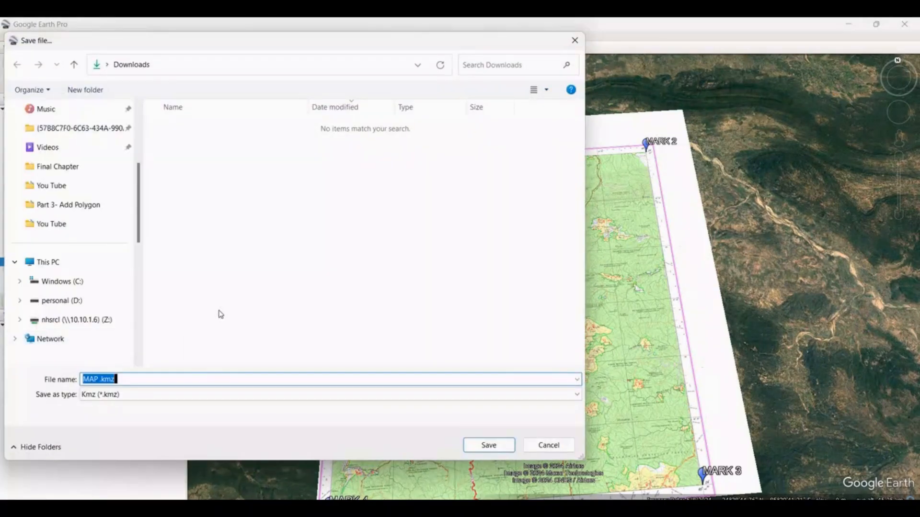
left_click(81, 167)
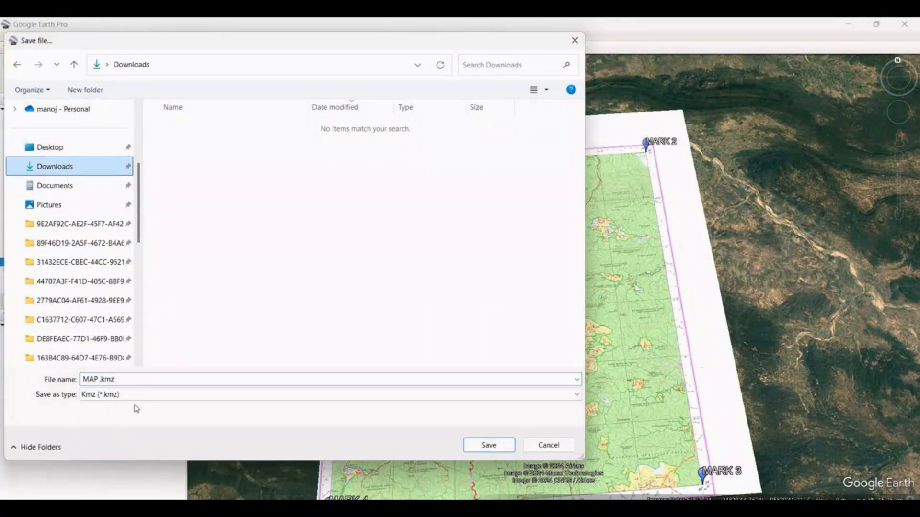
left_click(81, 378)
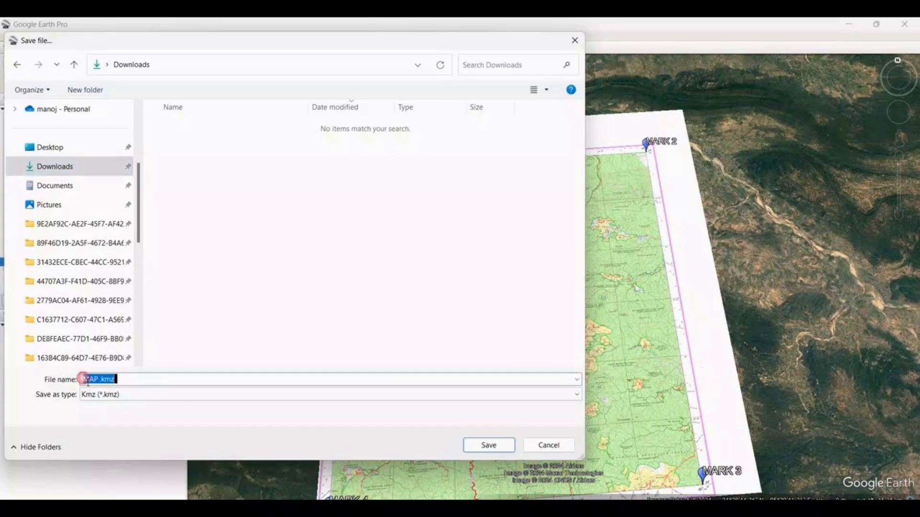
key("Home")
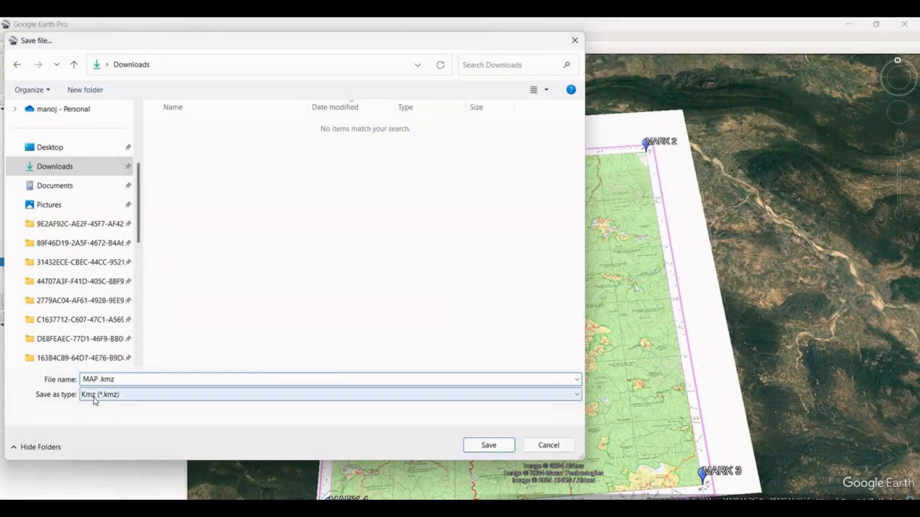
left_click(231, 398)
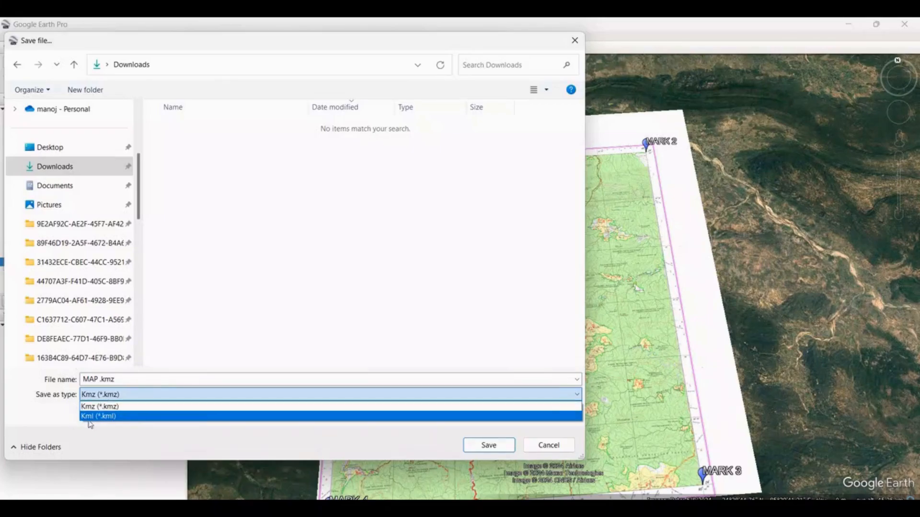
left_click(340, 320)
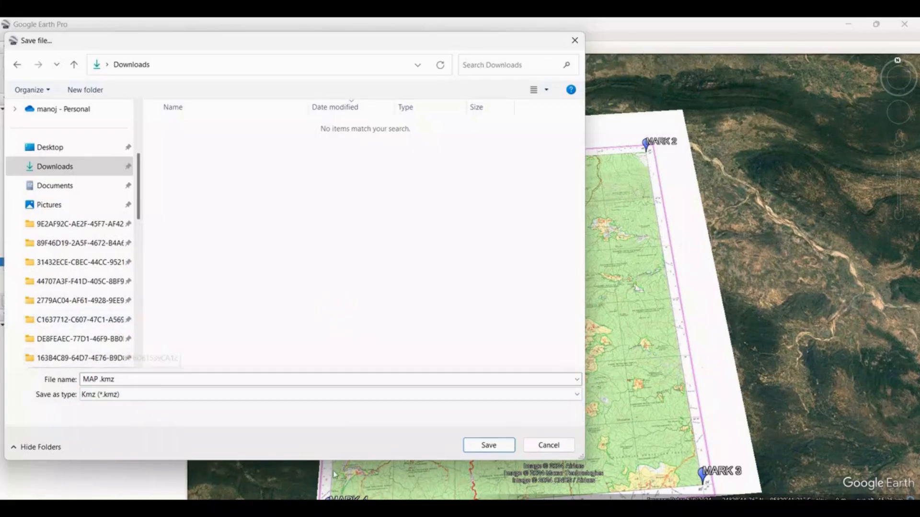
left_click(488, 446)
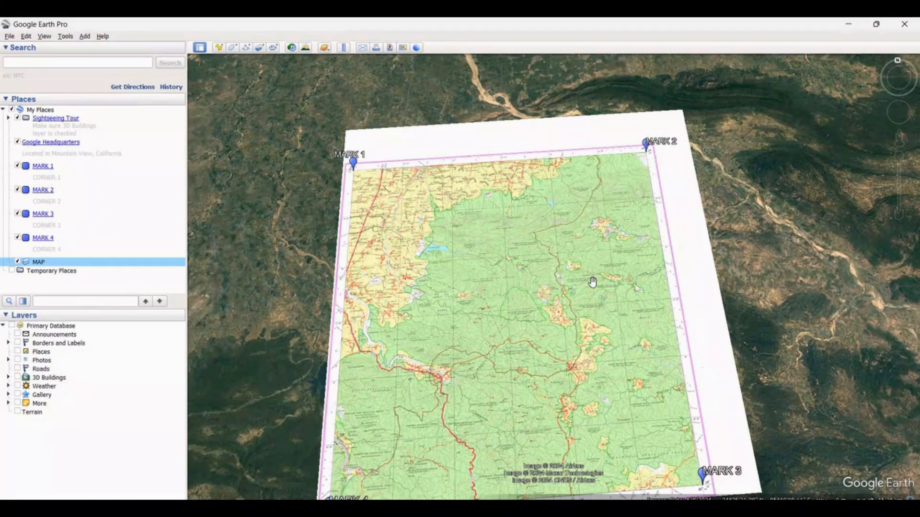
- Switch to File Explorer, check the Downloads folder for the saved MAP .kmz file, and return to Google Earth Pro
scroll(394, 197, "down", 3)
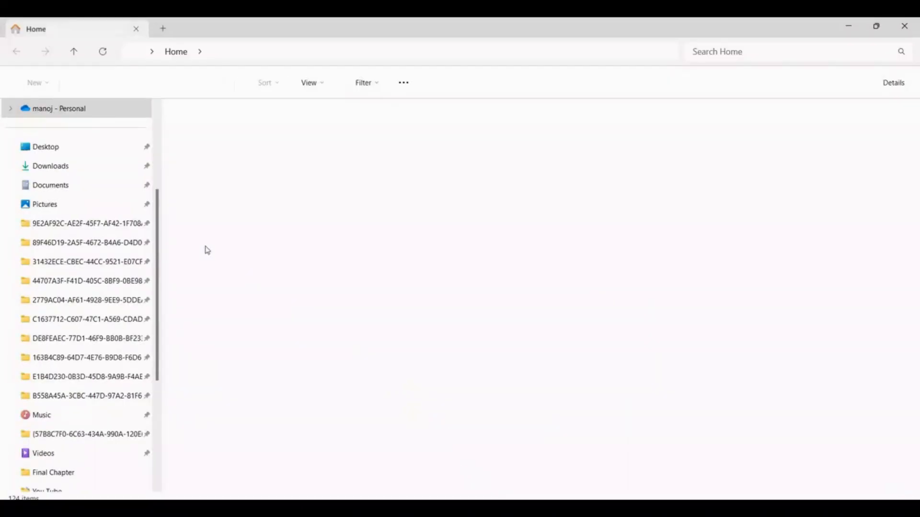
left_click(66, 176)
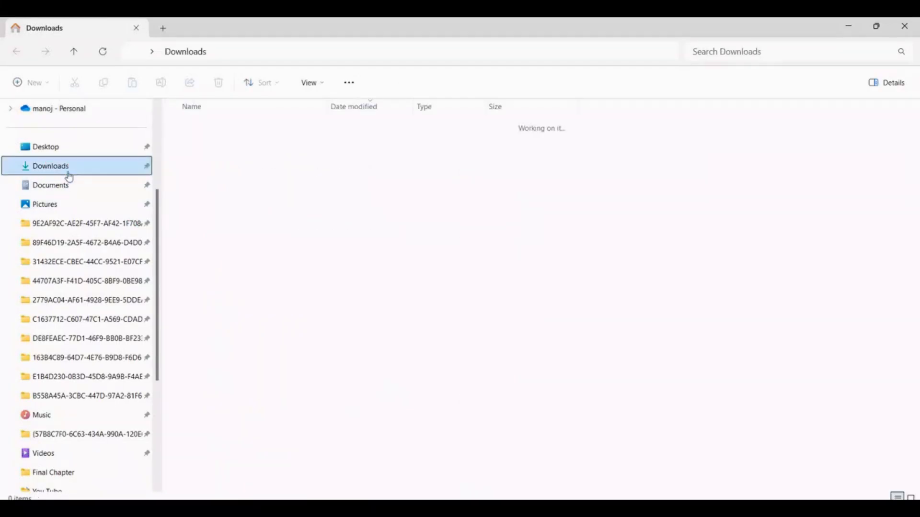
left_click(228, 140)
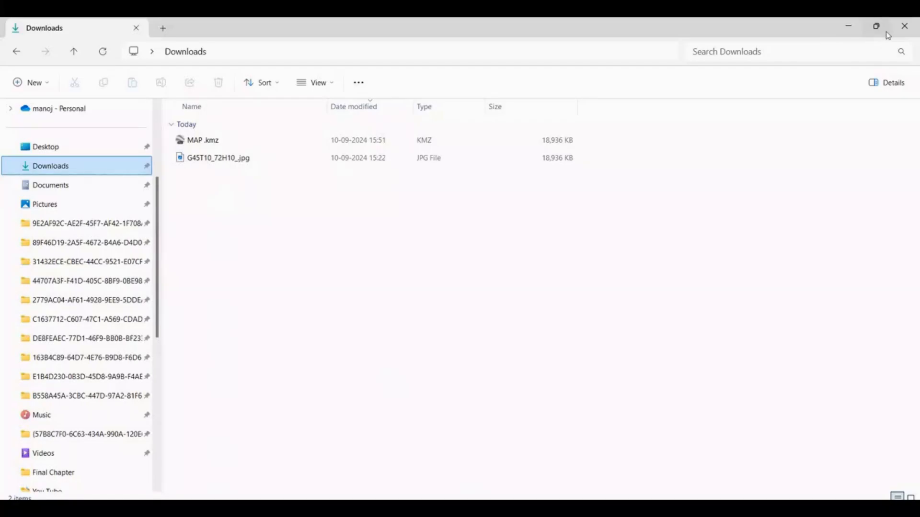
mouse_move(877, 28)
left_click(851, 27)
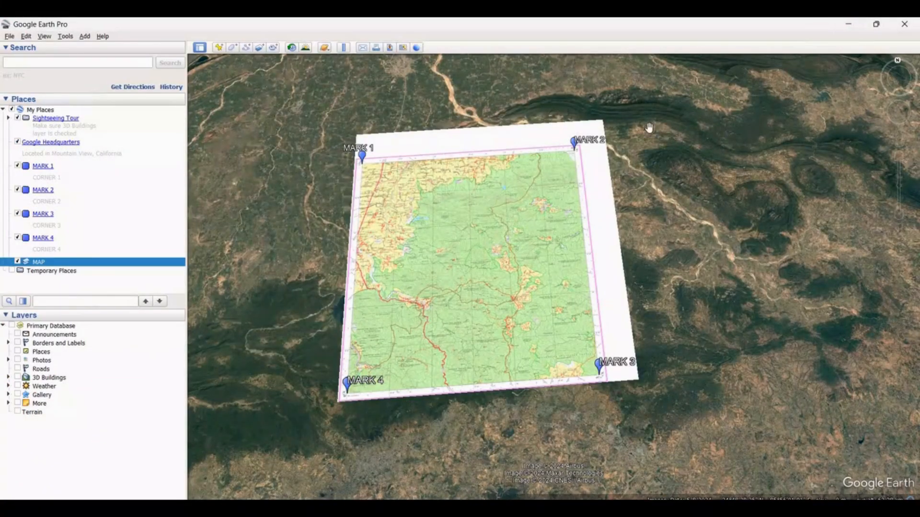
- Delete the MAP overlay from My Places, keeping the four corner placemarks
right_click(39, 262)
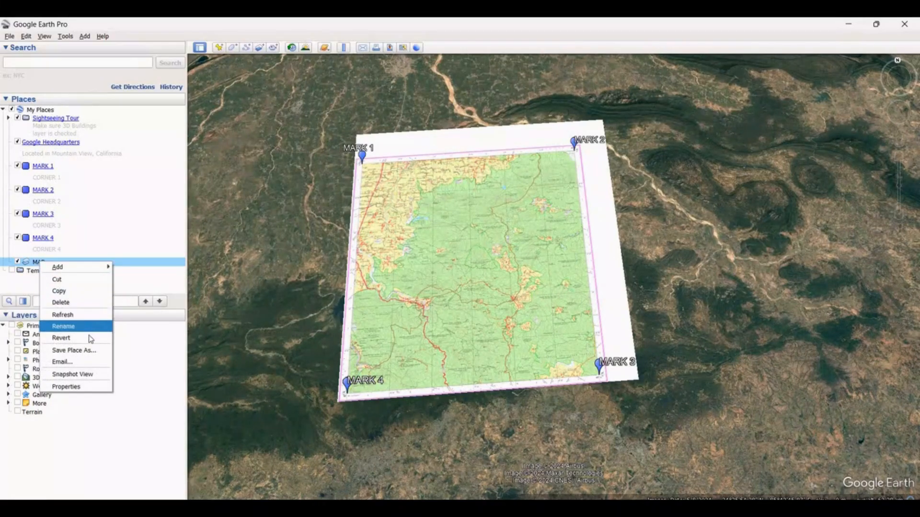
left_click(89, 303)
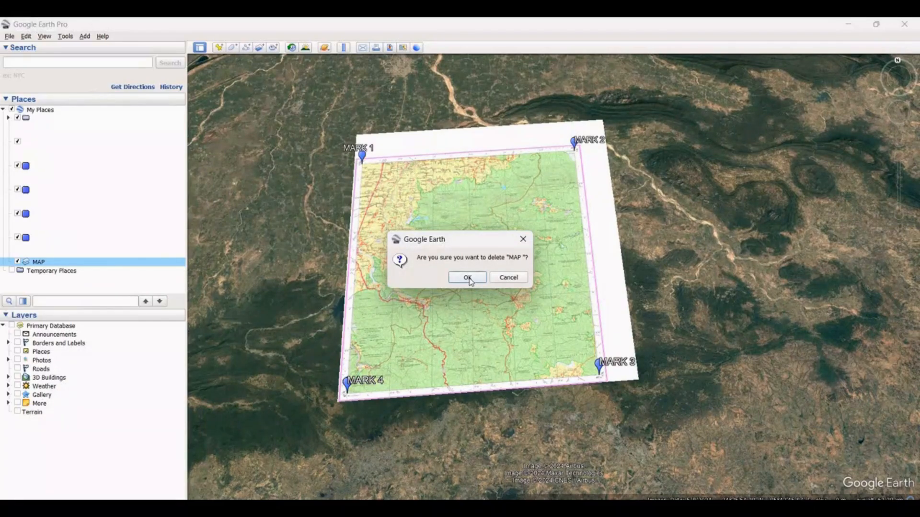
left_click(467, 277)
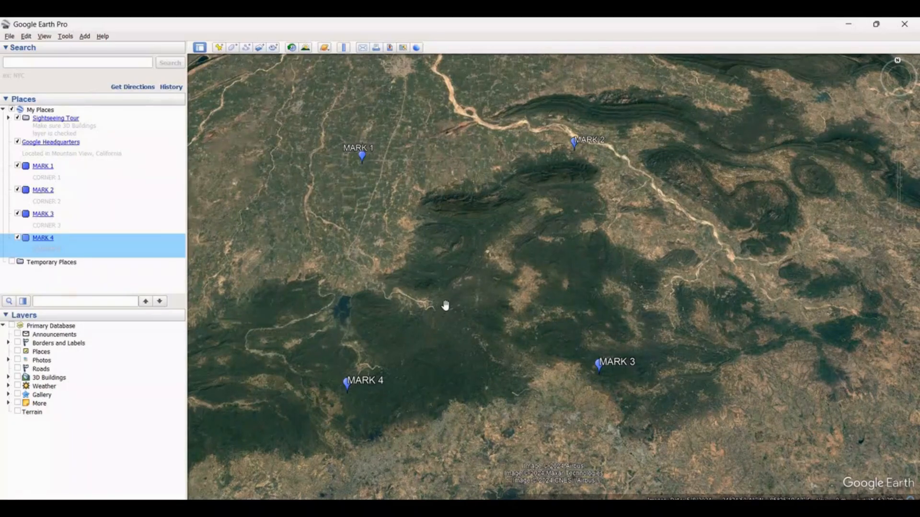
- Switch to File Explorer, open MAP .kmz from Downloads in Google Earth Pro, and inspect the overlay against the four corner placemarks
left_click(400, 415)
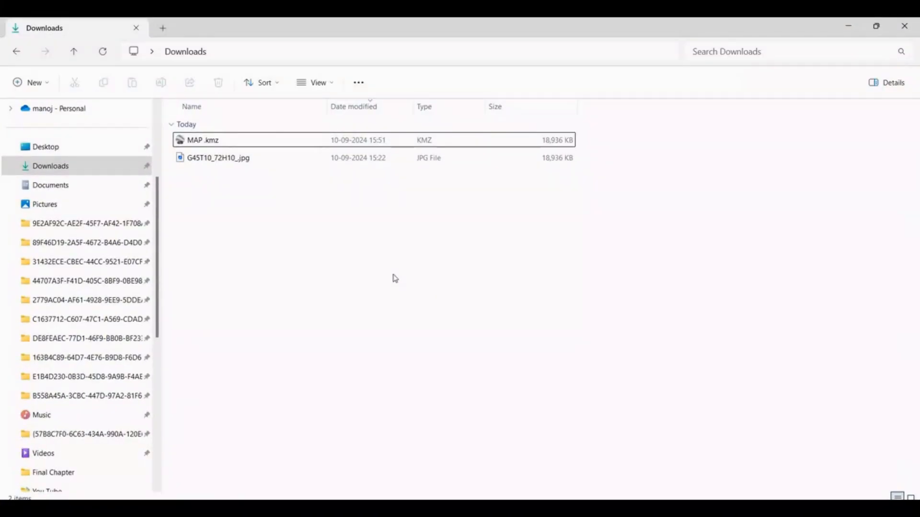
left_click(201, 142)
double_click(201, 142)
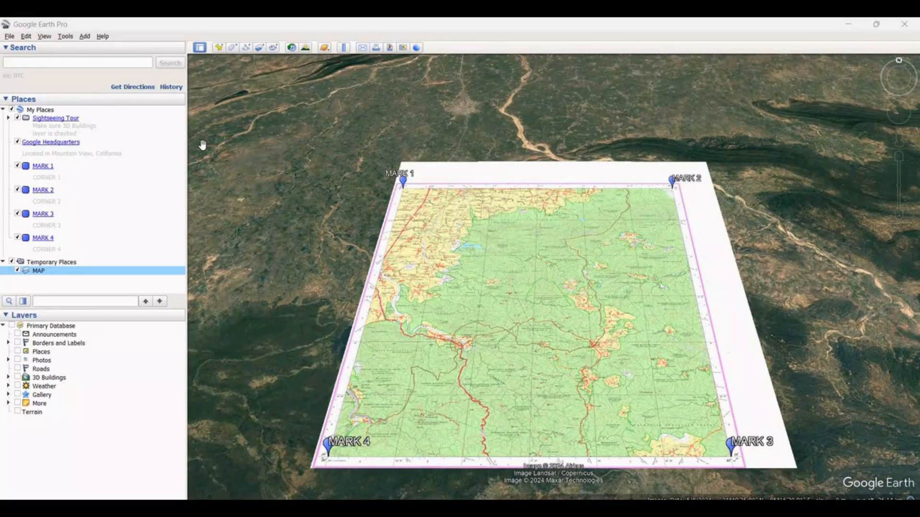
scroll(468, 304, "up", 5)
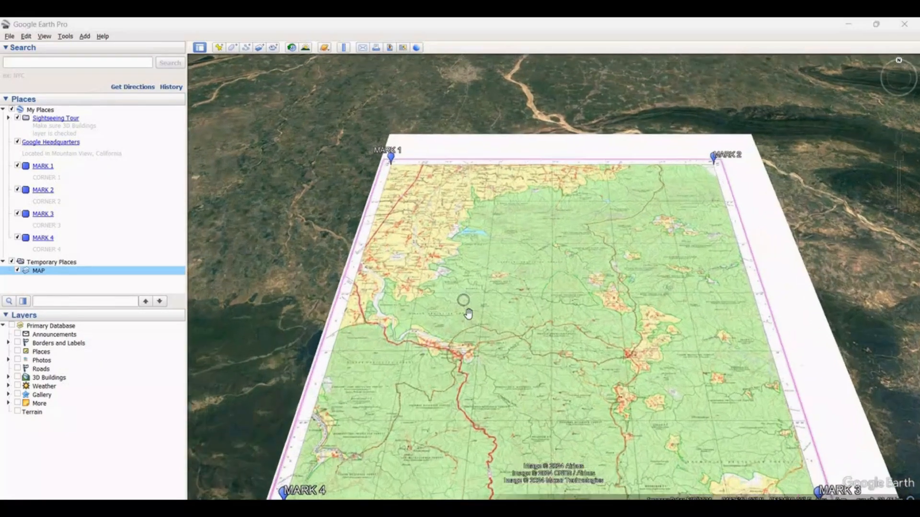
scroll(497, 315, "down", 5)
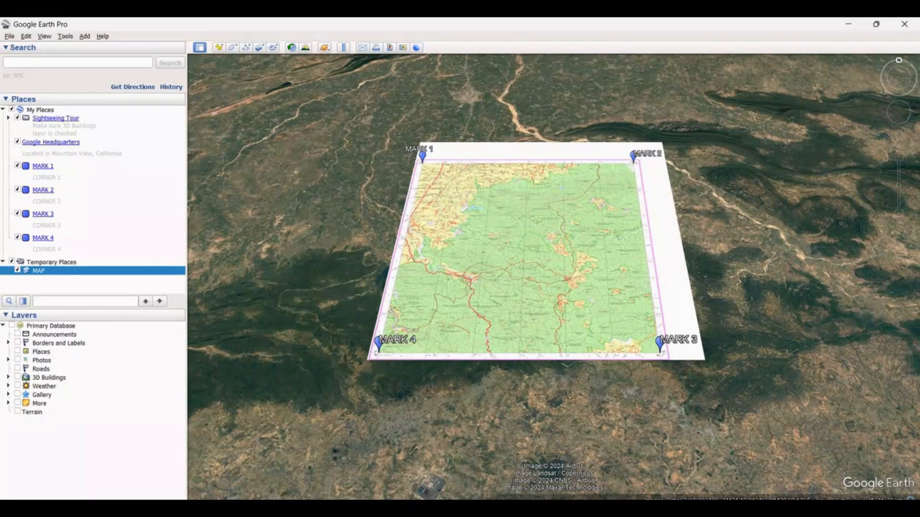
left_click(584, 508)
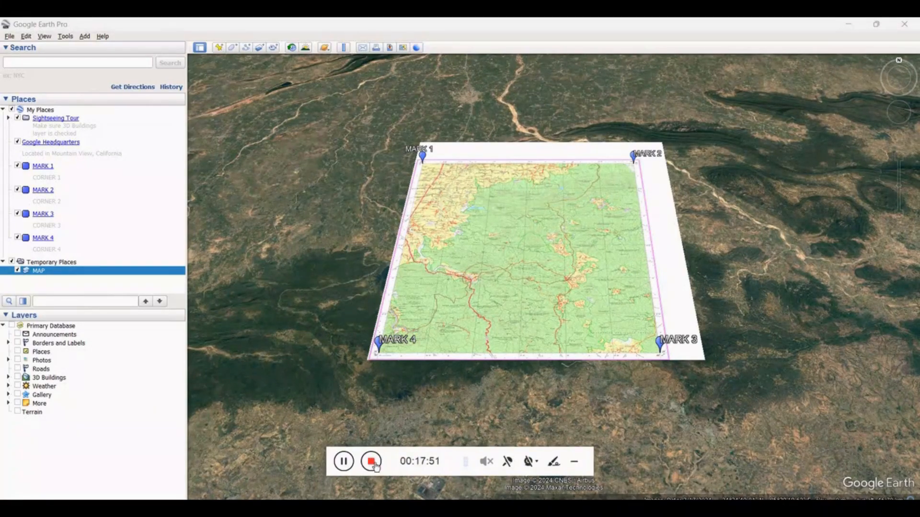
left_click(371, 462)
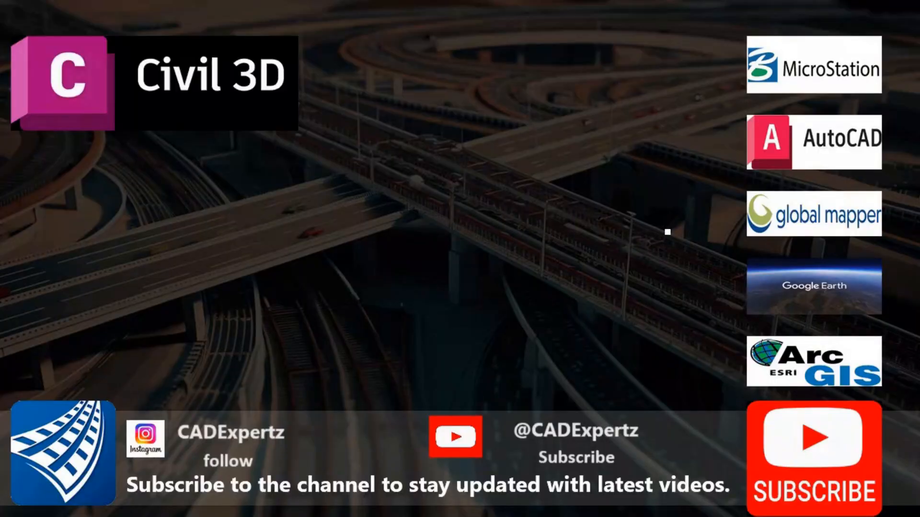